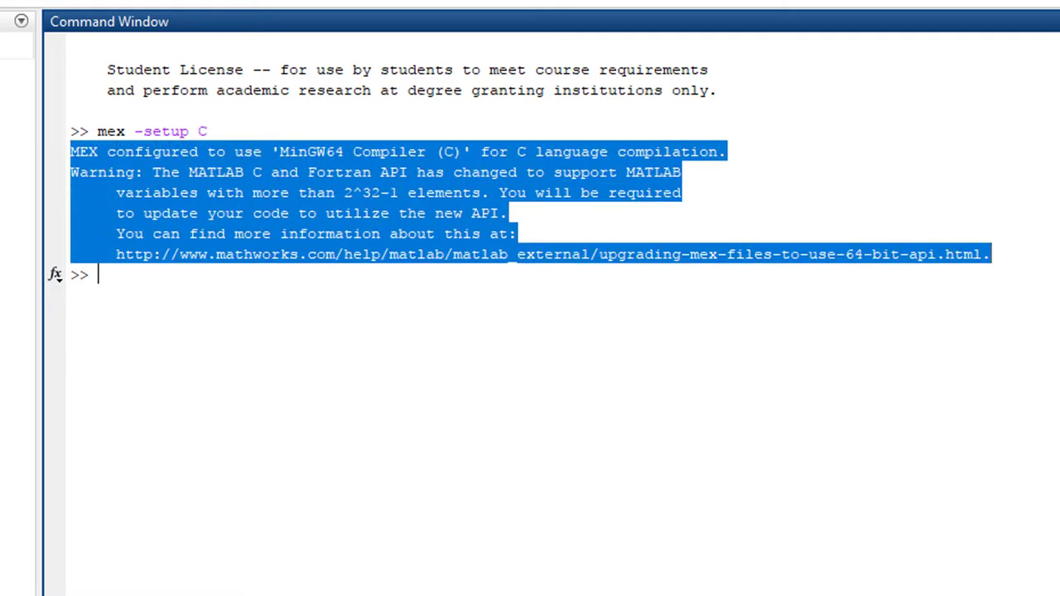
# Step: Switch to the Matlab_HackRF document in Word and copy the SourceForge mingw-w64 link under step 2
pyautogui.press('Escape')
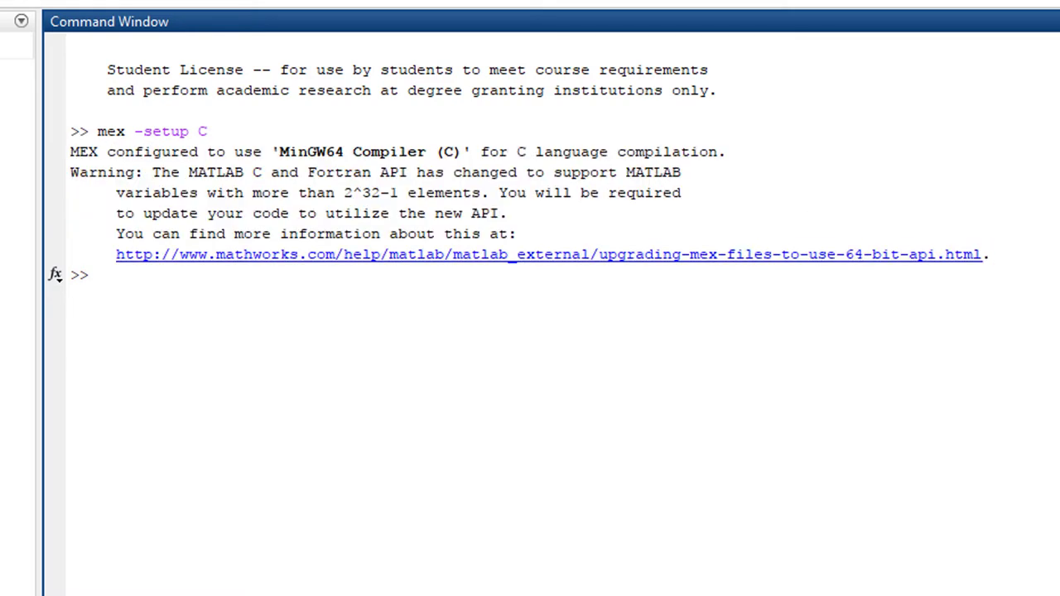
pyautogui.moveTo(105, 212); pyautogui.dragTo(553, 214)
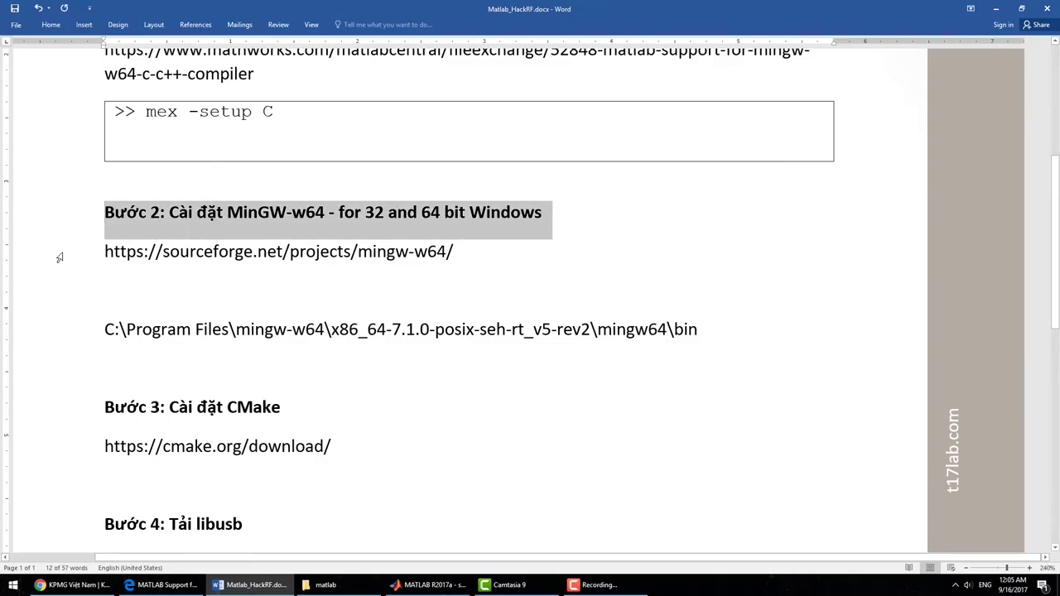
pyautogui.click(58, 254)
pyautogui.rightClick(152, 266)
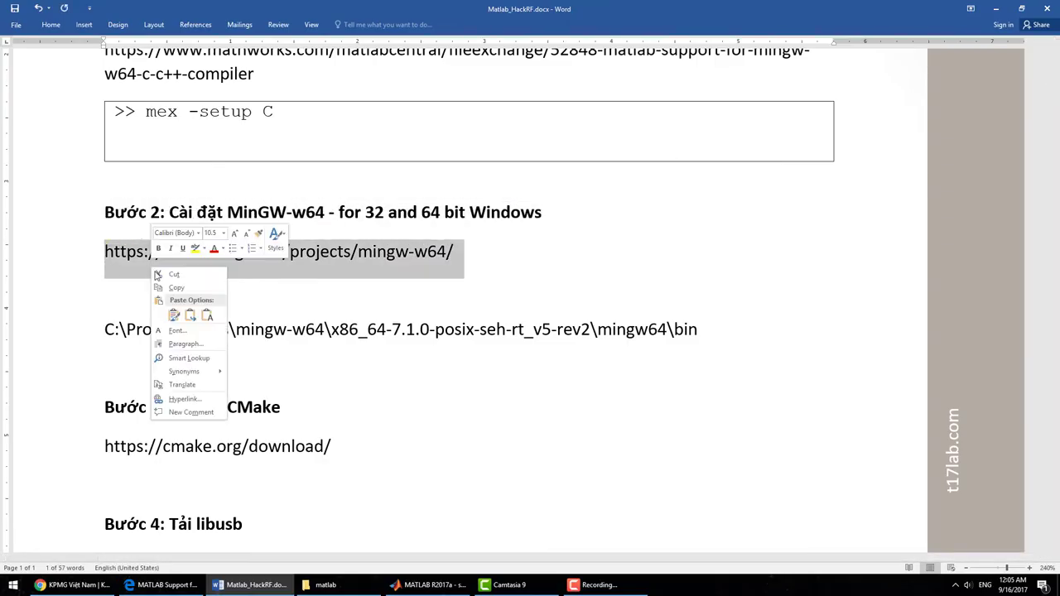
pyautogui.click(175, 287)
pyautogui.click(162, 584)
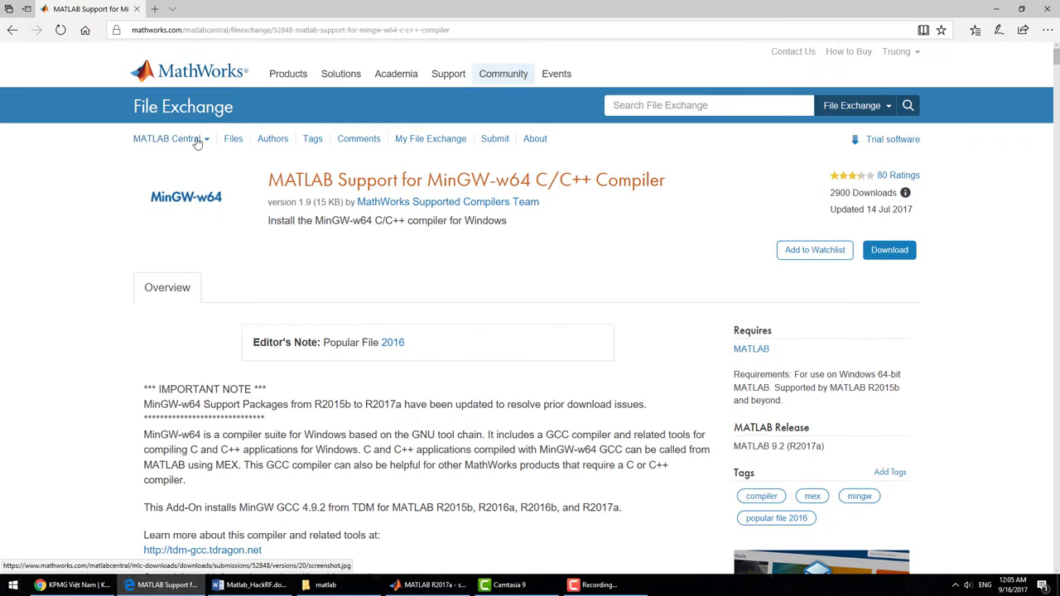
pyautogui.click(243, 30)
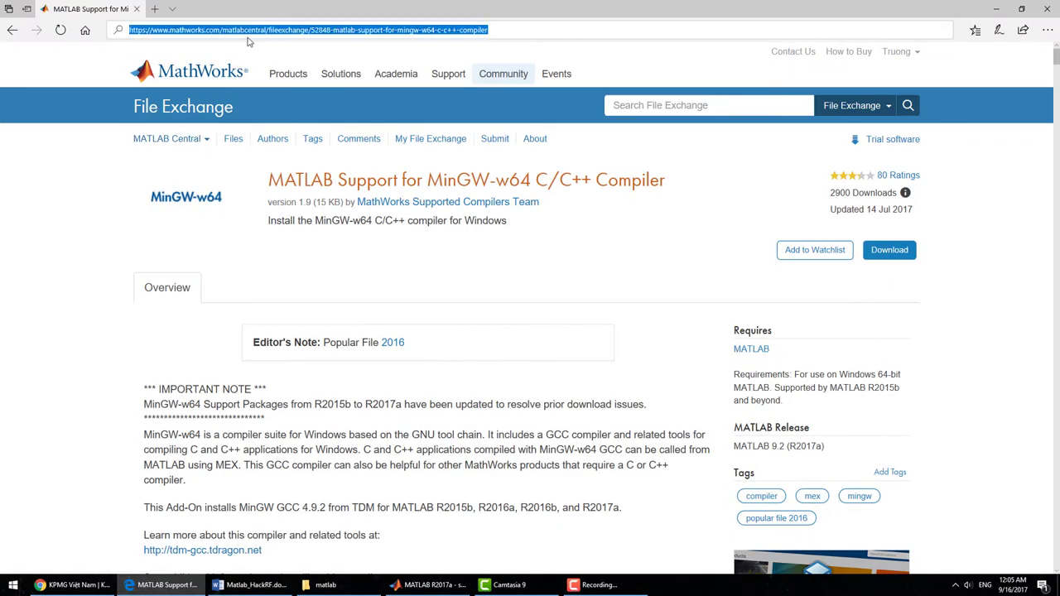
pyautogui.rightClick(247, 41)
pyautogui.click(248, 101)
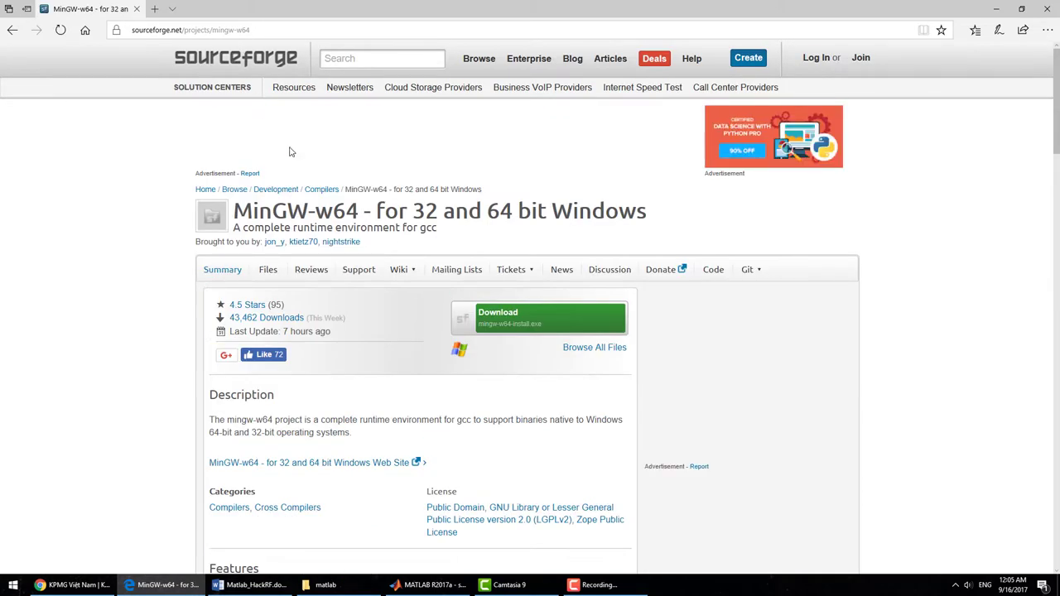
# Step: Download mingw-w64-install.exe, save it in the matlab folder on drive D, and show it in that folder
pyautogui.click(487, 322)
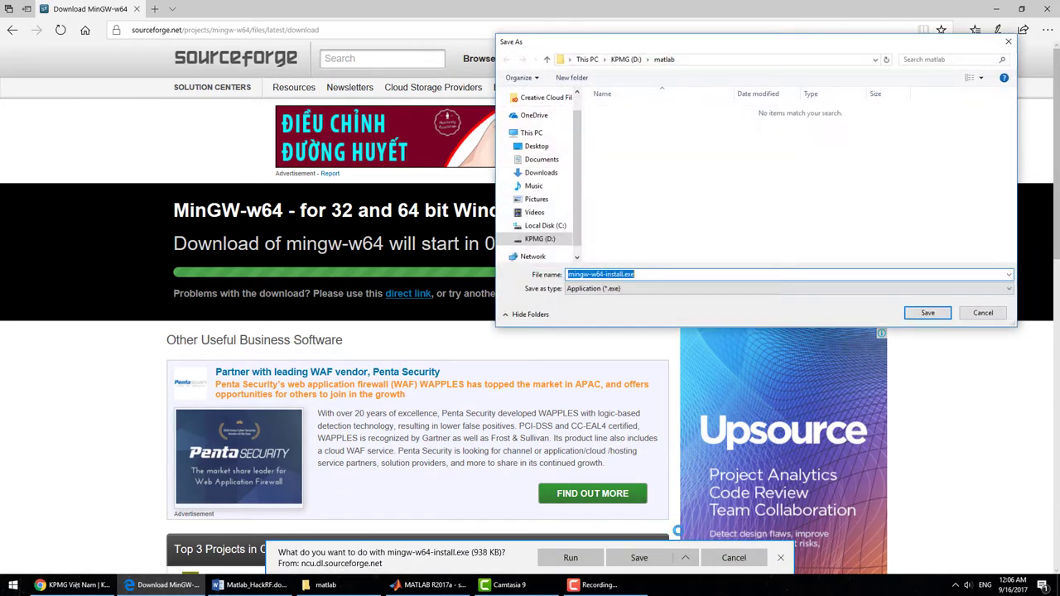
pyautogui.click(921, 314)
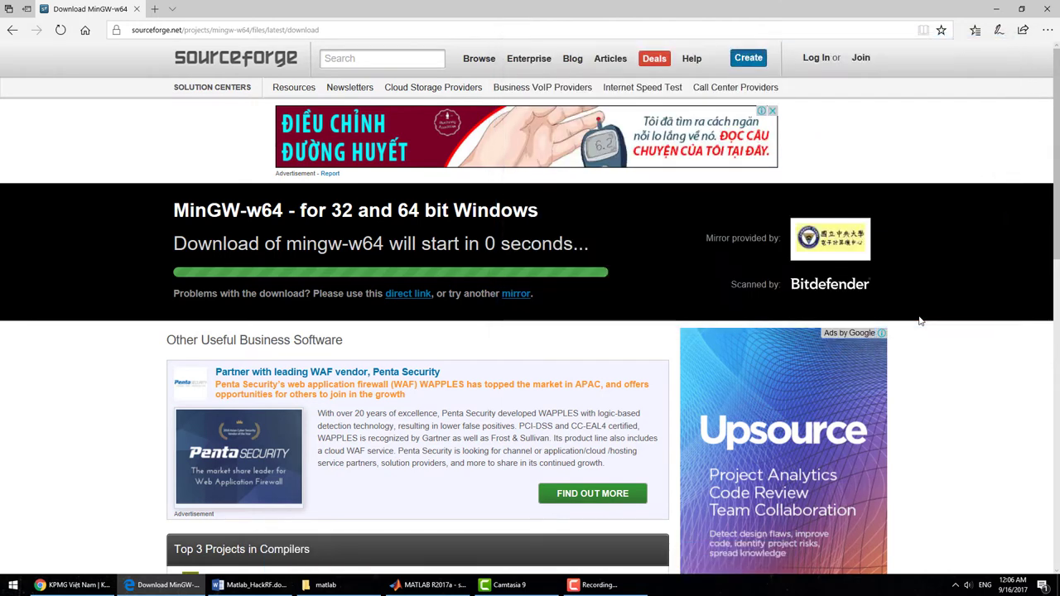
pyautogui.click(731, 551)
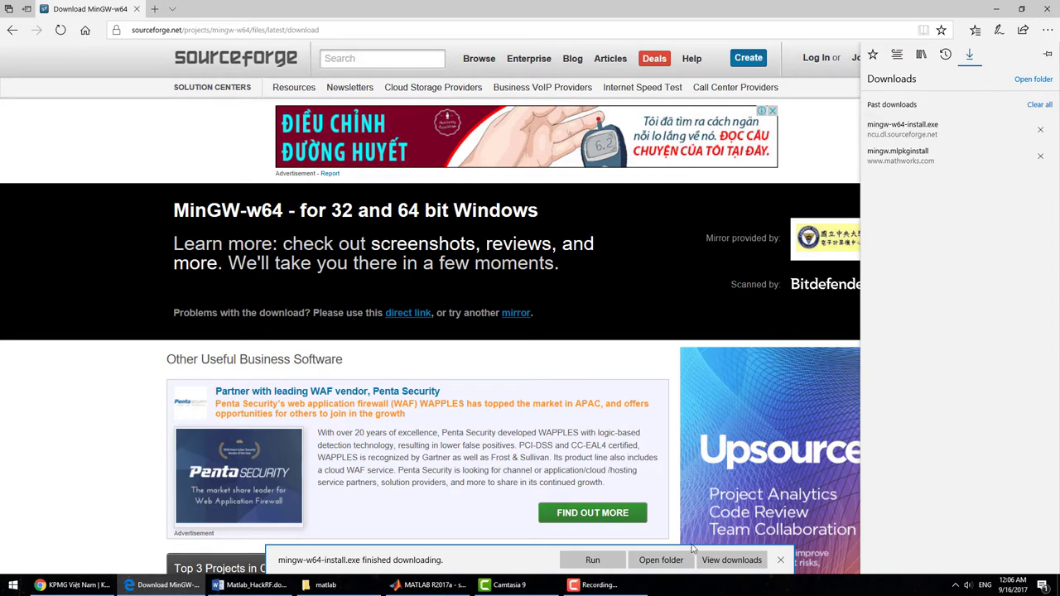
pyautogui.click(674, 560)
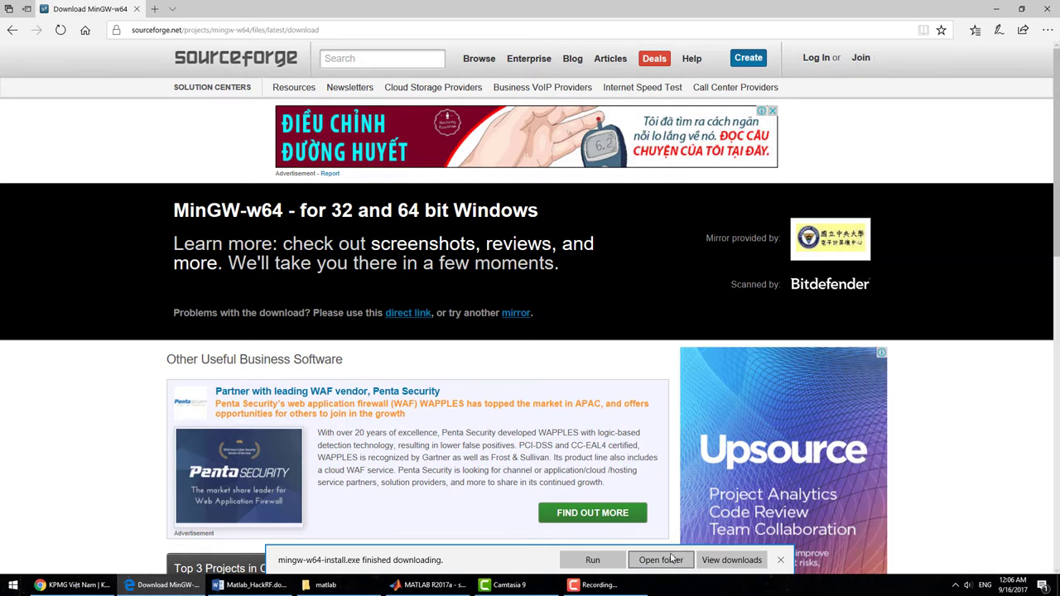
# Step: Run the downloaded mingw-w64-install.exe and proceed past the installer's welcome page
pyautogui.rightClick(255, 331)
pyautogui.click(310, 77)
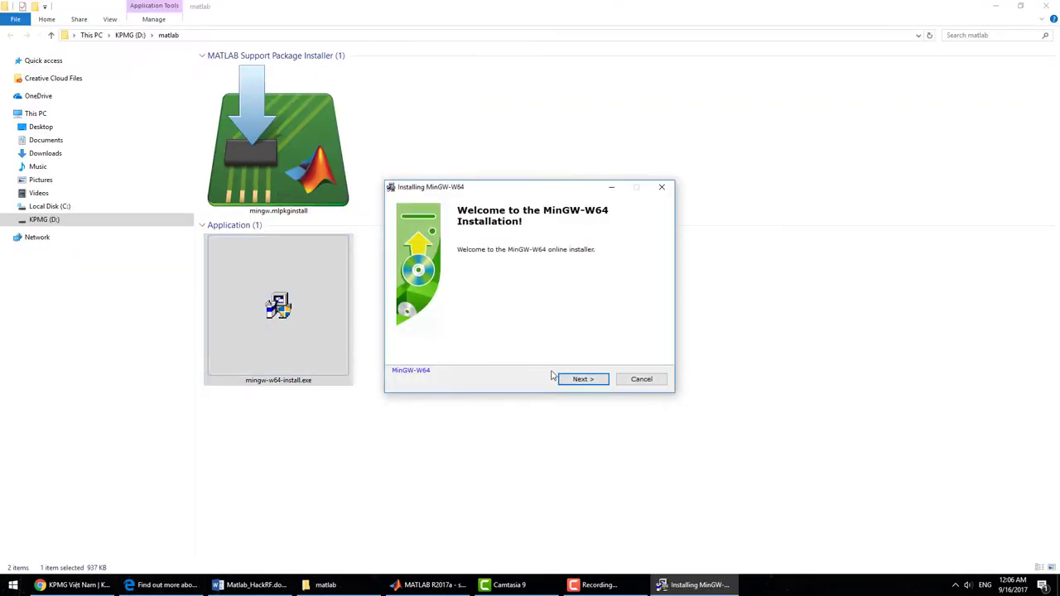
pyautogui.click(577, 379)
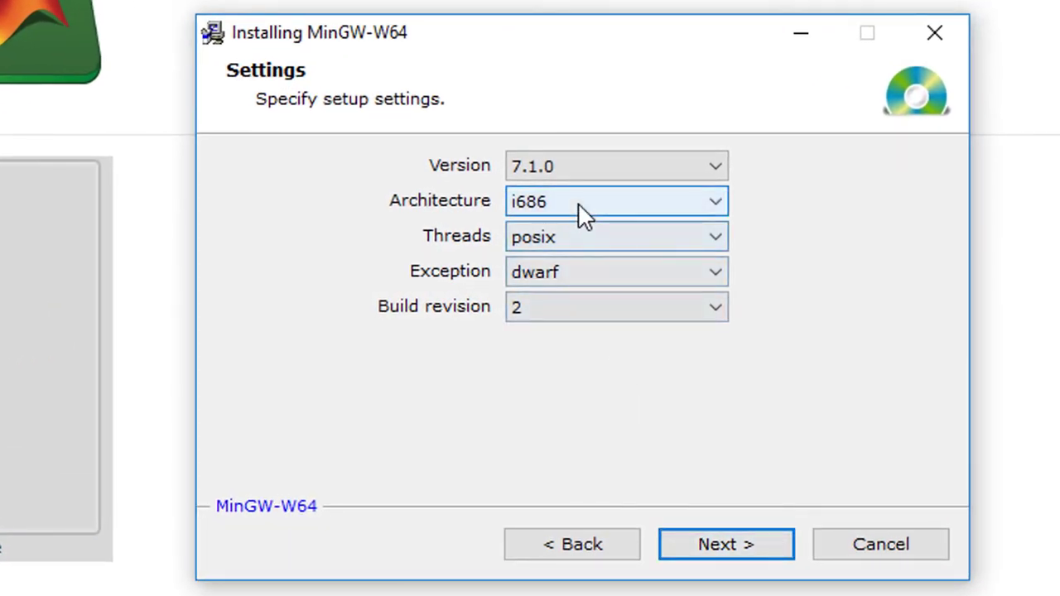
# Step: Set the MinGW-W64 architecture to x86_64, threads to posix and exception to seh, and accept the setup settings
pyautogui.click(580, 207)
pyautogui.click(548, 247)
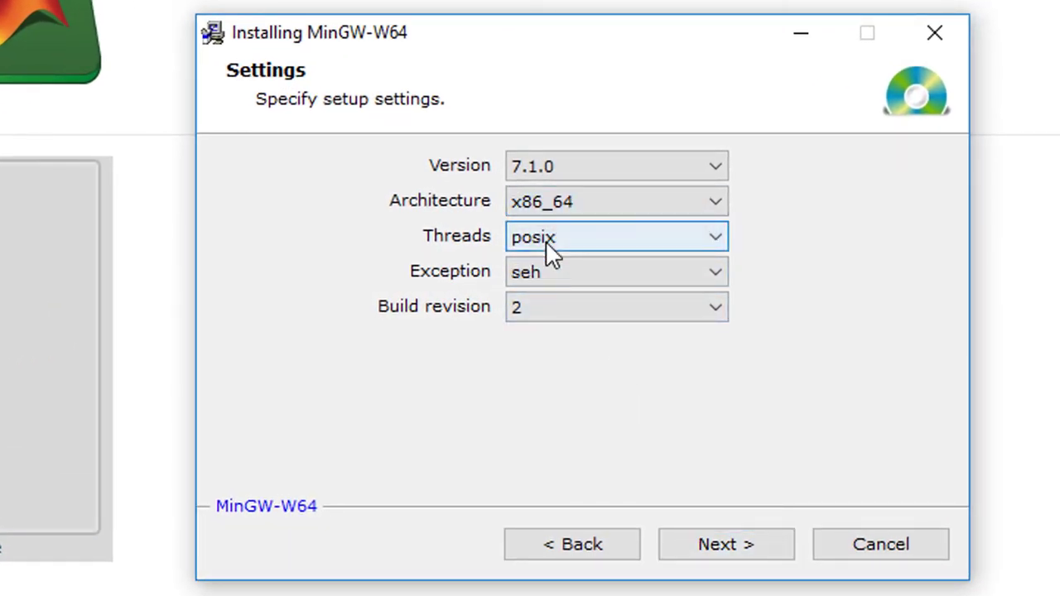
pyautogui.click(547, 247)
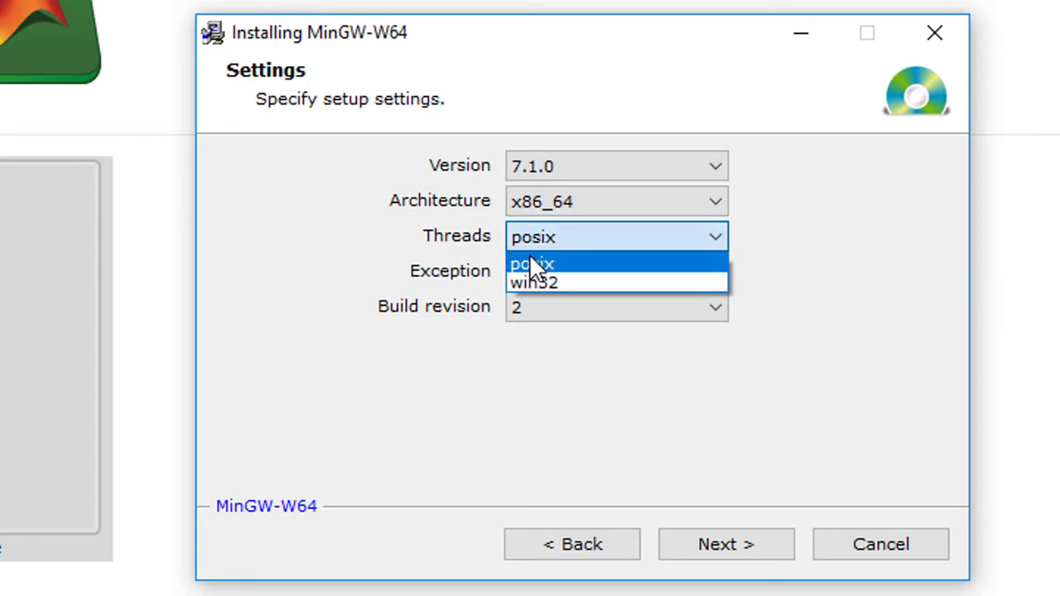
pyautogui.click(579, 265)
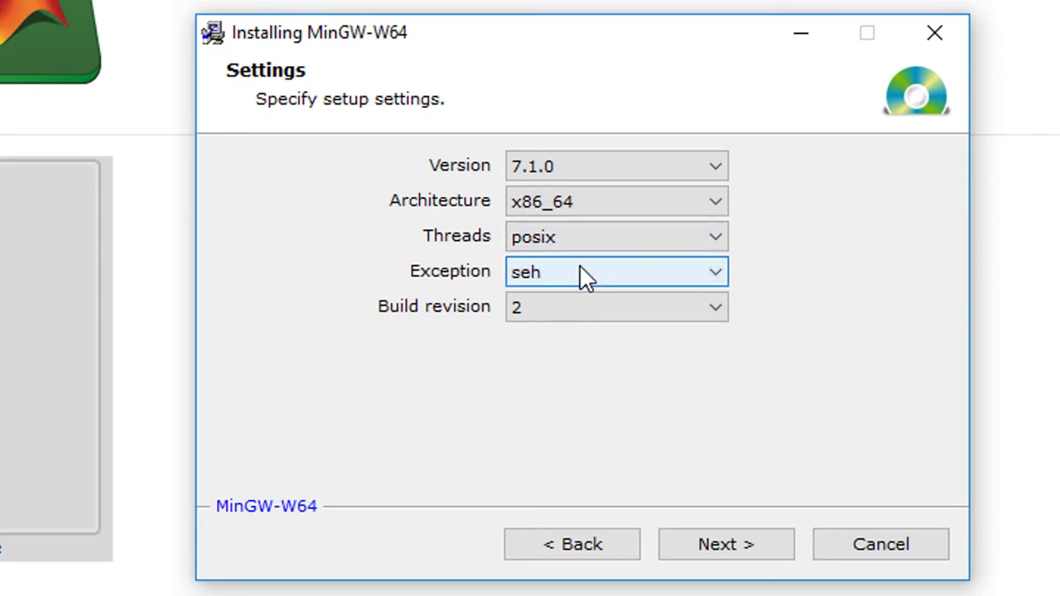
pyautogui.click(580, 267)
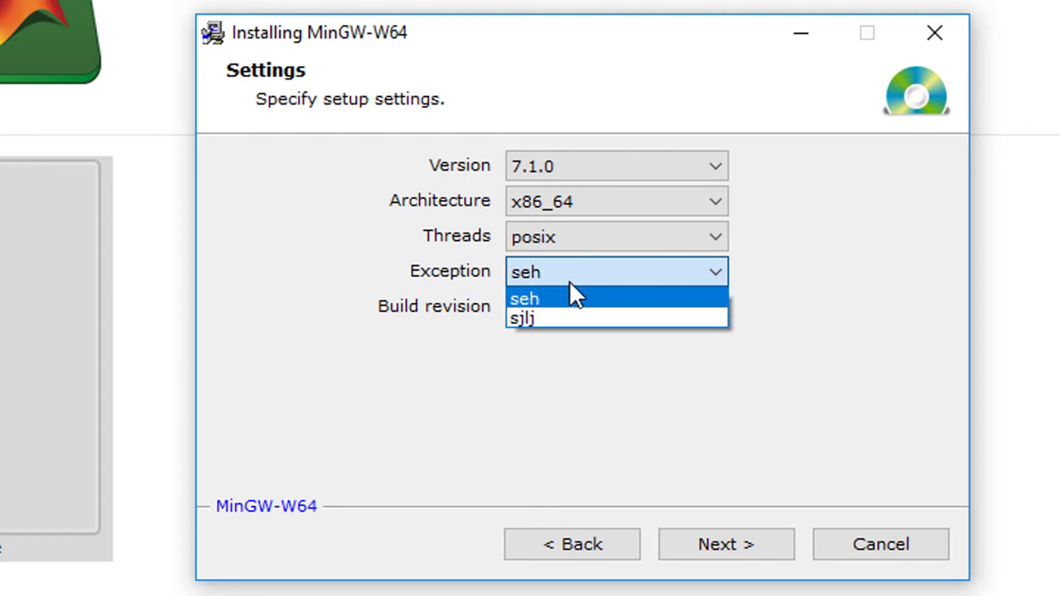
pyautogui.click(551, 297)
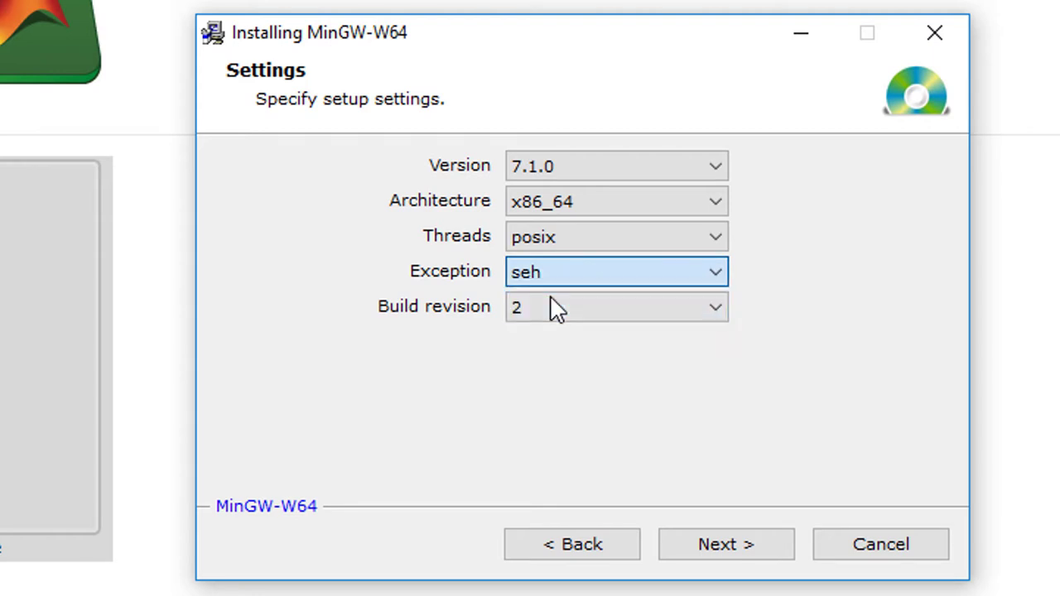
pyautogui.click(753, 558)
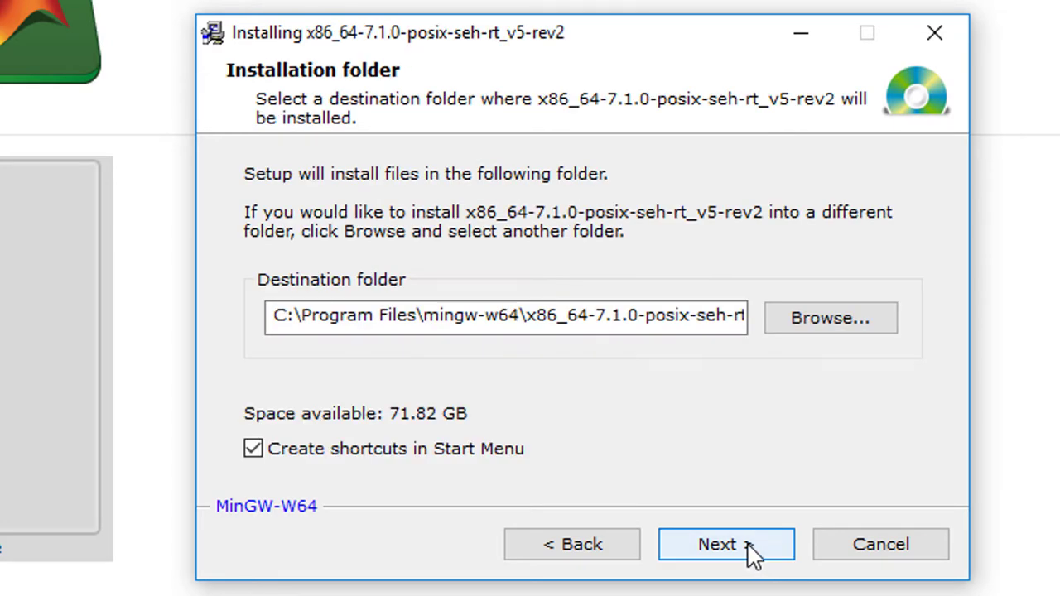
# Step: Install MinGW-W64 in the default destination folder and complete the installer
pyautogui.click(753, 556)
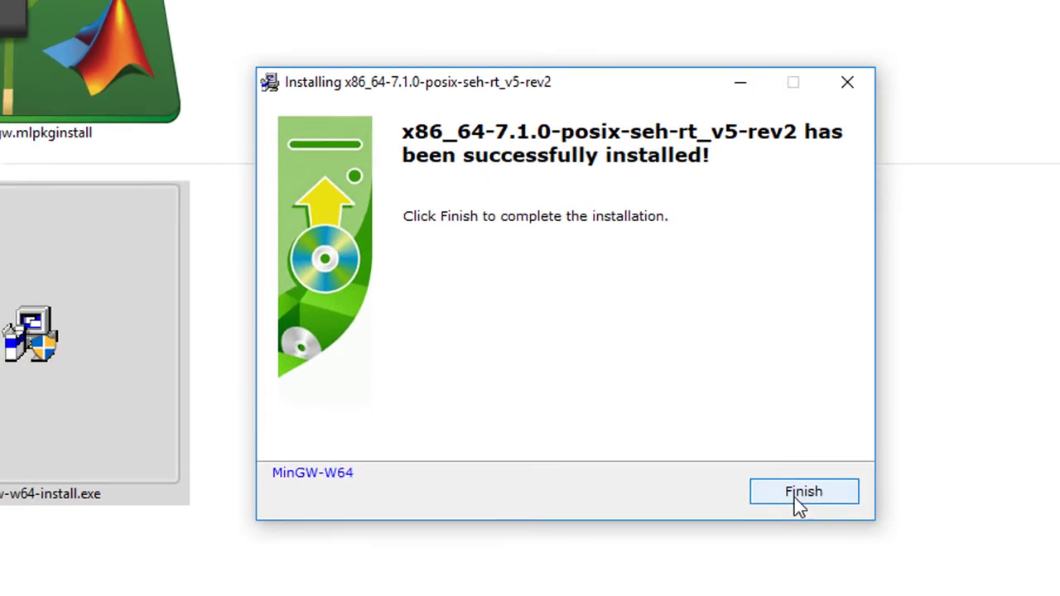
pyautogui.click(874, 549)
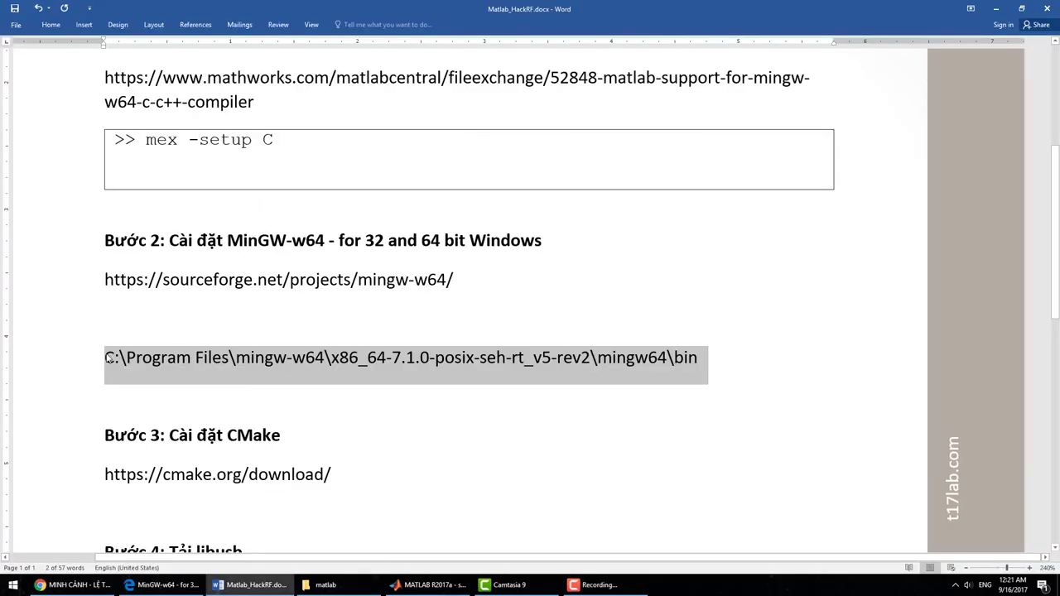
# Step: Copy the mingw64\bin path from the Word document and open that folder through the Windows Run dialog
pyautogui.rightClick(141, 372)
pyautogui.click(154, 383)
pyautogui.press('super+r')
pyautogui.hotkey('ctrl', 'v')
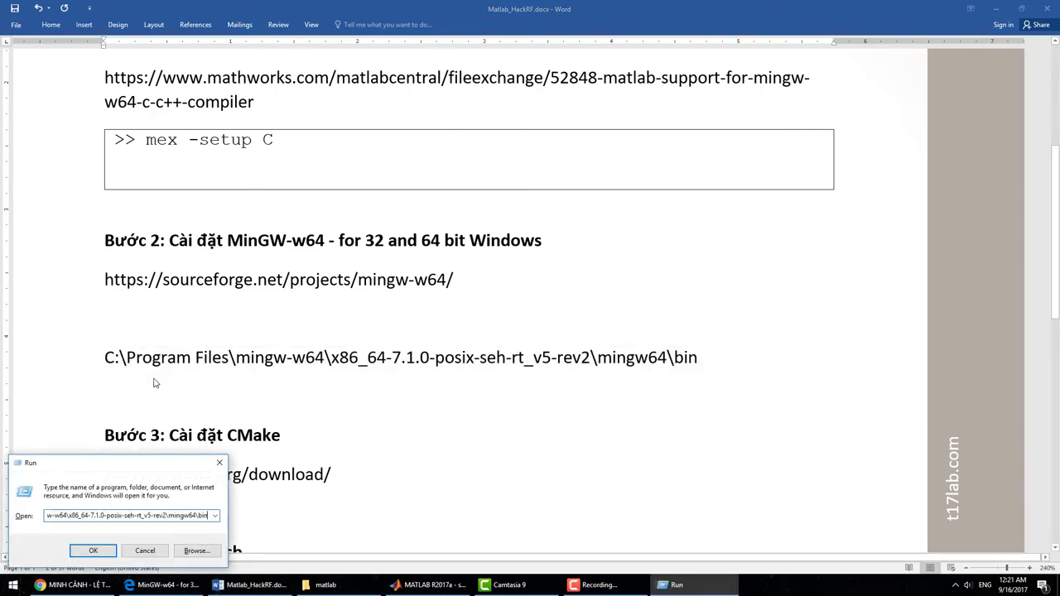
pyautogui.press('Return')
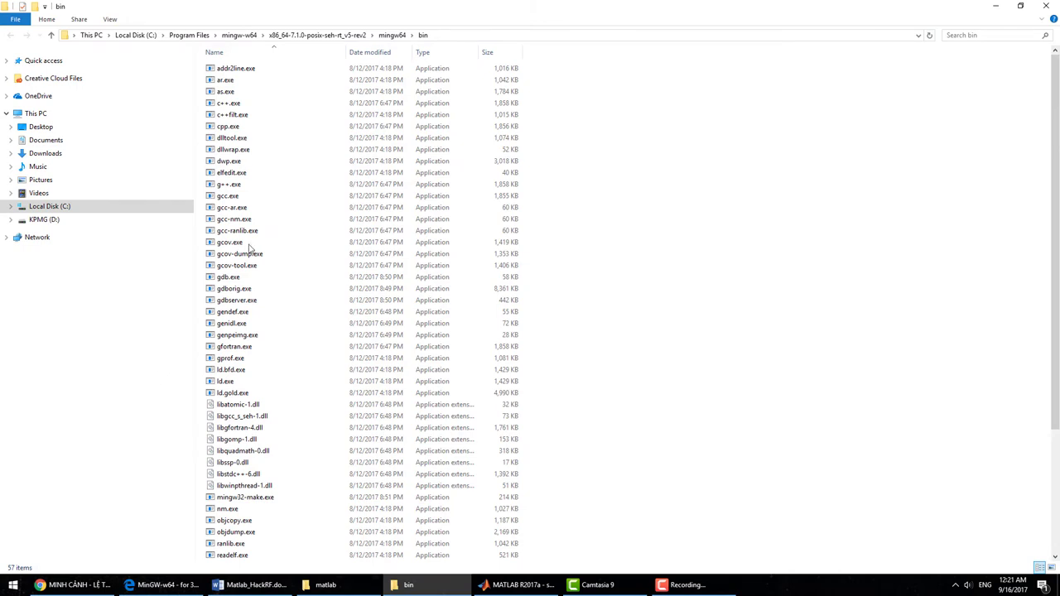
# Step: Check the full path of the opened mingw64\bin folder and close its window
pyautogui.click(419, 36)
pyautogui.click(164, 36)
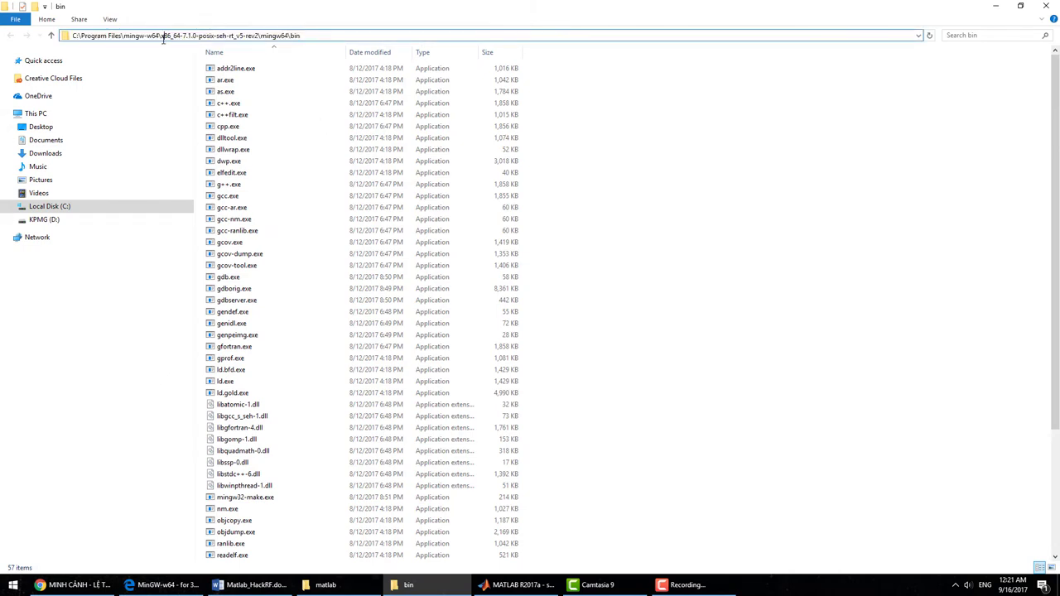
pyautogui.moveTo(208, 35); pyautogui.dragTo(293, 35)
pyautogui.click(359, 35)
pyautogui.click(1046, 7)
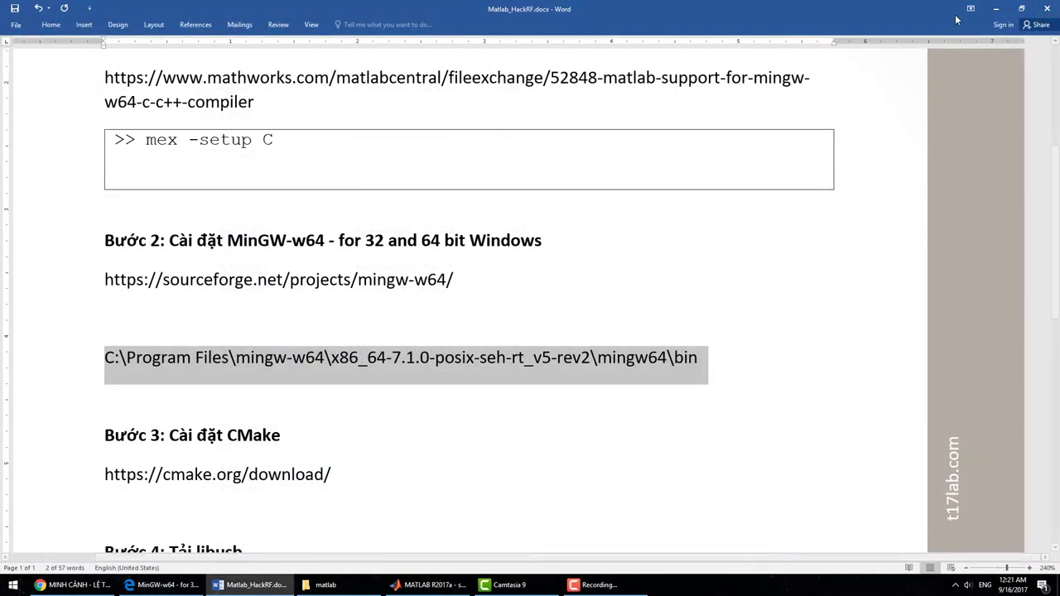
# Step: Minimize Word and open the Windows environment variables from This PC's advanced system settings
pyautogui.click(995, 8)
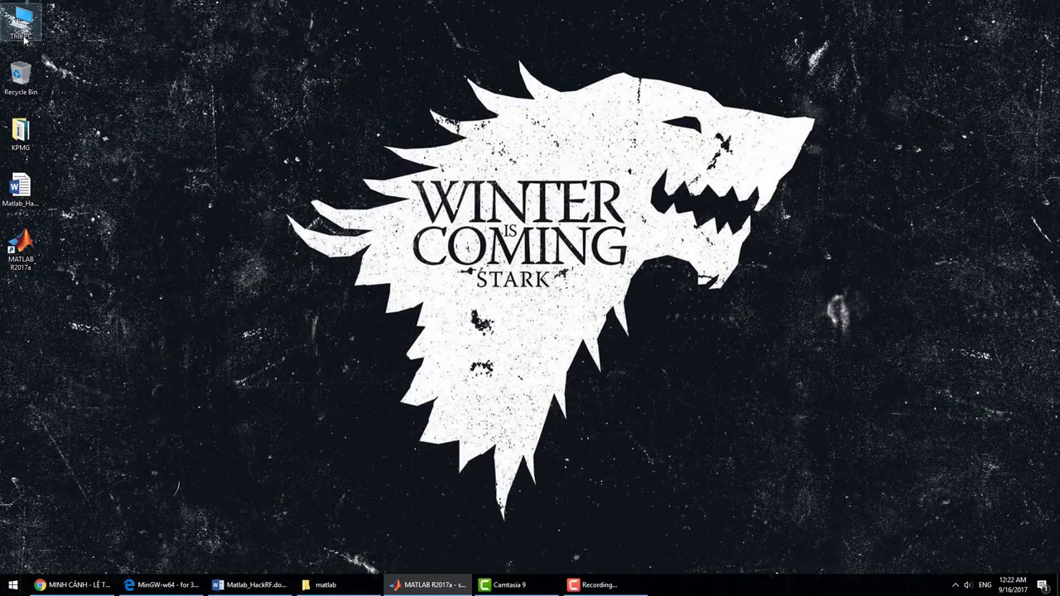
pyautogui.rightClick(23, 39)
pyautogui.click(83, 168)
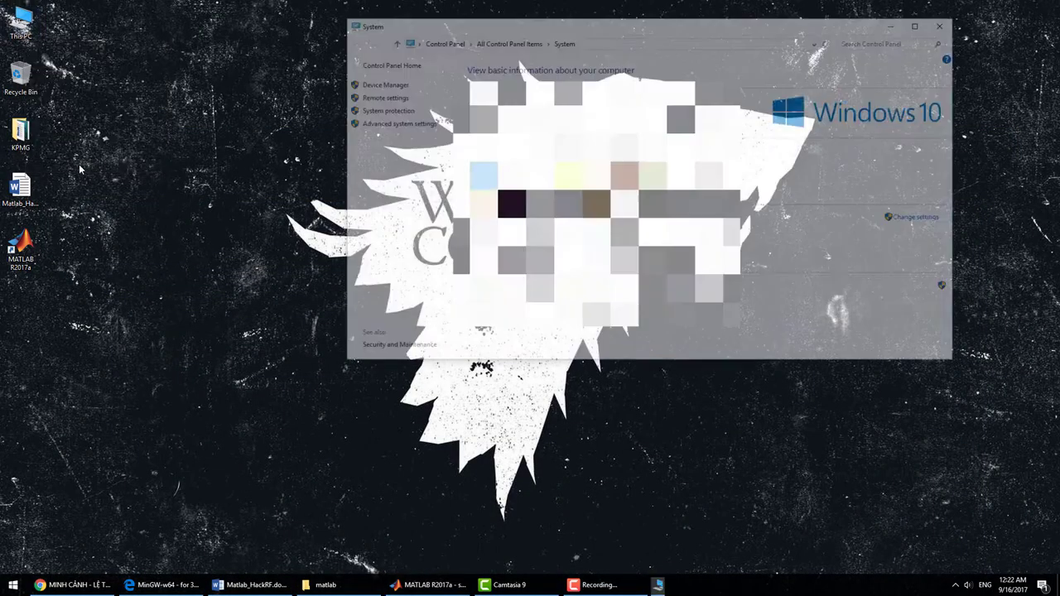
pyautogui.click(377, 123)
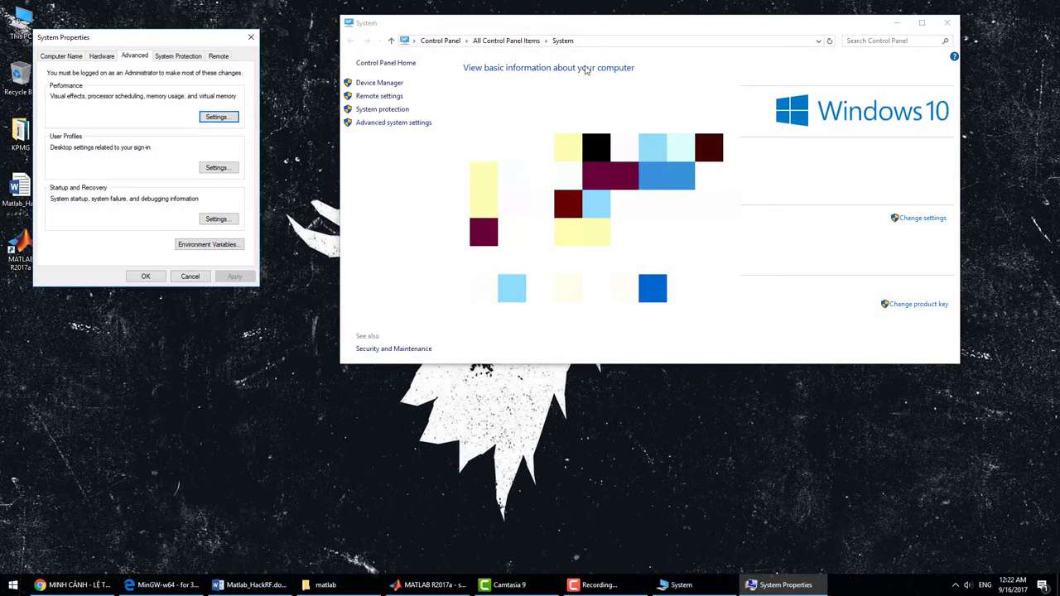
pyautogui.click(896, 23)
pyautogui.click(221, 245)
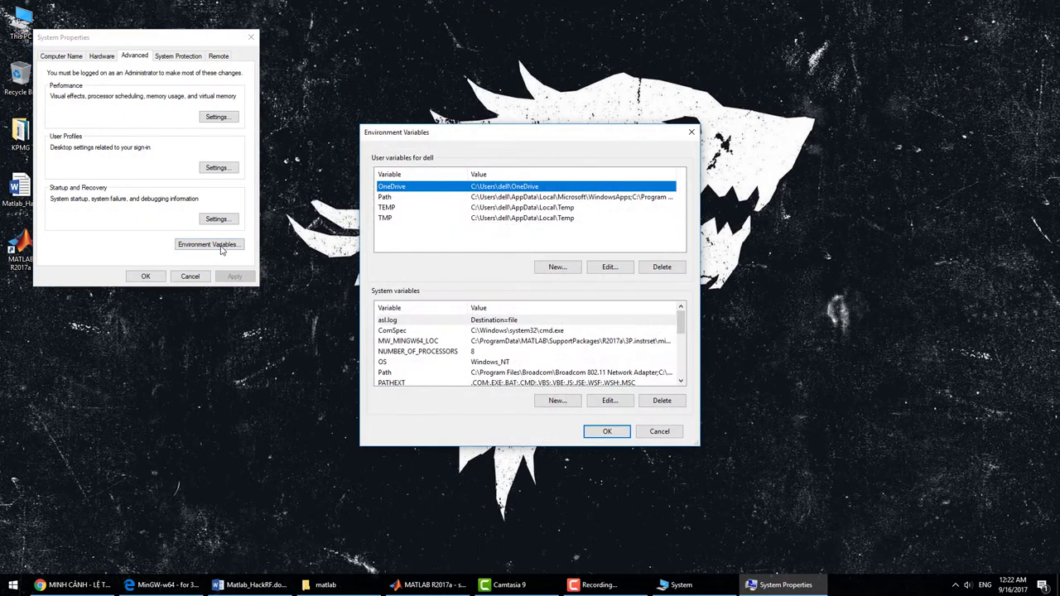
# Step: Add the copied C:\Program Files\mingw-w64\x86_64-7.1.0-posix-seh-rt_v5-rev2\mingw64\bin folder to the user Path variable and confirm all open dialogs
pyautogui.doubleClick(385, 199)
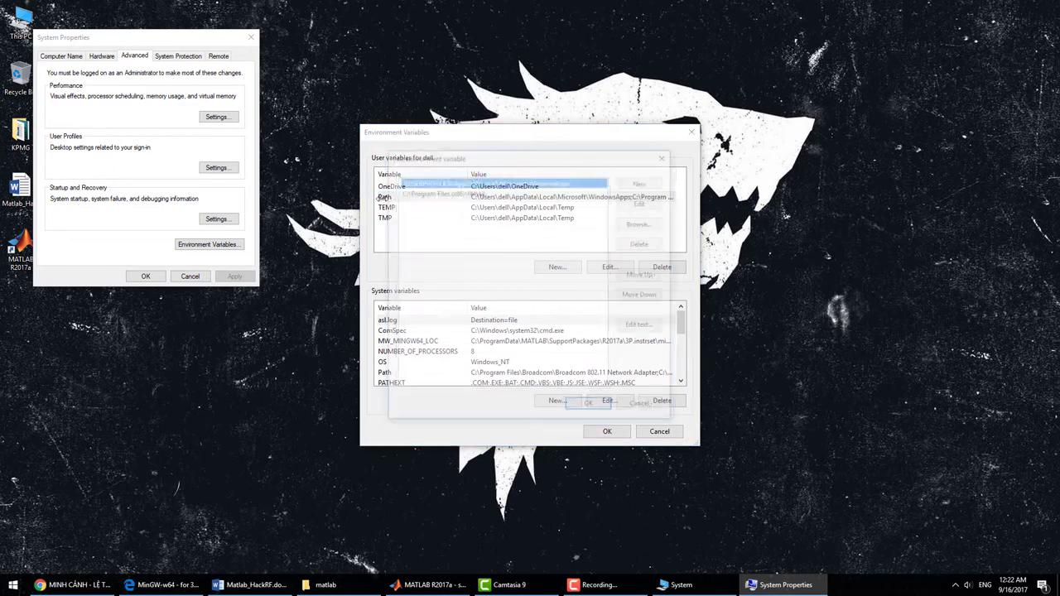
pyautogui.doubleClick(439, 207)
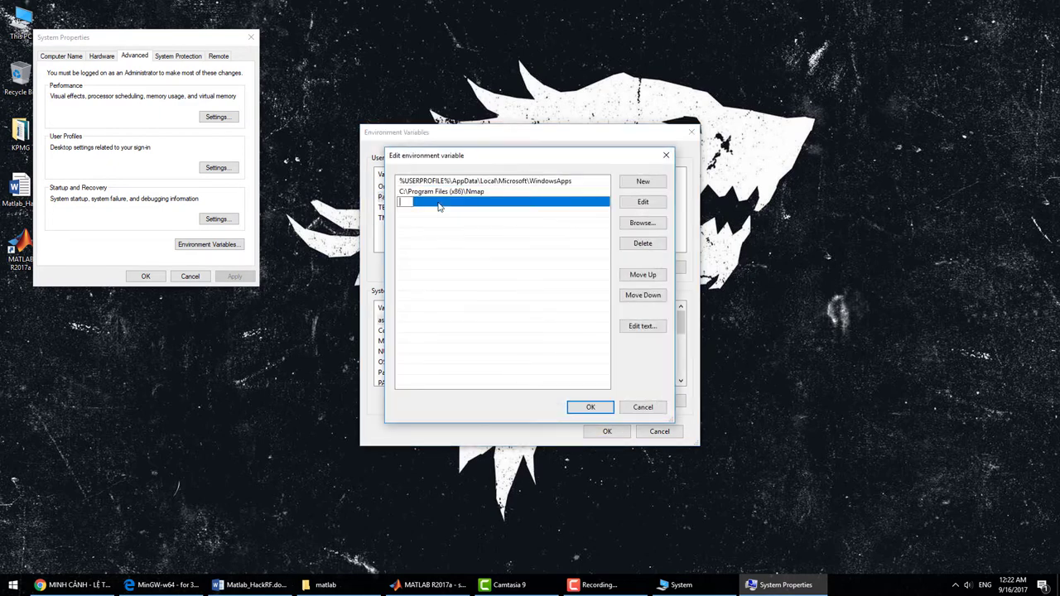
pyautogui.rightClick(417, 207)
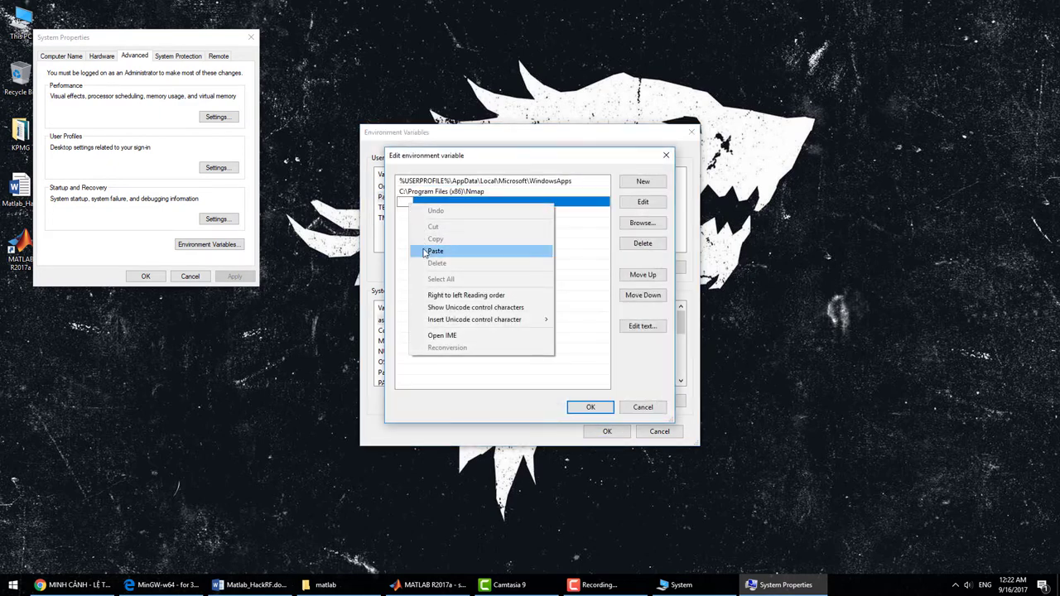
pyautogui.click(424, 252)
pyautogui.click(590, 407)
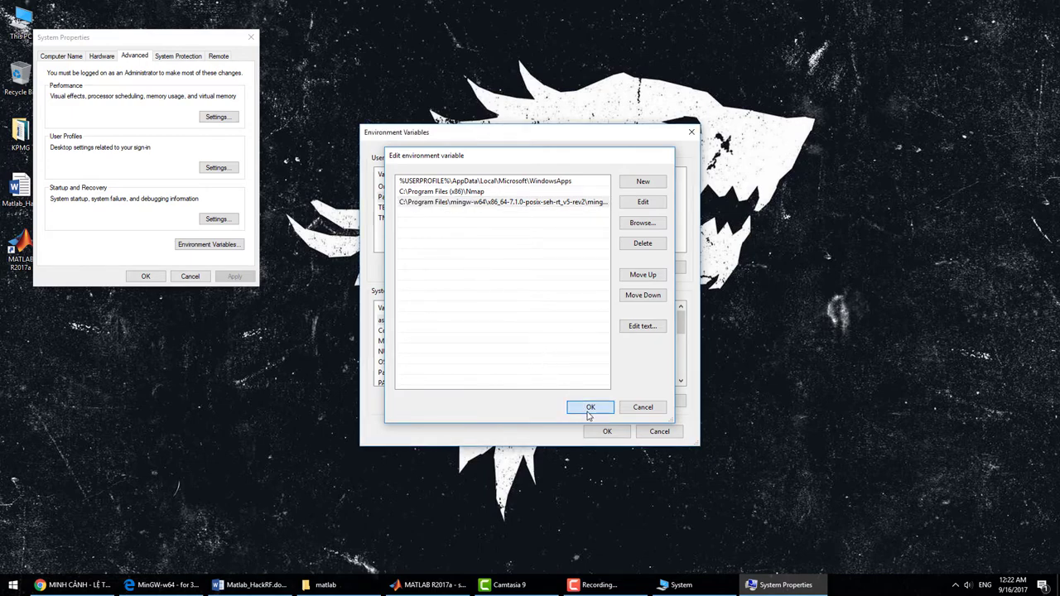
pyautogui.click(604, 433)
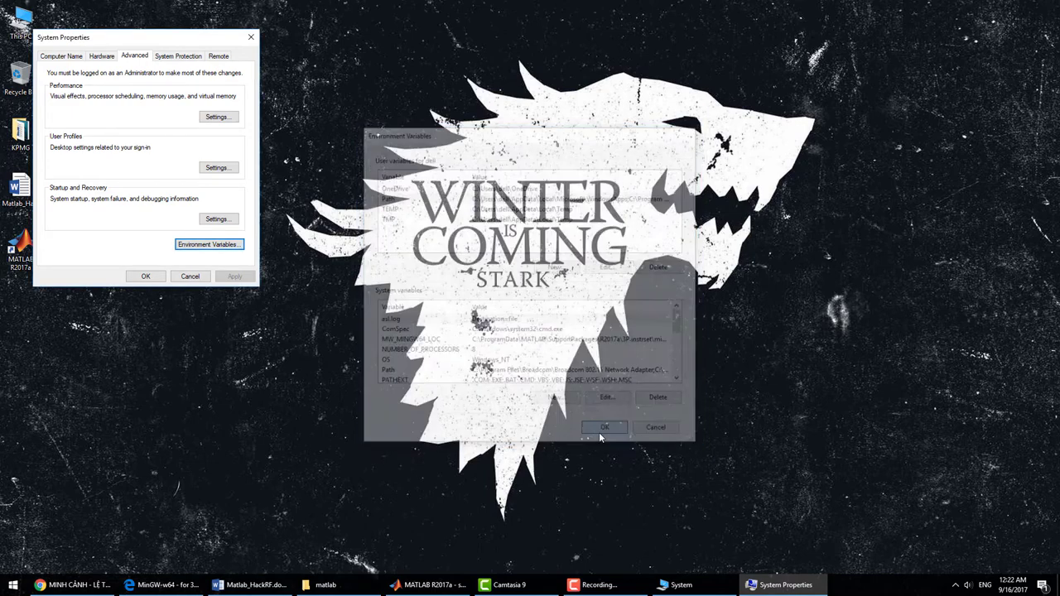
pyautogui.click(149, 280)
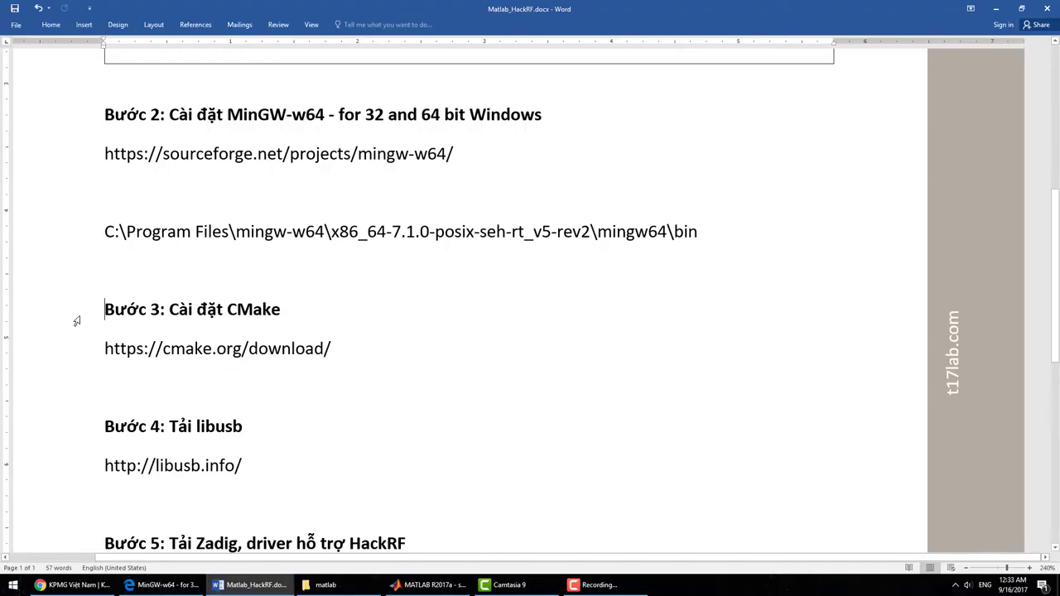
pyautogui.click(76, 312)
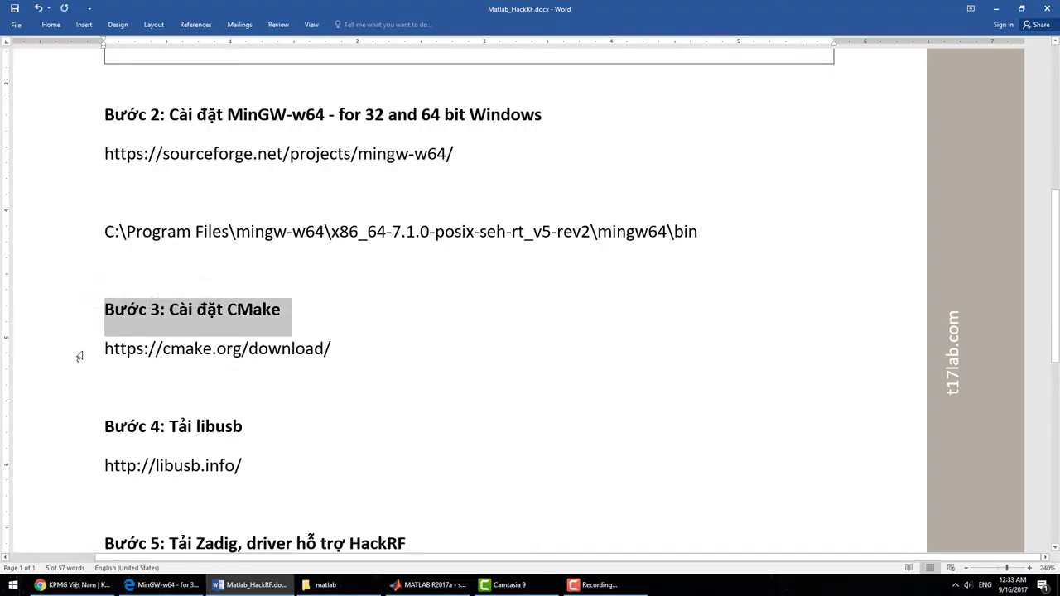
pyautogui.click(79, 356)
pyautogui.rightClick(149, 362)
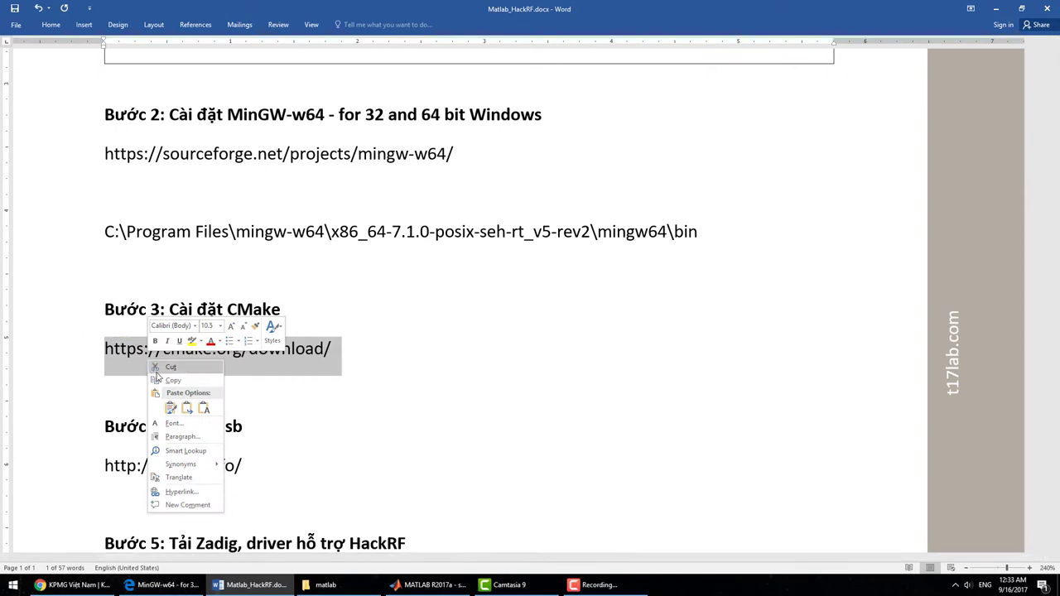
pyautogui.click(161, 380)
pyautogui.click(166, 585)
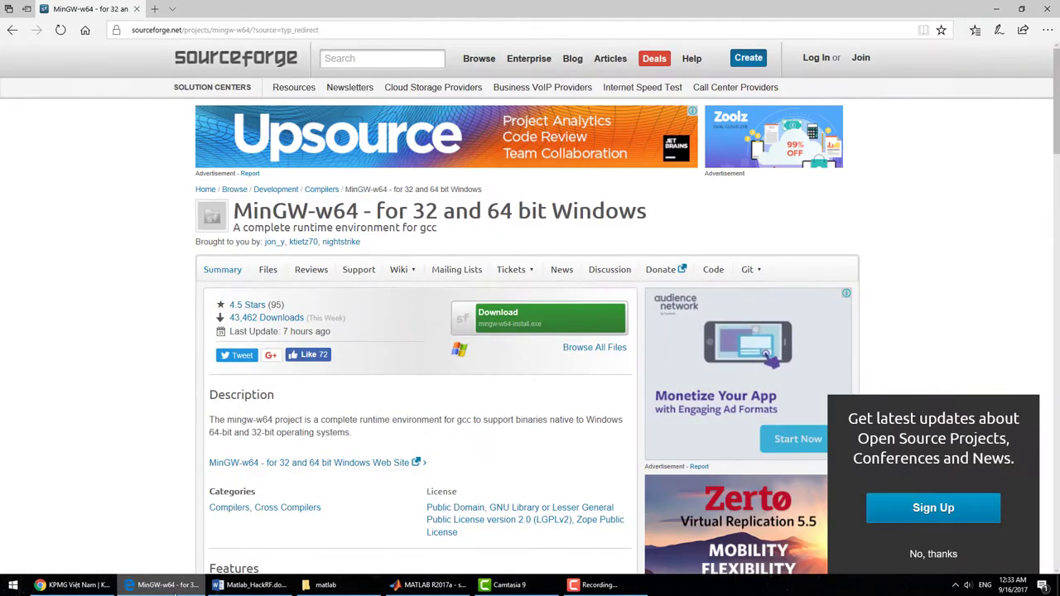
pyautogui.click(162, 29)
pyautogui.rightClick(161, 33)
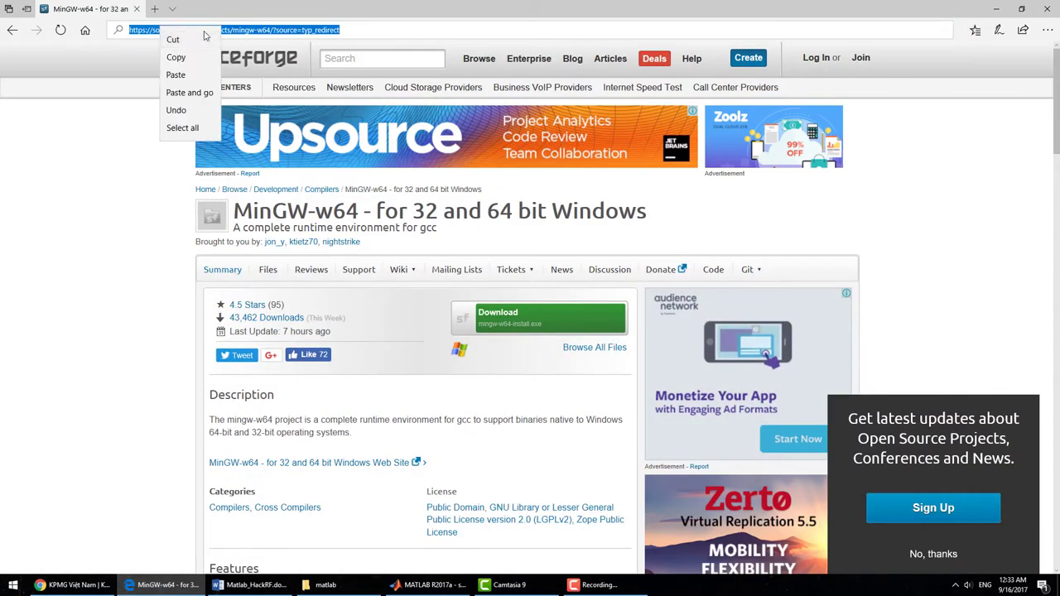
pyautogui.click(189, 93)
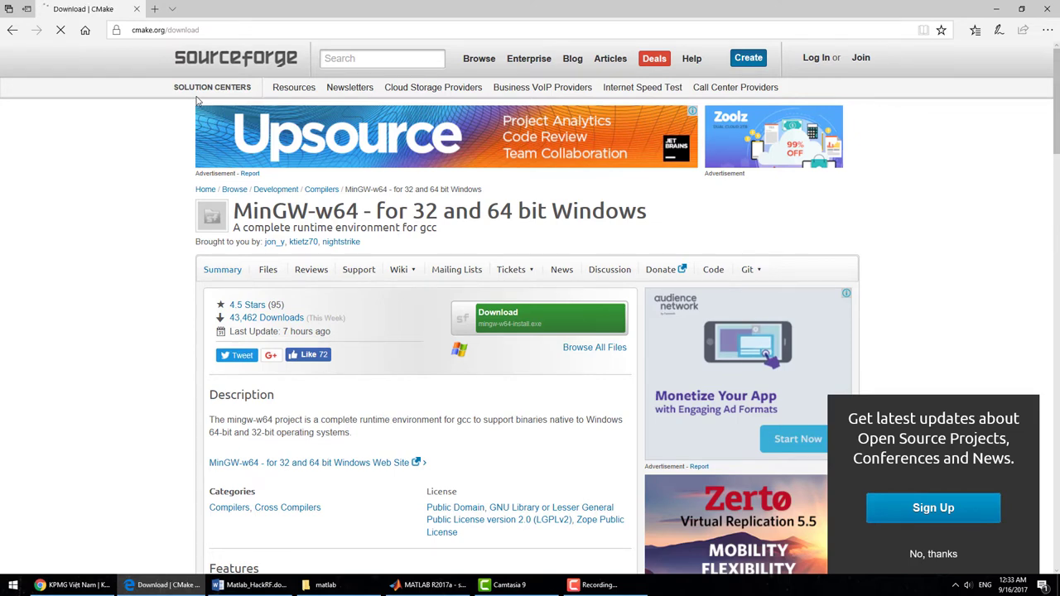
# Step: Download the Windows 64-bit installer cmake-3.9.2-win64-x64.msi from the binary distributions and save it in the matlab folder on drive D
pyautogui.scroll(-3, 640, 243)
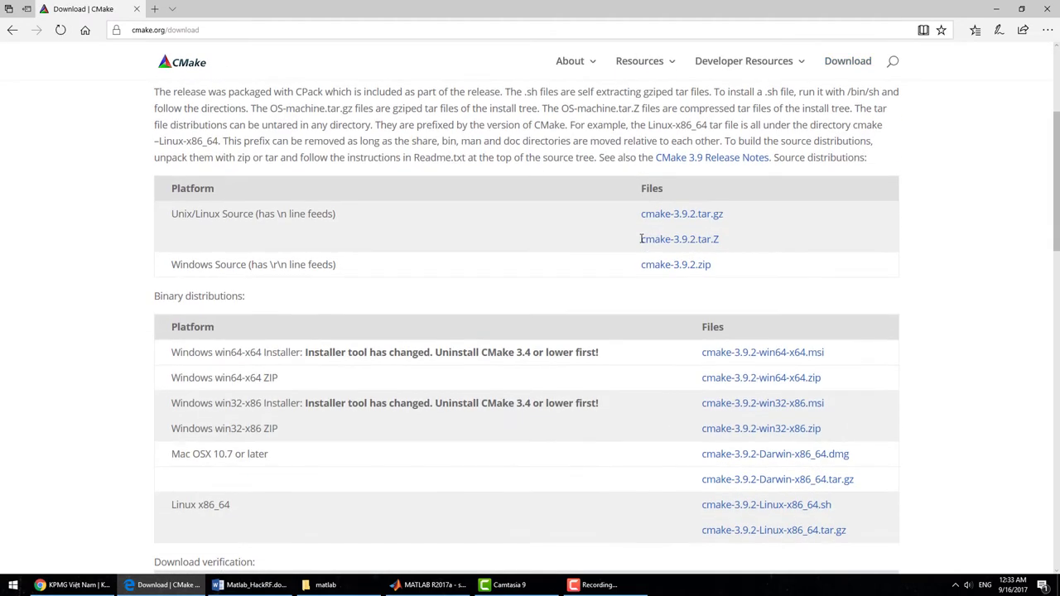
pyautogui.moveTo(333, 353); pyautogui.dragTo(448, 356)
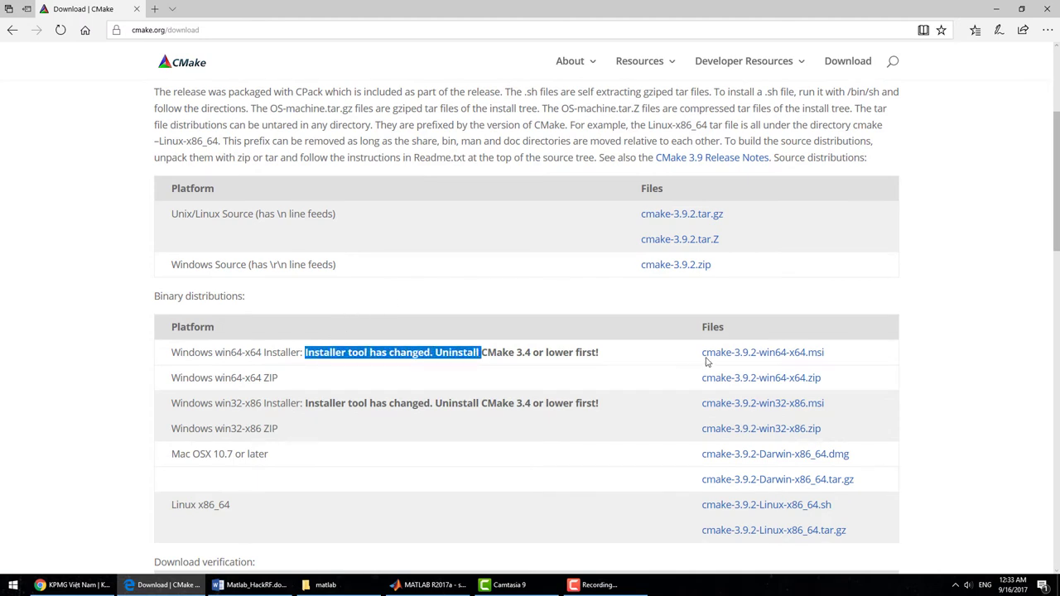
pyautogui.click(754, 361)
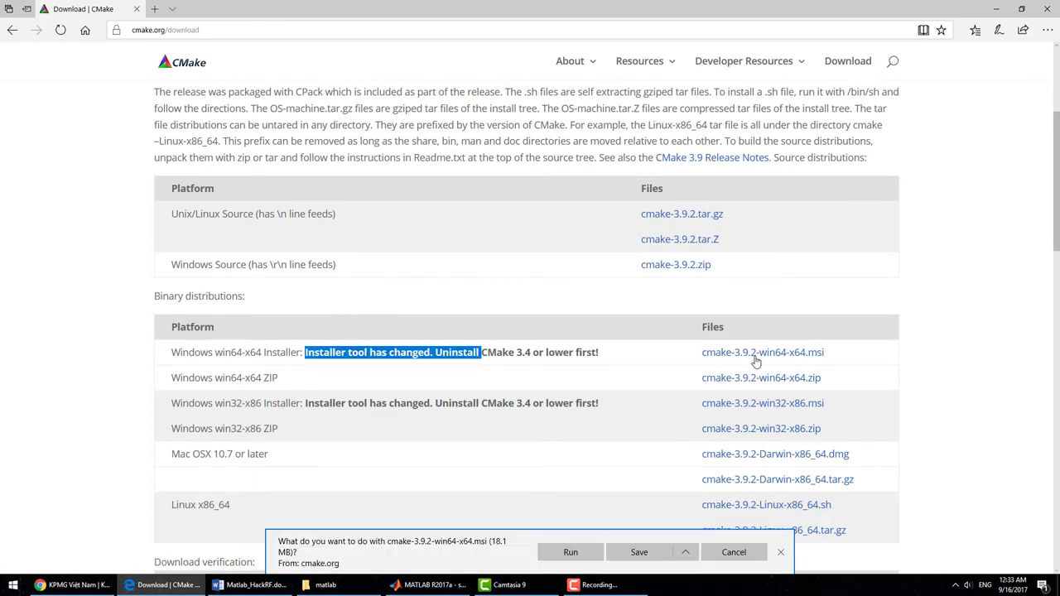
pyautogui.click(686, 552)
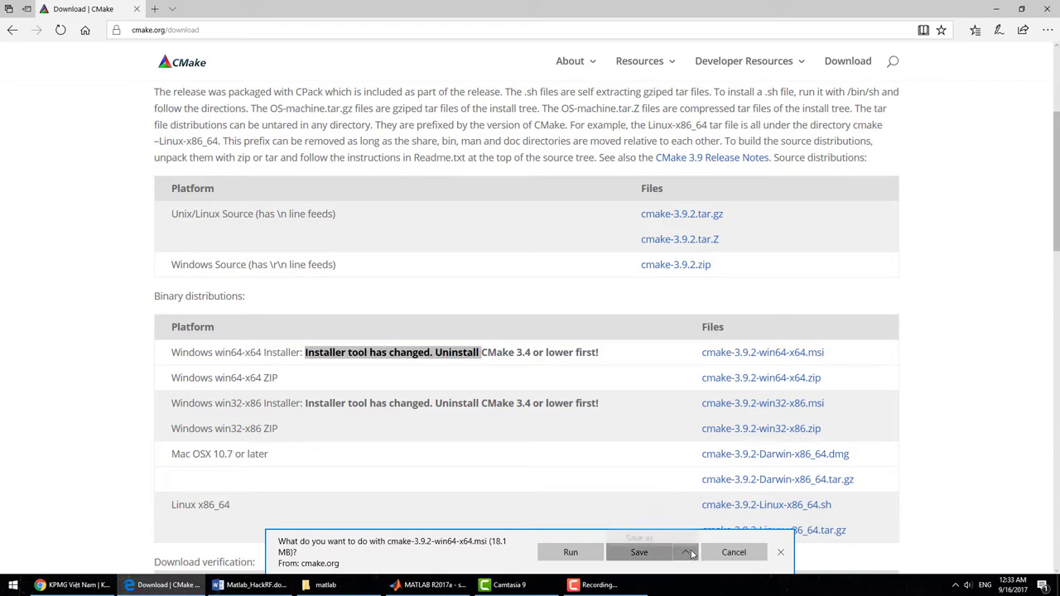
pyautogui.click(692, 538)
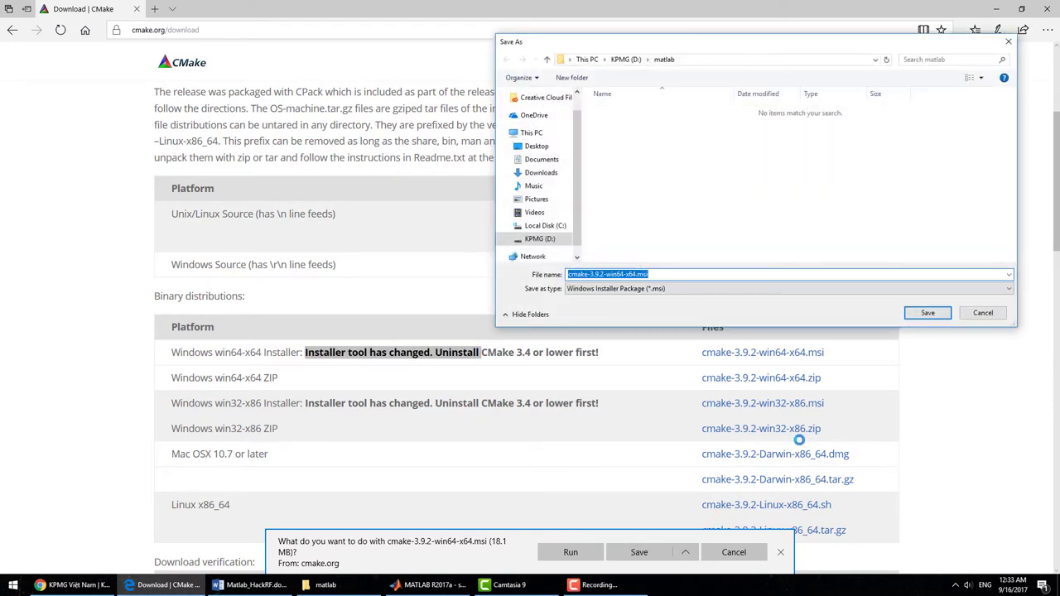
pyautogui.click(942, 314)
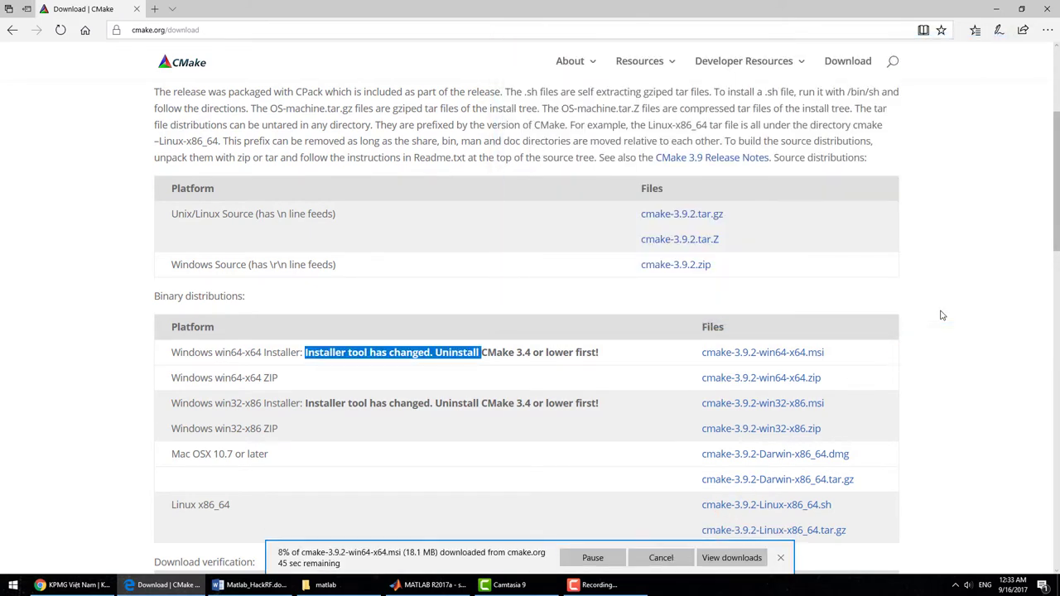
pyautogui.click(711, 550)
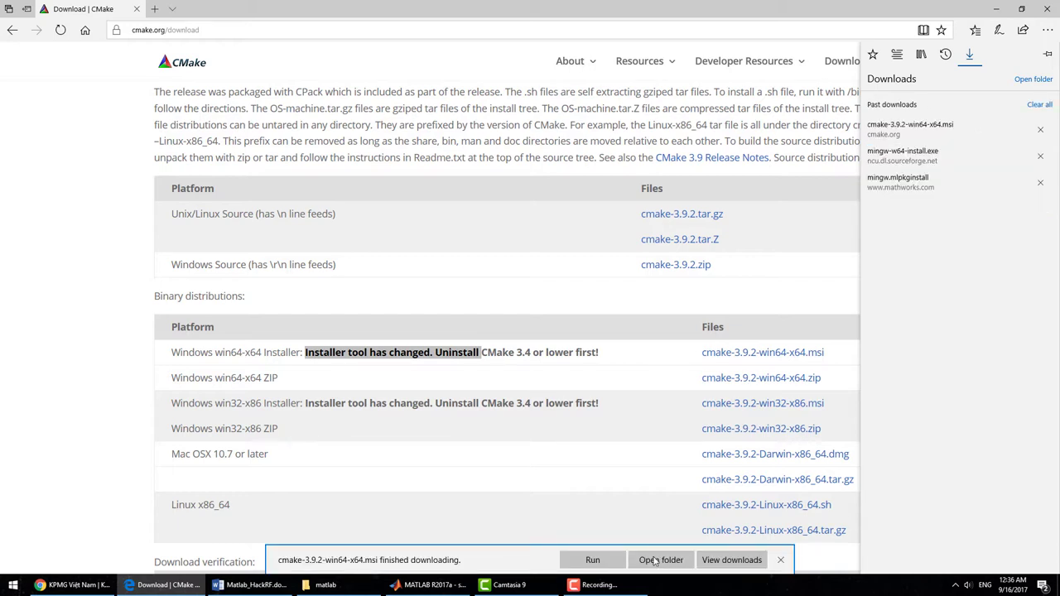
# Step: Run the downloaded CMake installer and accept its license agreement to reach the install options
pyautogui.click(607, 561)
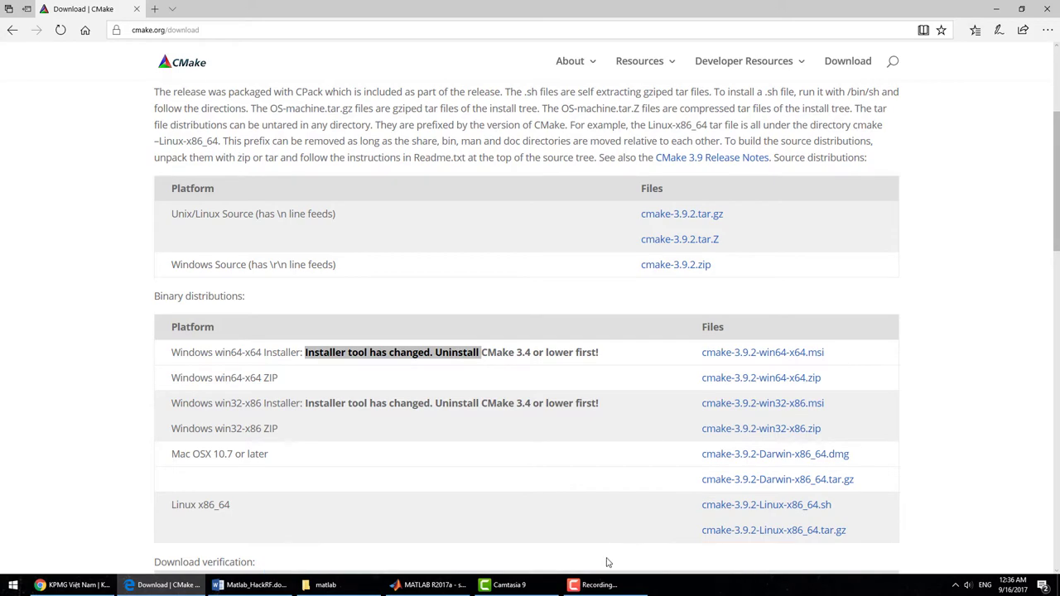
pyautogui.click(567, 305)
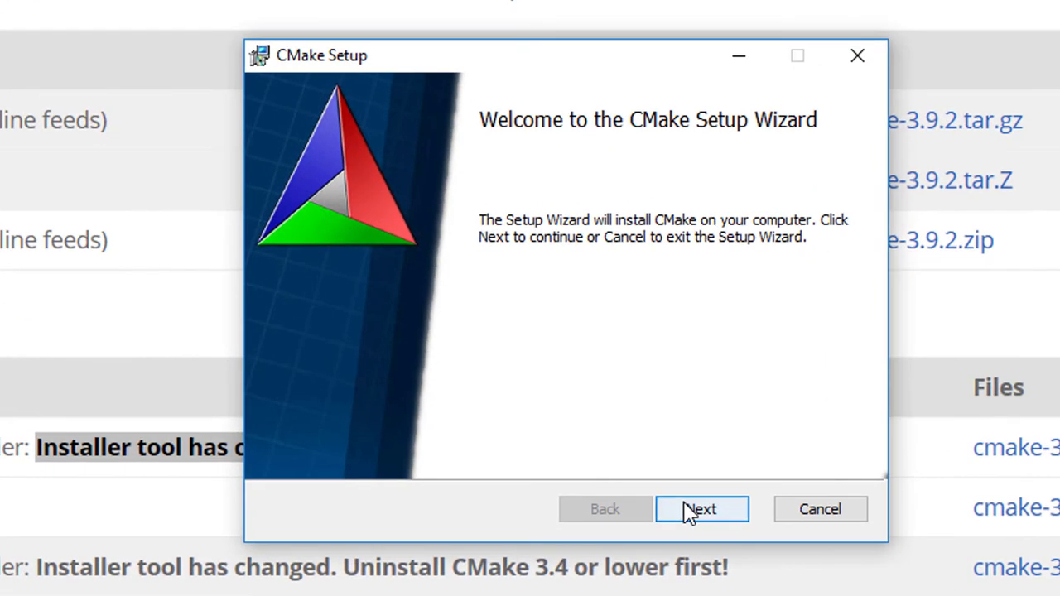
pyautogui.click(675, 494)
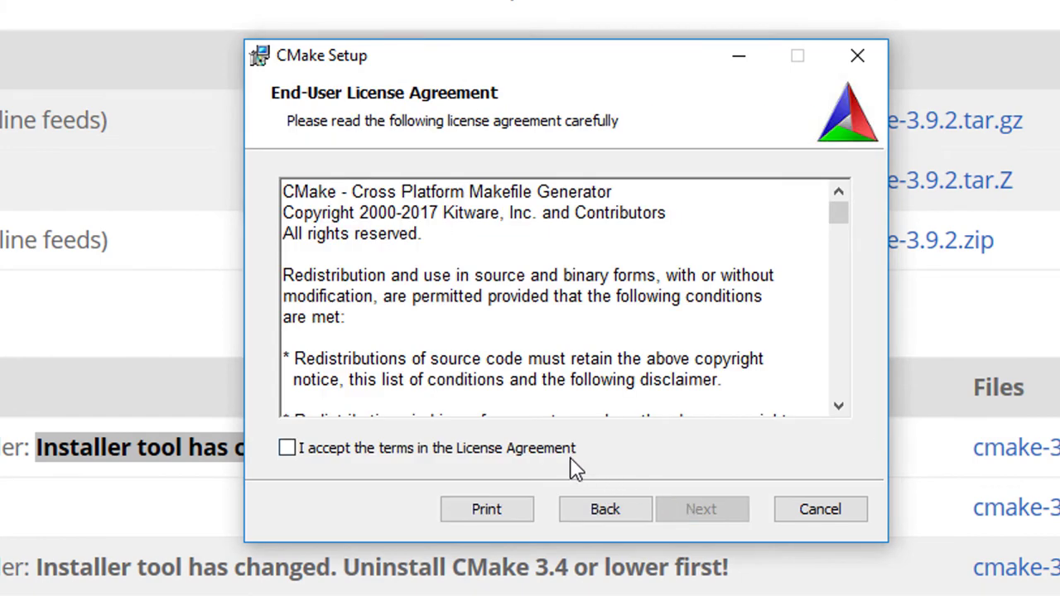
pyautogui.click(558, 454)
pyautogui.click(712, 517)
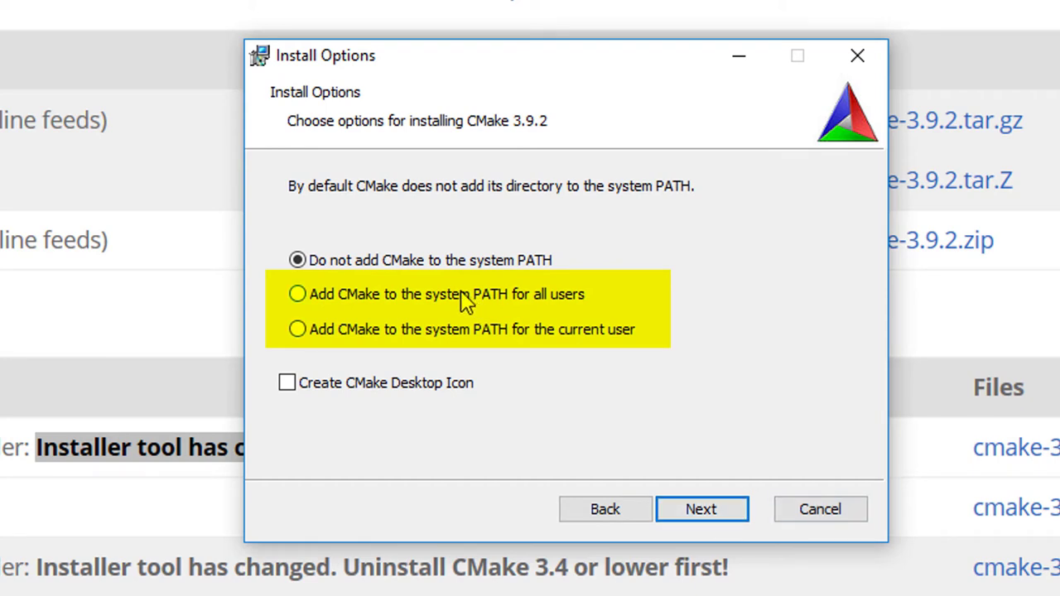
# Step: Install CMake to C:\Program Files\CMake\ and finish the setup wizard
pyautogui.click(702, 509)
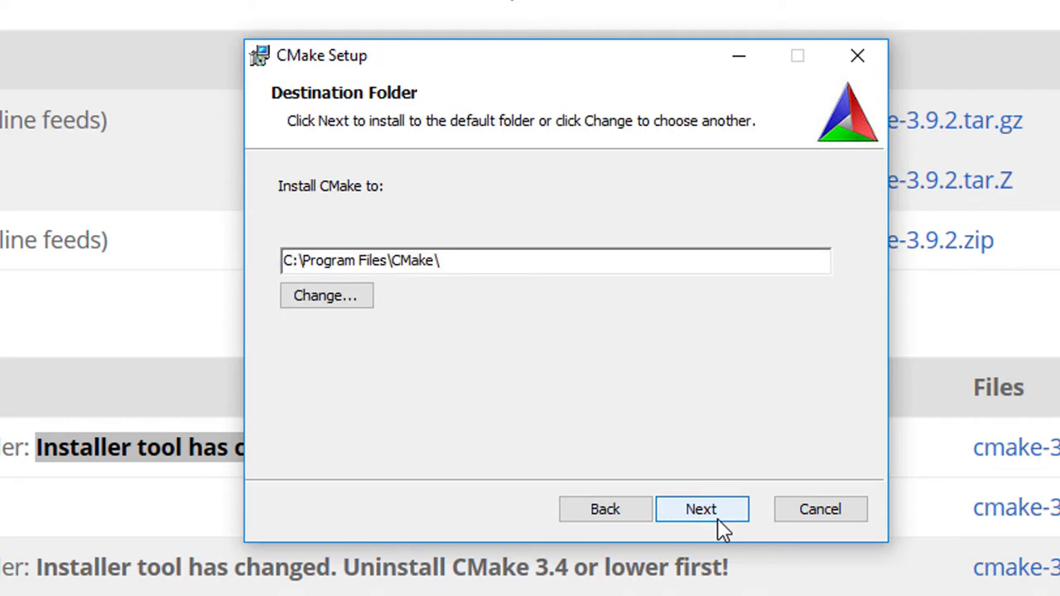
pyautogui.click(702, 509)
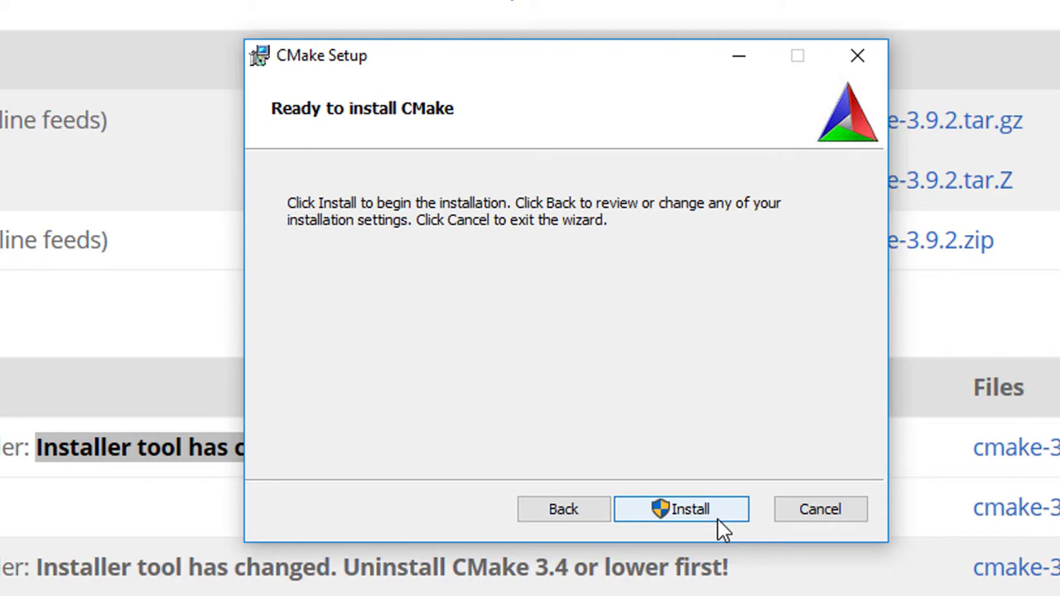
pyautogui.click(717, 520)
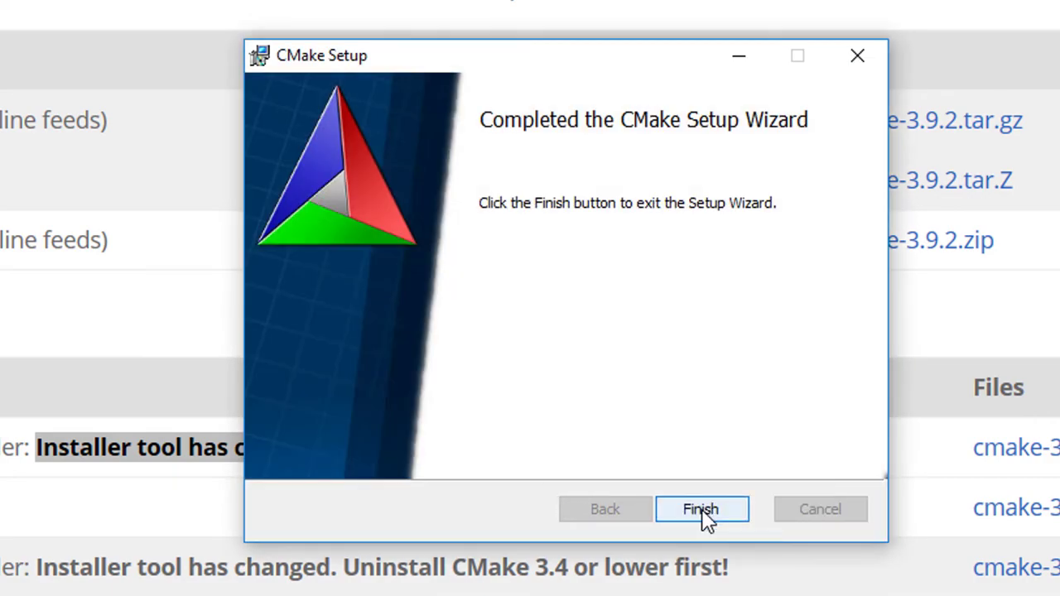
pyautogui.click(702, 510)
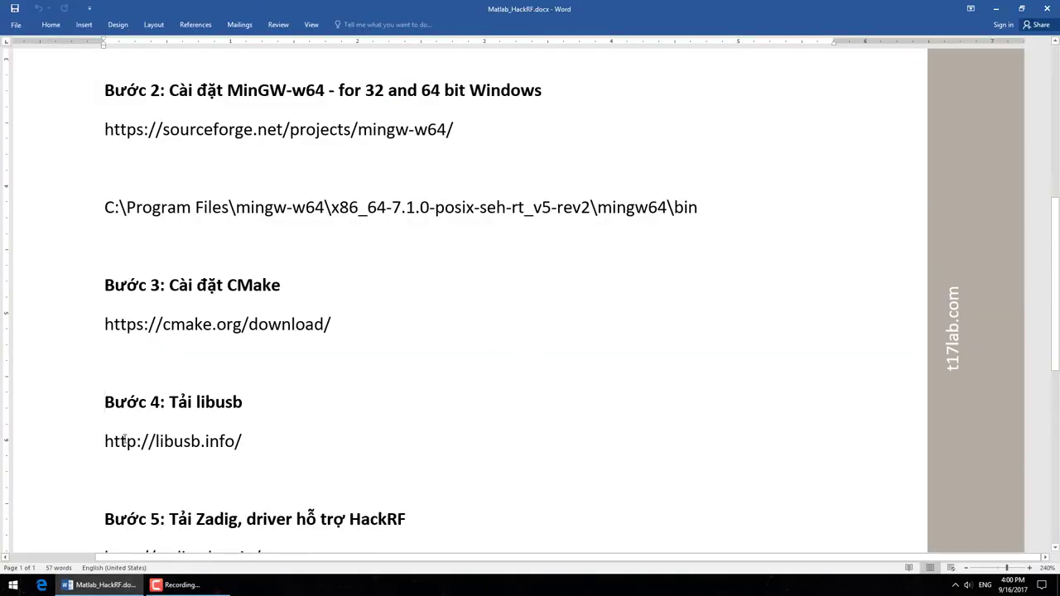
pyautogui.click(58, 451)
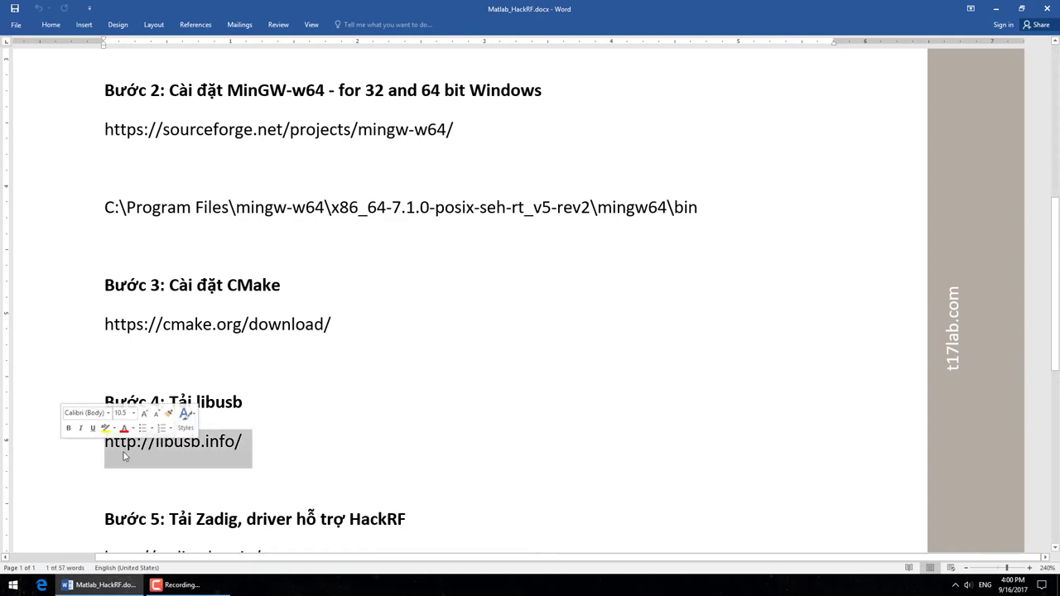
pyautogui.rightClick(159, 455)
pyautogui.press('Escape')
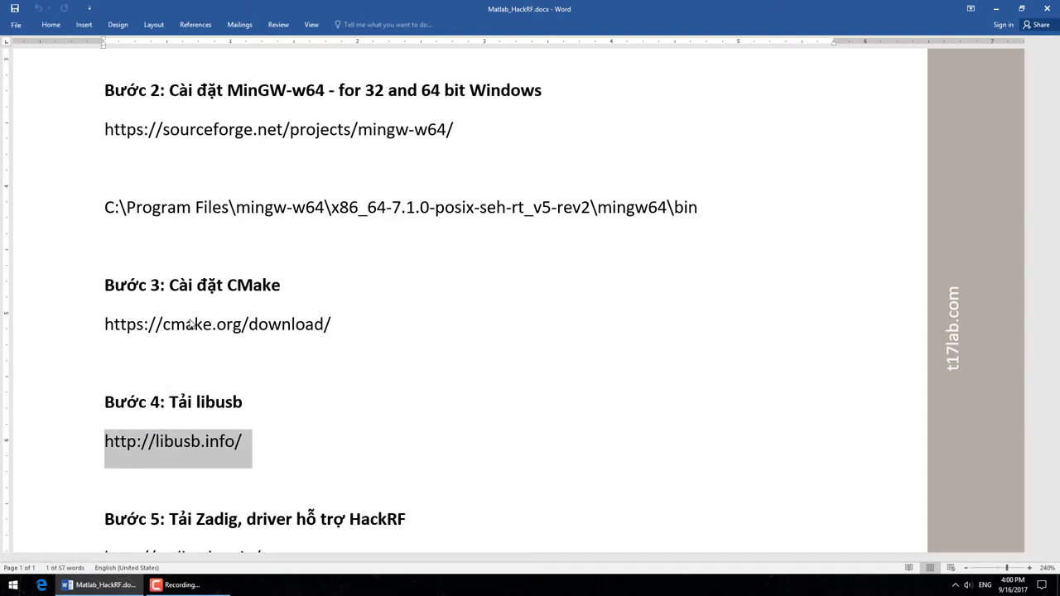
pyautogui.click(41, 584)
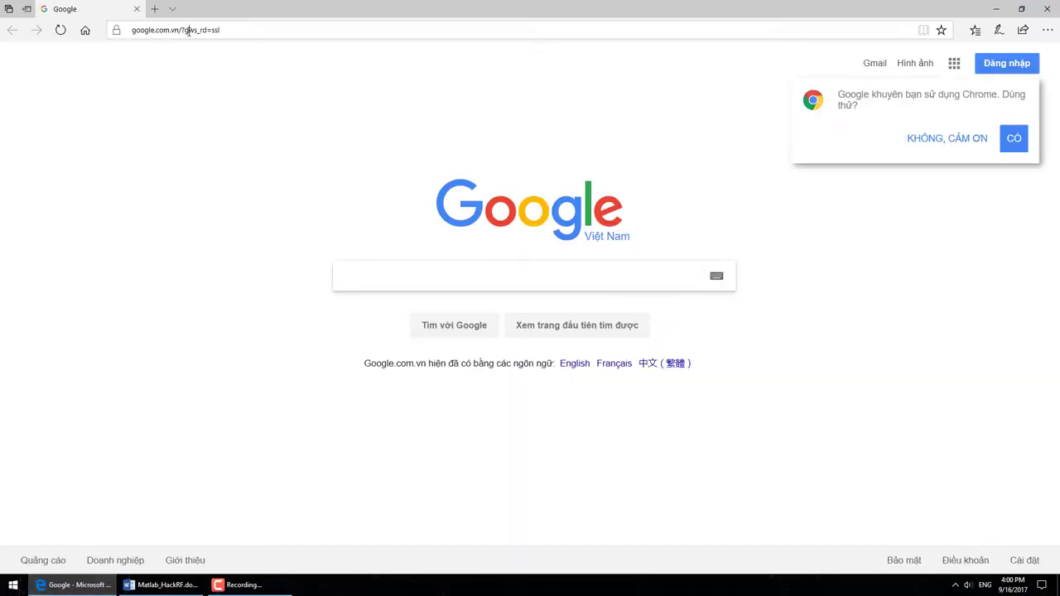
pyautogui.click(189, 31)
pyautogui.rightClick(188, 31)
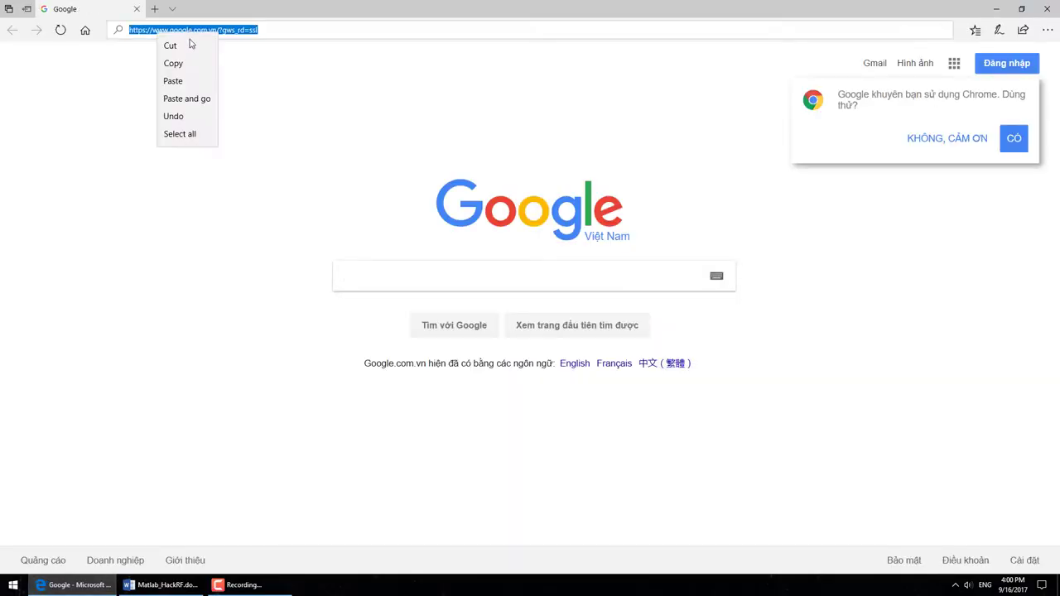
pyautogui.click(191, 99)
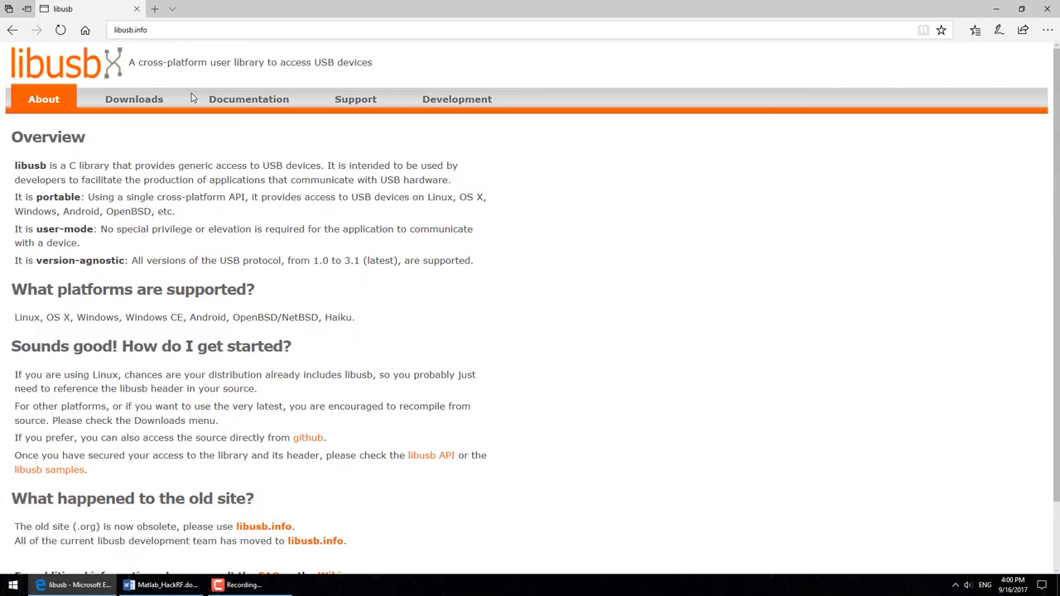
# Step: Download the latest Windows binaries of libusb and save libusb-1.0.21.7z in the matlab folder on drive D
pyautogui.moveTo(192, 98)
pyautogui.moveTo(141, 103)
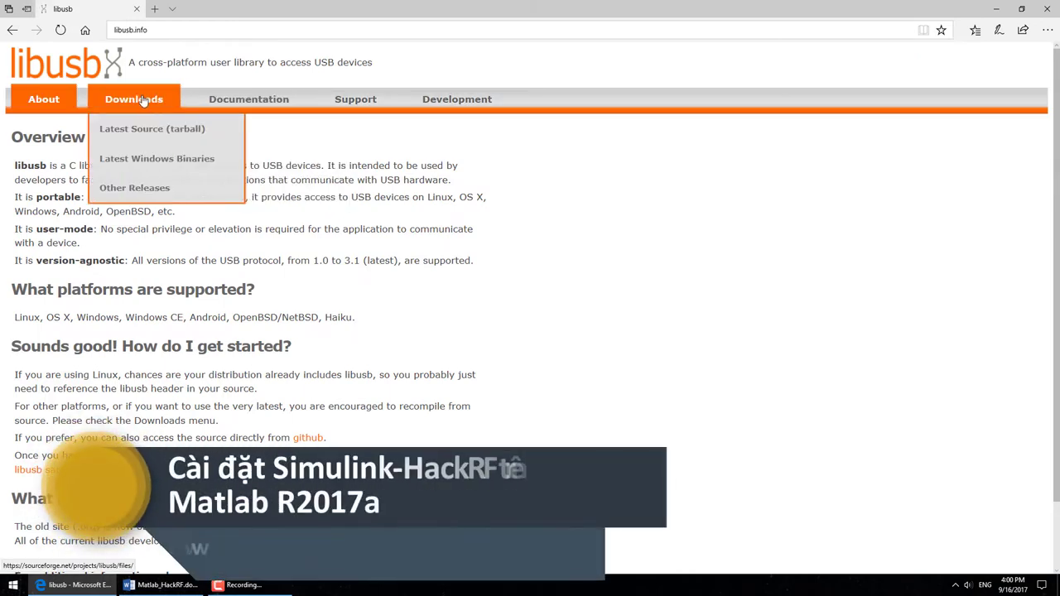
pyautogui.click(128, 170)
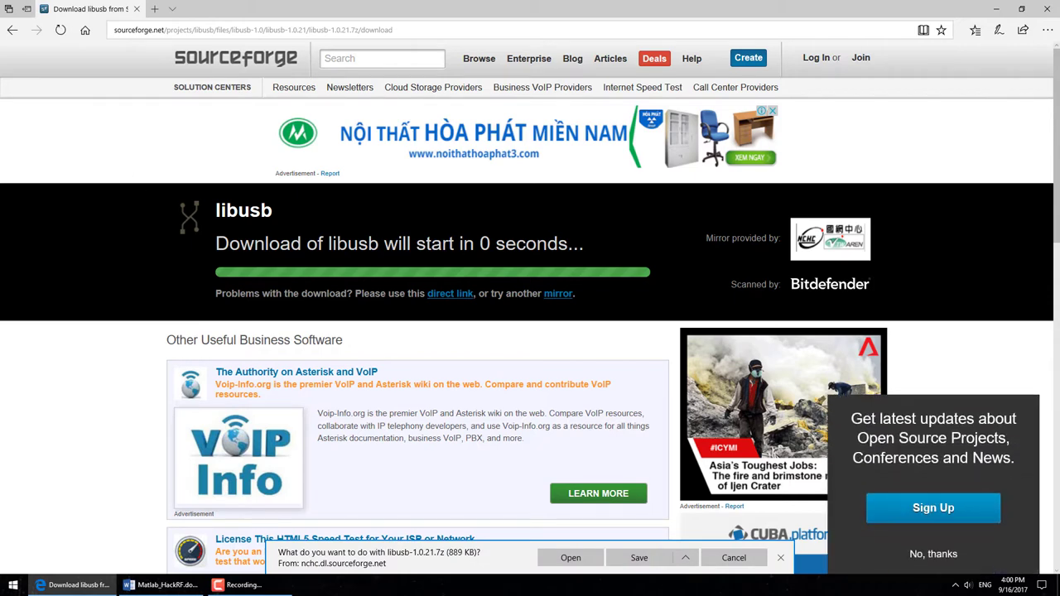
pyautogui.click(685, 558)
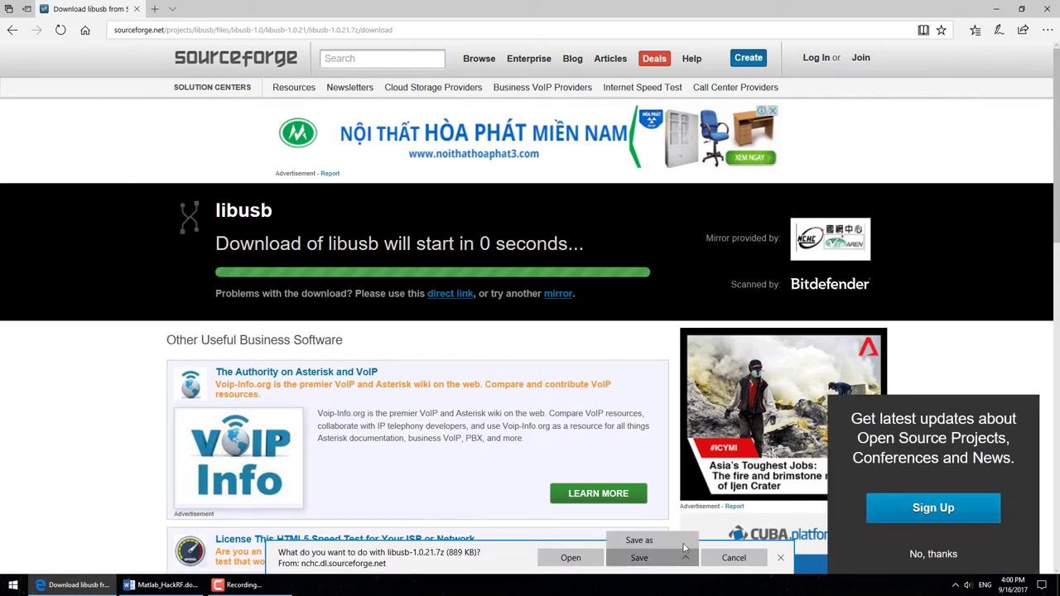
pyautogui.click(650, 539)
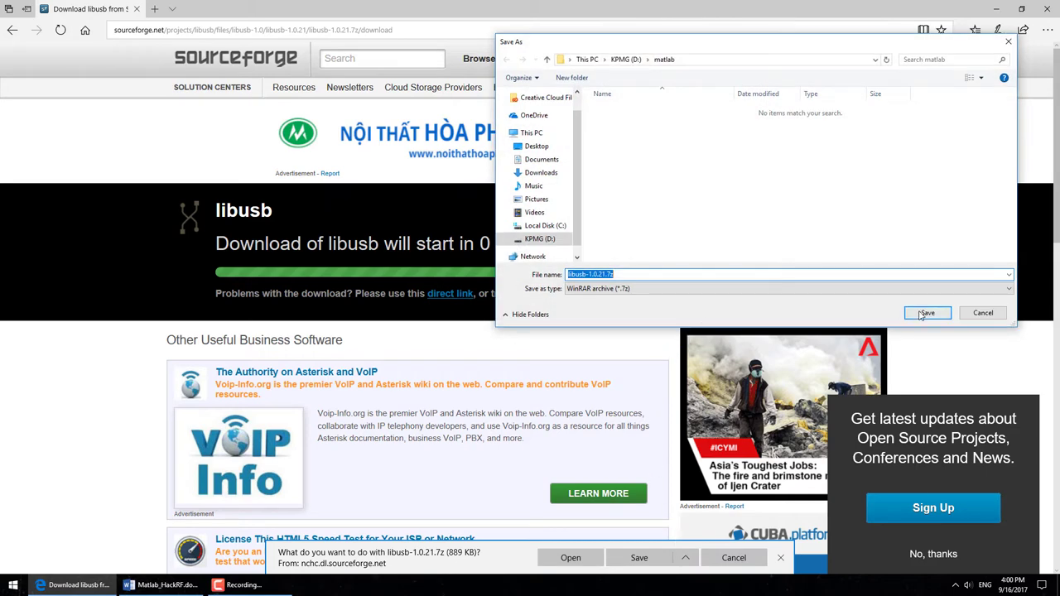
pyautogui.click(925, 313)
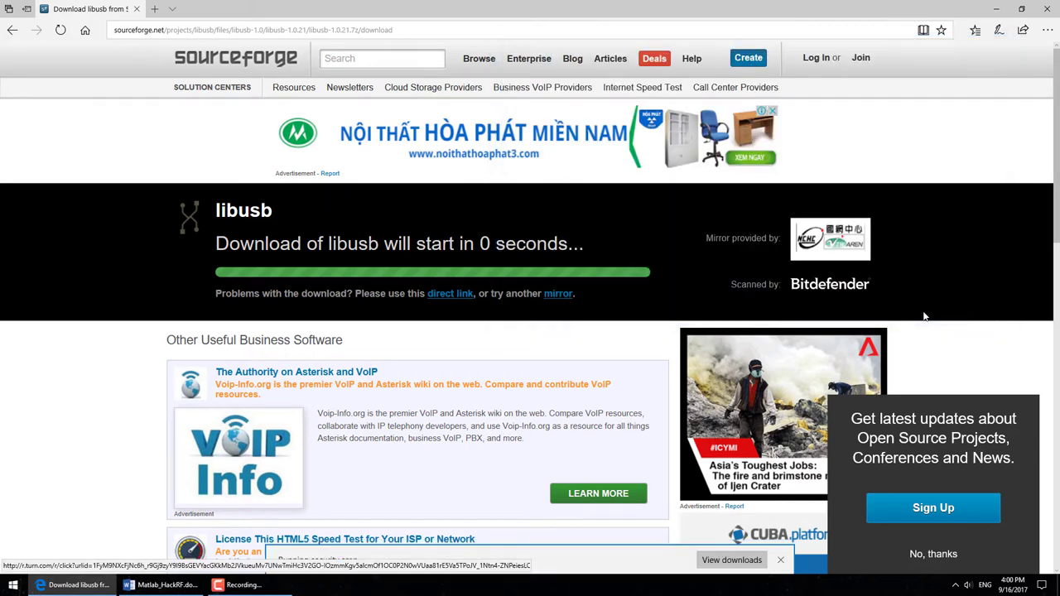
# Step: Open the folder containing the downloaded libusb archive and maximize its window
pyautogui.click(714, 561)
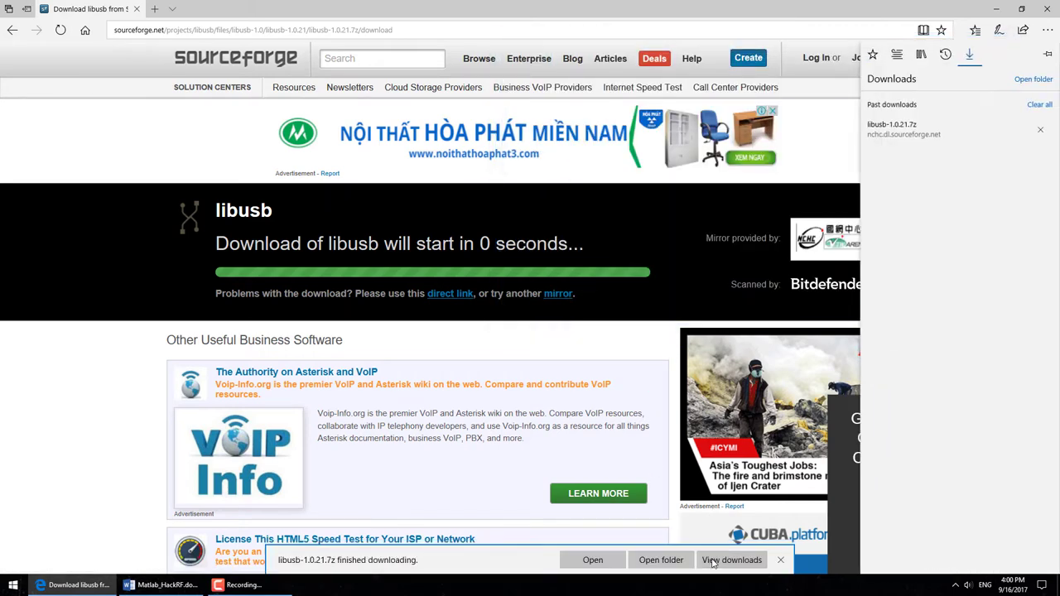
pyautogui.click(680, 563)
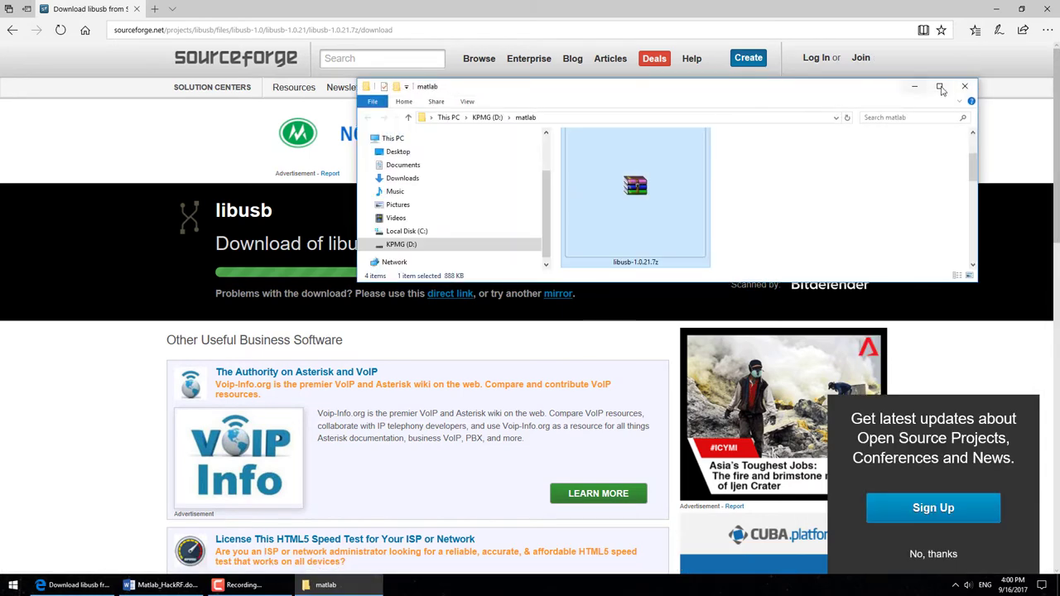
pyautogui.click(937, 87)
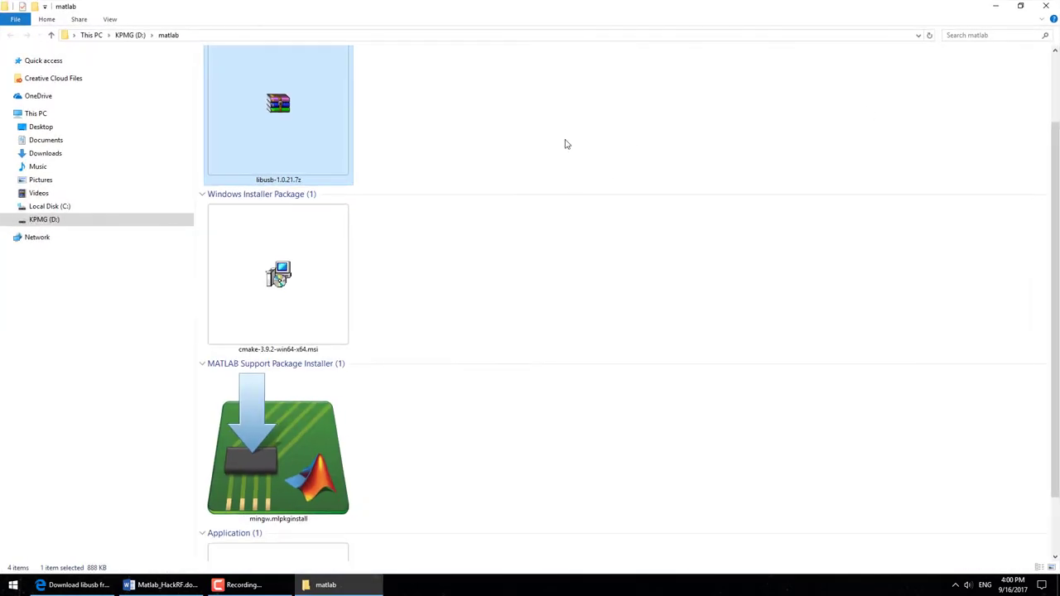
# Step: Show the matlab folder's files as medium icons and extract libusb-1.0.21.7z into a libusb-1.0.21 folder there
pyautogui.rightClick(395, 135)
pyautogui.moveTo(503, 139)
pyautogui.click(555, 163)
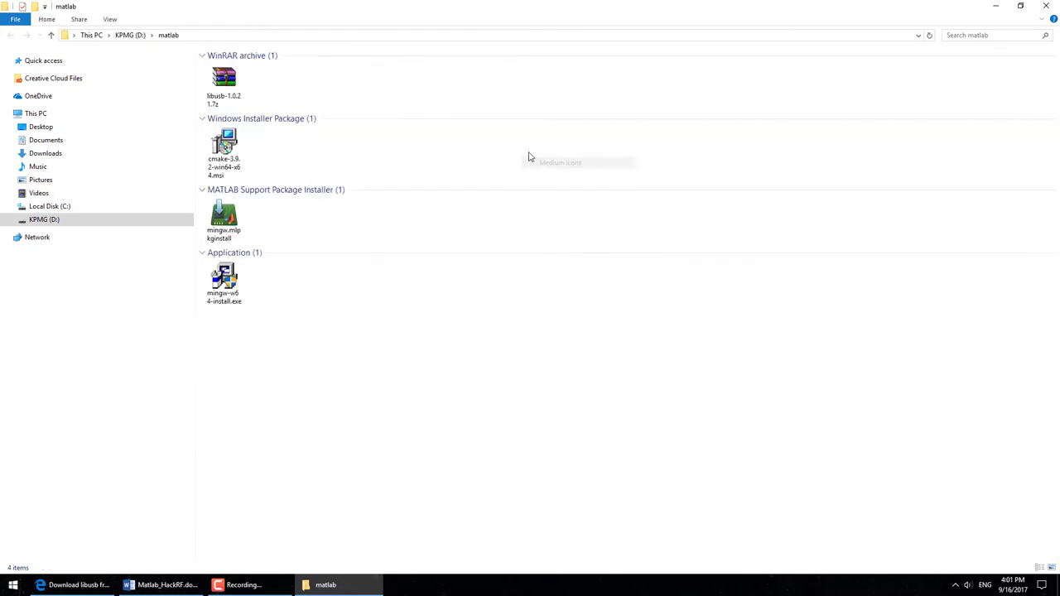
pyautogui.rightClick(236, 88)
pyautogui.click(290, 160)
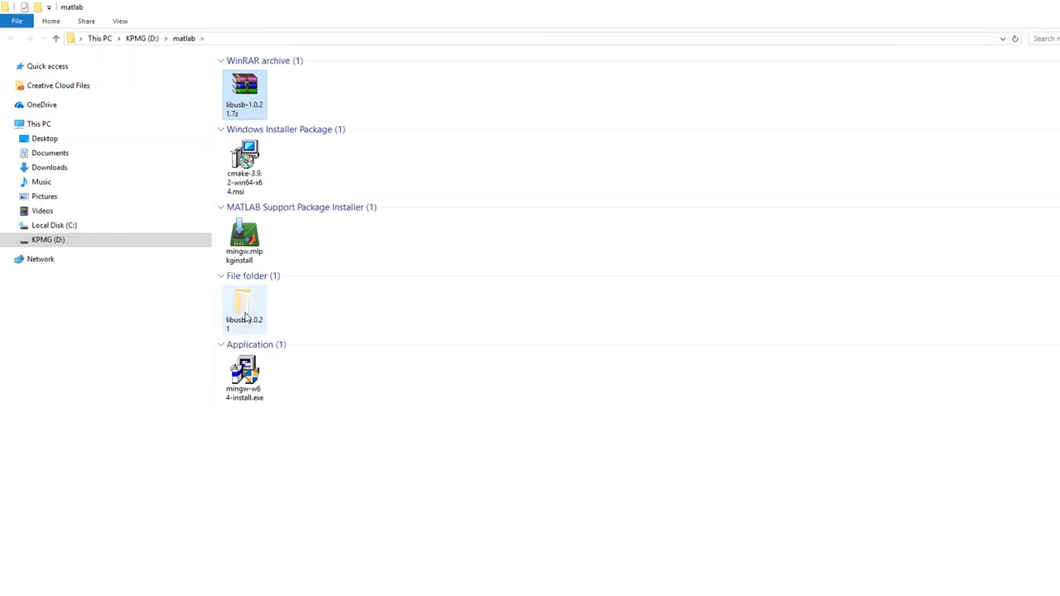
# Step: Rename the extracted libusb-1.0.21 folder to libusb
pyautogui.click(246, 299)
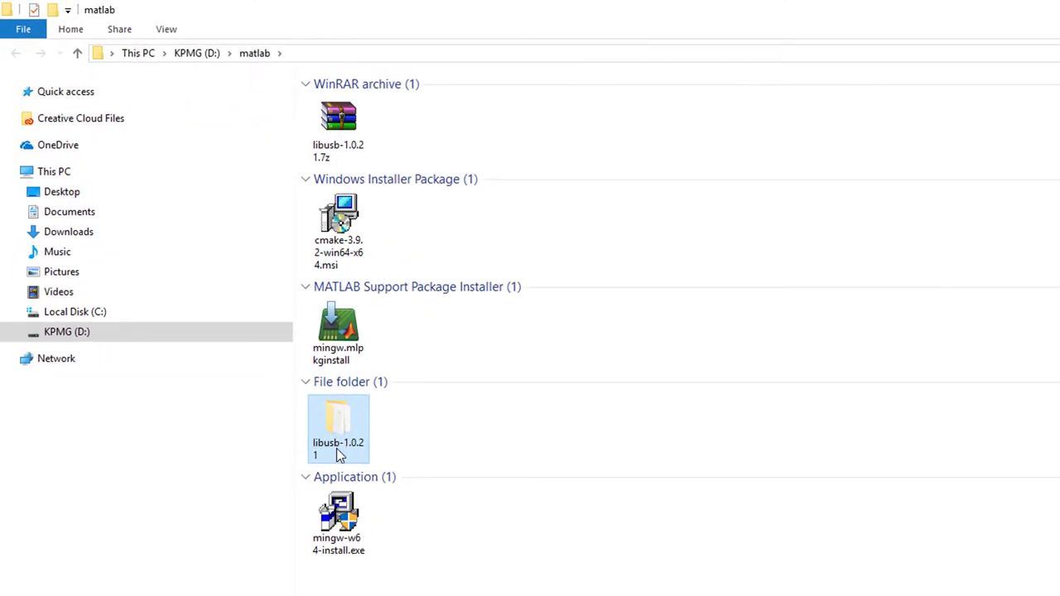
pyautogui.click(340, 447)
pyautogui.moveTo(337, 443); pyautogui.dragTo(381, 449)
pyautogui.press('BackSpace')
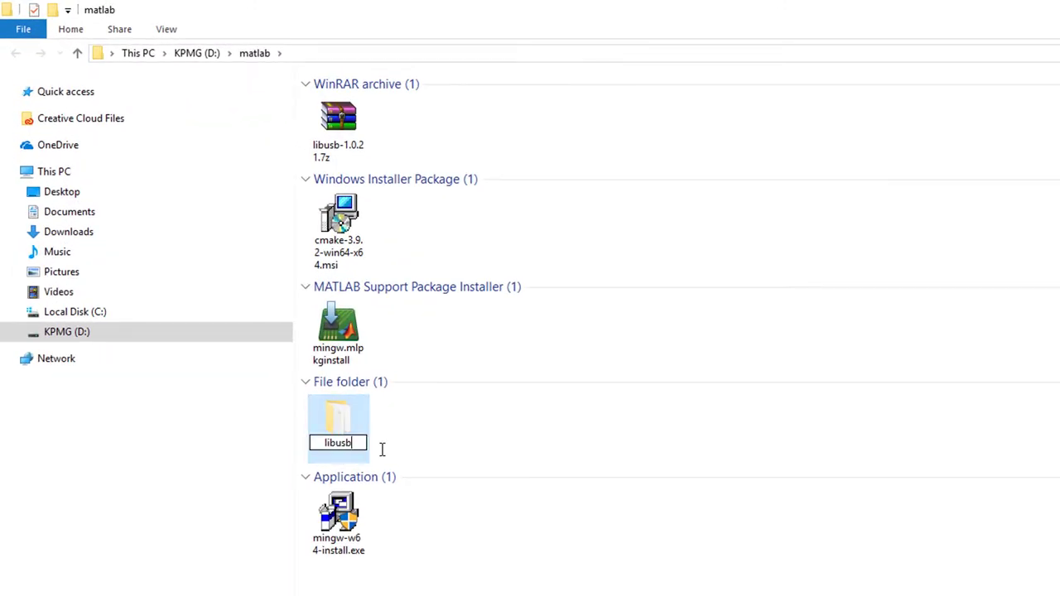
pyautogui.press('Return')
# Step: Examine the libusb folder's contents, checking the header file in include\libusb-1.0 and the static library in MinGW64\static
pyautogui.doubleClick(350, 426)
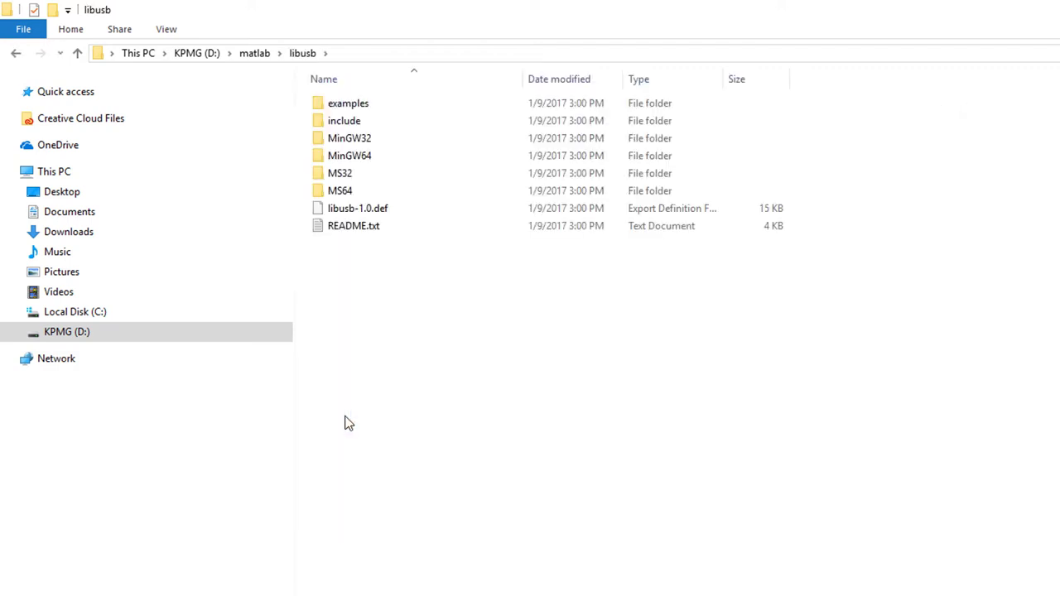
pyautogui.doubleClick(354, 123)
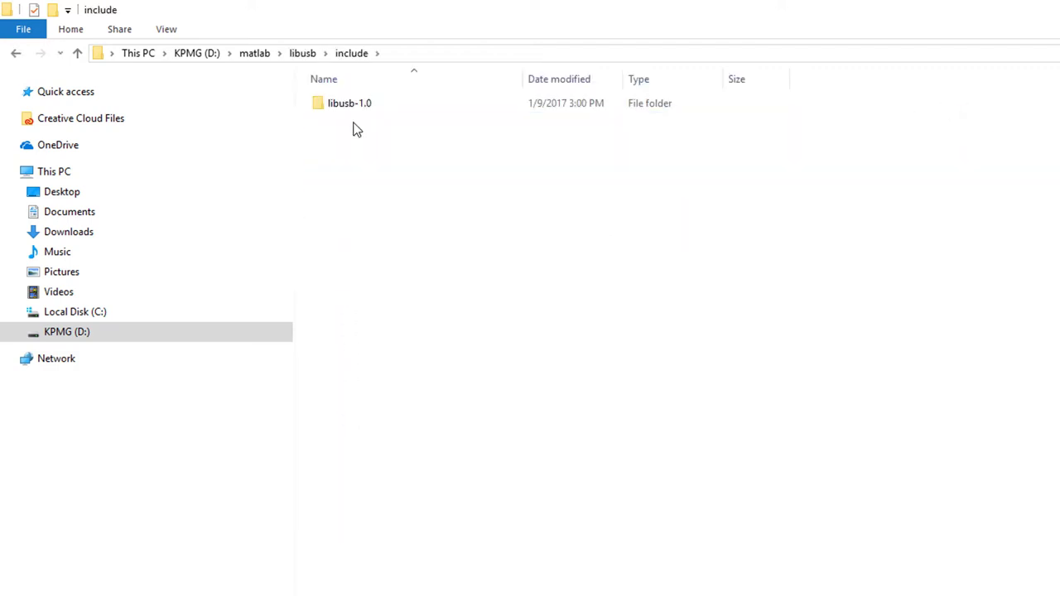
pyautogui.click(364, 108)
pyautogui.doubleClick(365, 108)
pyautogui.click(365, 108)
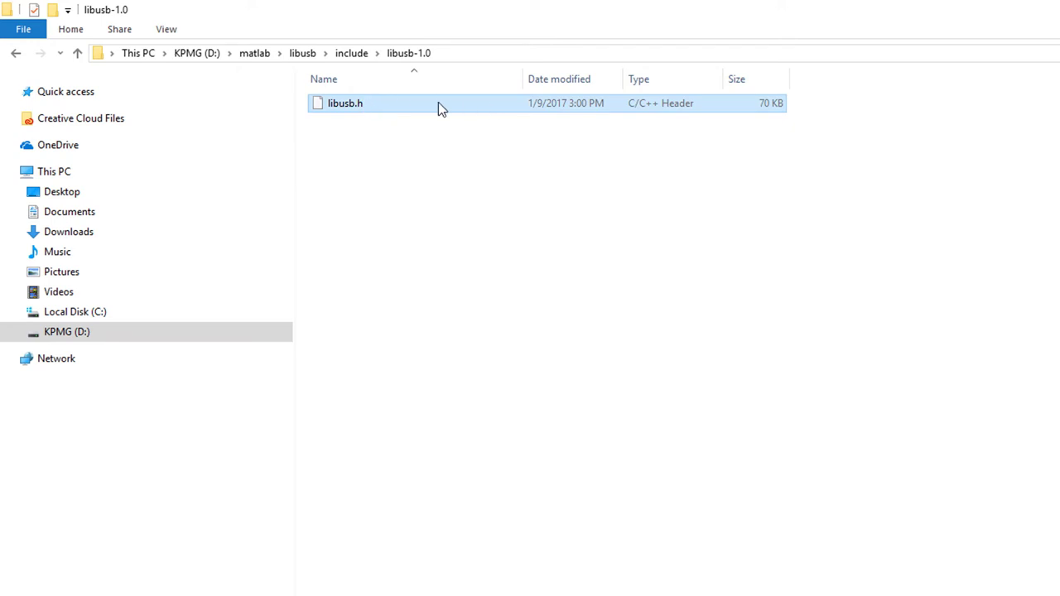
pyautogui.click(303, 54)
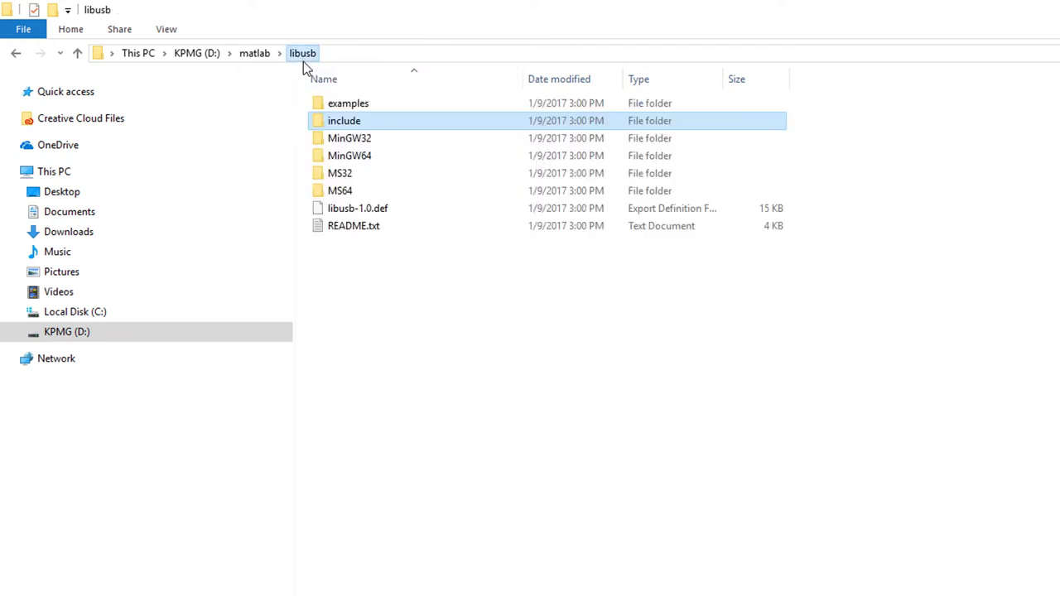
pyautogui.click(335, 159)
pyautogui.doubleClick(335, 159)
pyautogui.click(334, 121)
pyautogui.doubleClick(334, 121)
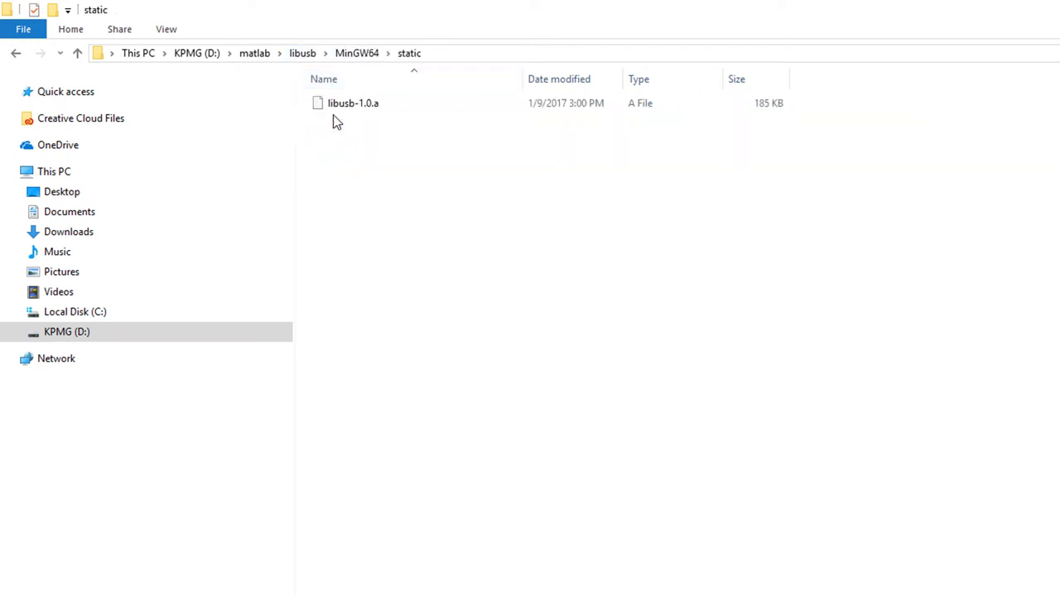
pyautogui.click(303, 53)
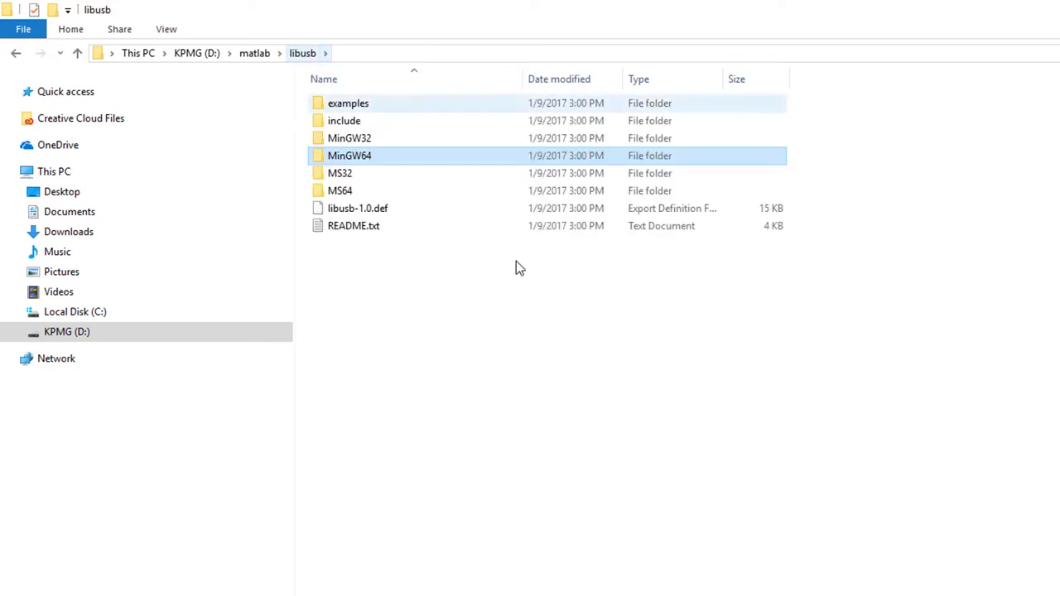
pyautogui.click(743, 484)
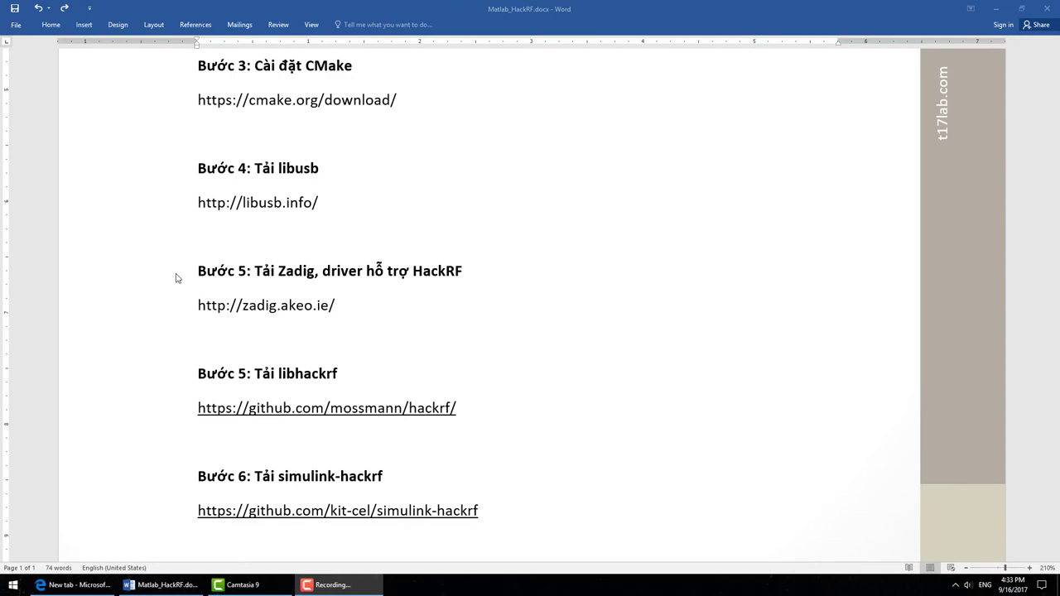
pyautogui.click(175, 278)
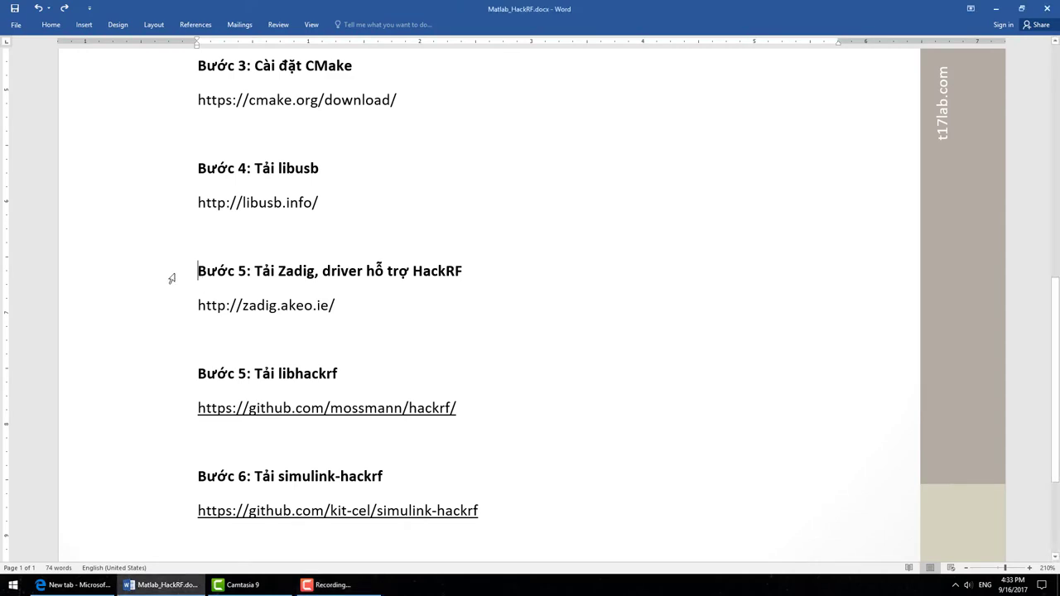
pyautogui.click(166, 279)
pyautogui.click(163, 306)
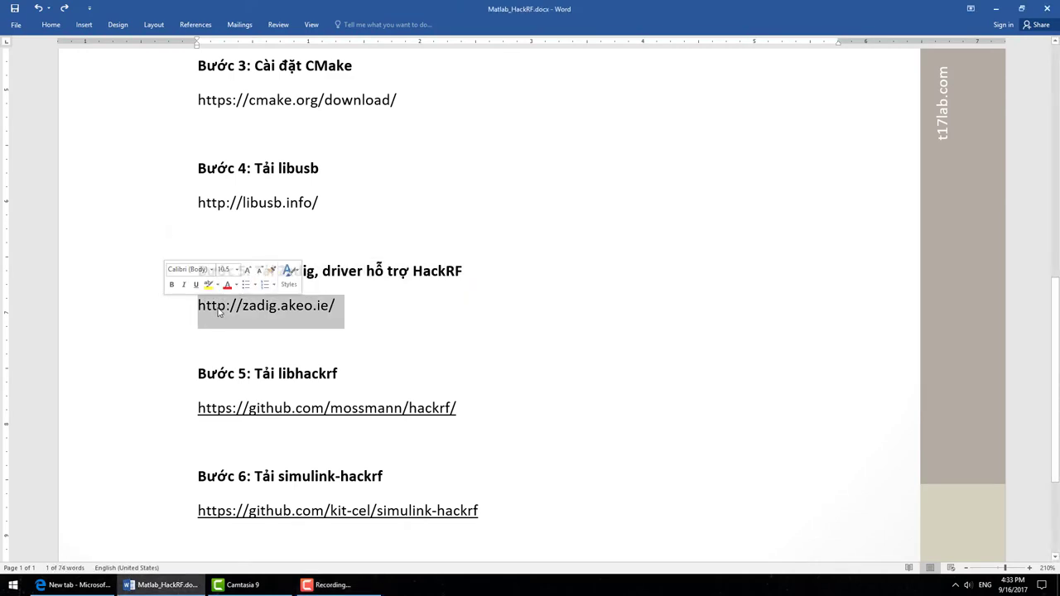
pyautogui.rightClick(222, 311)
pyautogui.click(230, 330)
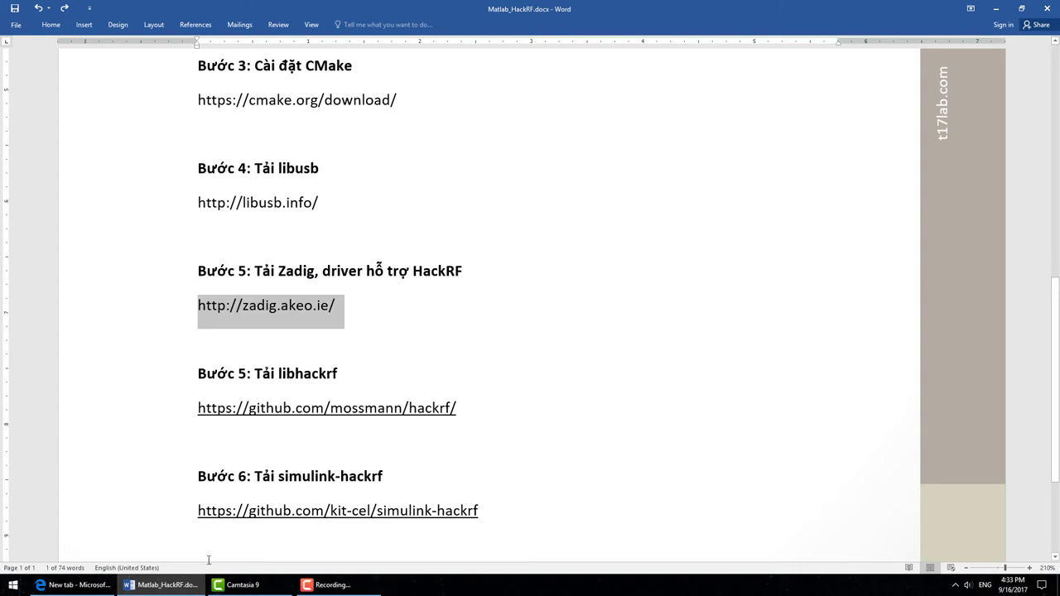
pyautogui.click(74, 585)
pyautogui.rightClick(144, 33)
pyautogui.click(162, 67)
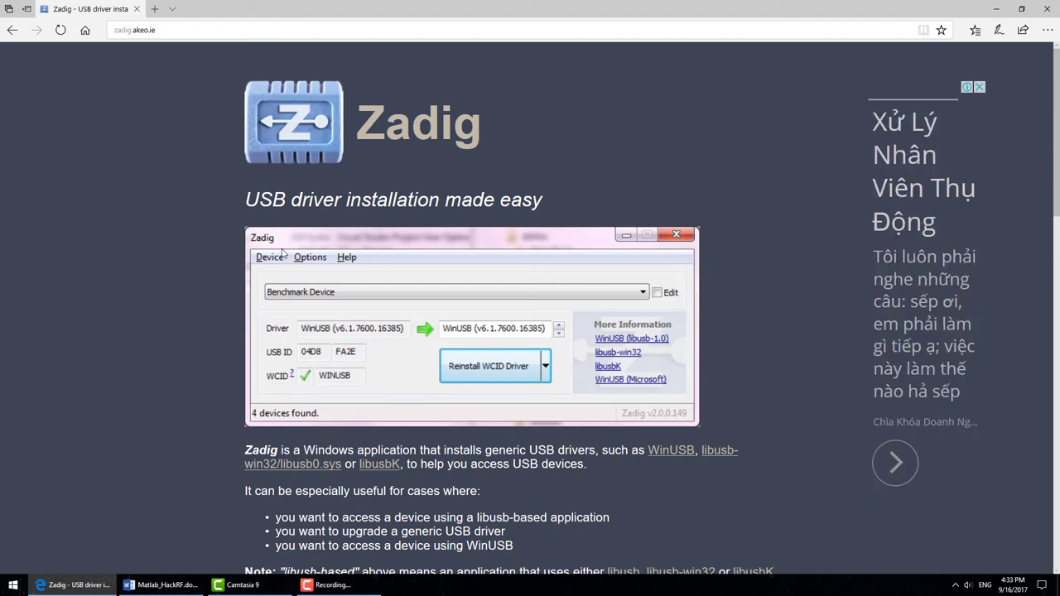
# Step: Download Zadig 2.3 and save zadig-2.3.exe in the matlab folder on drive D
pyautogui.scroll(-2, 282, 252)
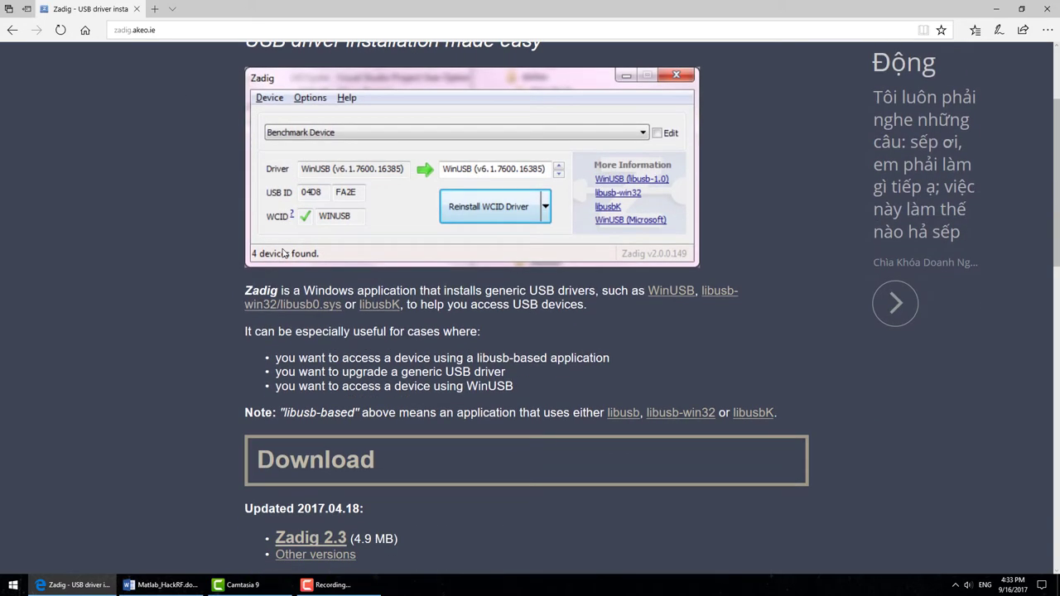
pyautogui.scroll(-1, 282, 253)
pyautogui.click(339, 456)
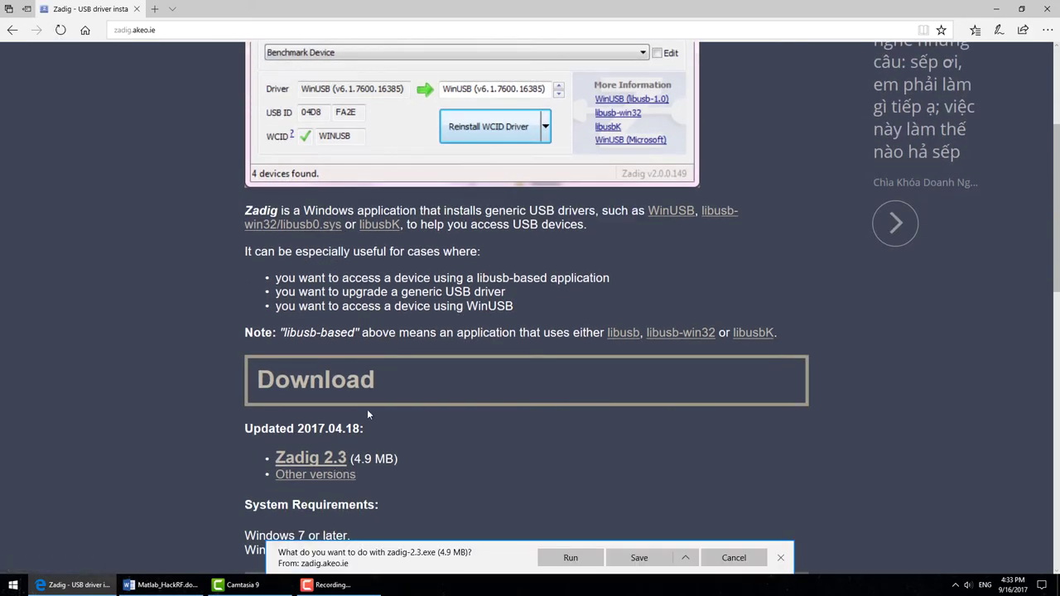
pyautogui.click(685, 557)
pyautogui.click(681, 539)
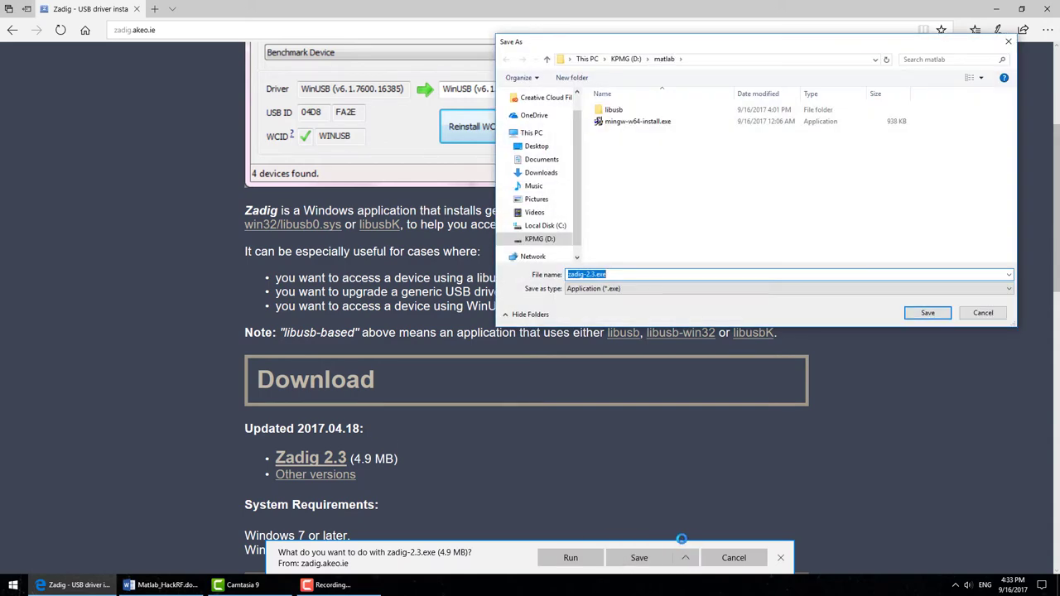
pyautogui.click(925, 313)
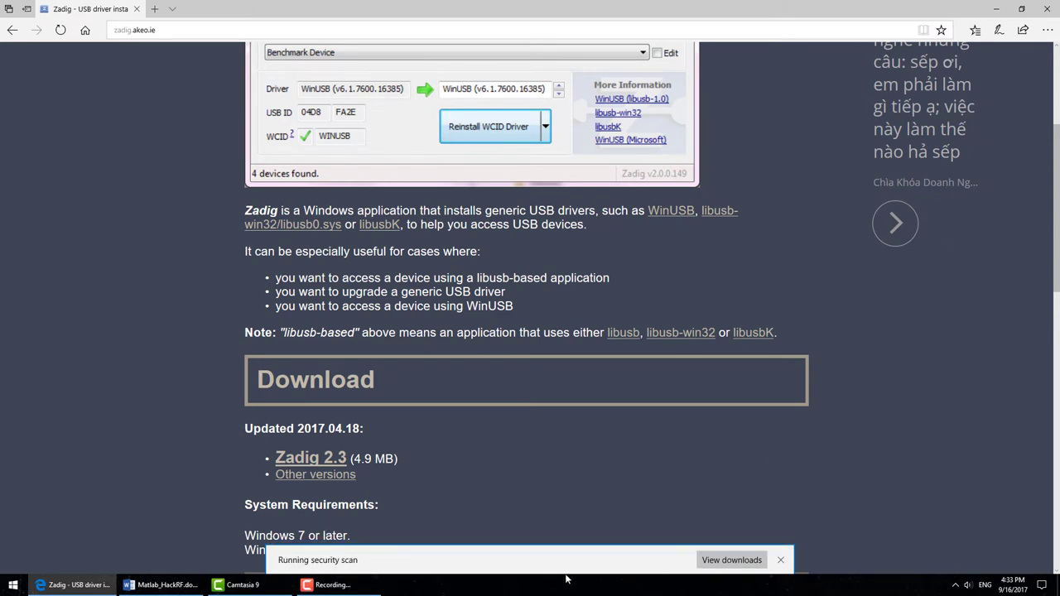
pyautogui.click(162, 584)
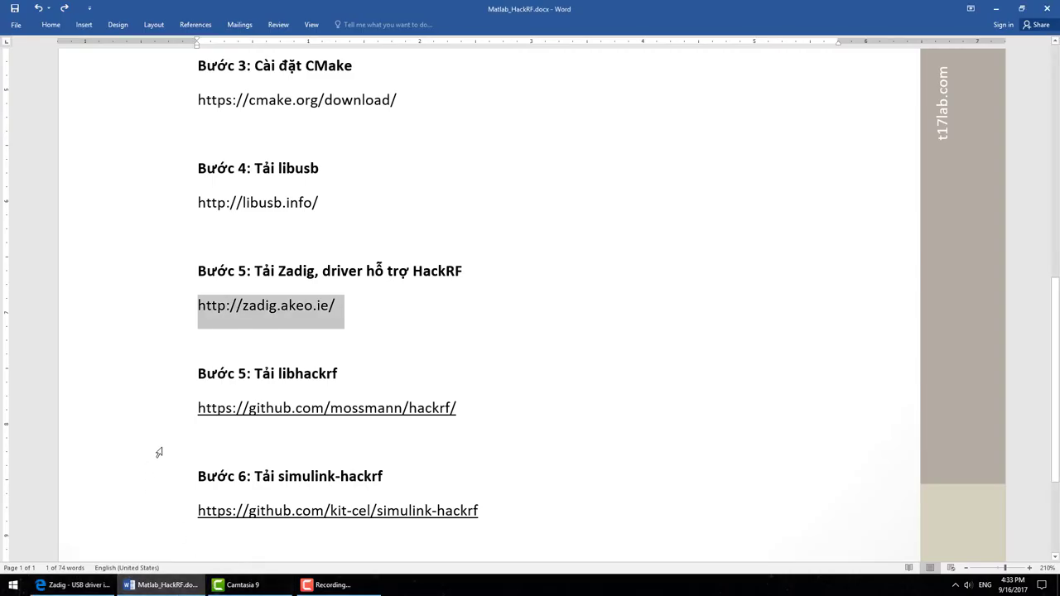
pyautogui.click(160, 378)
pyautogui.click(150, 408)
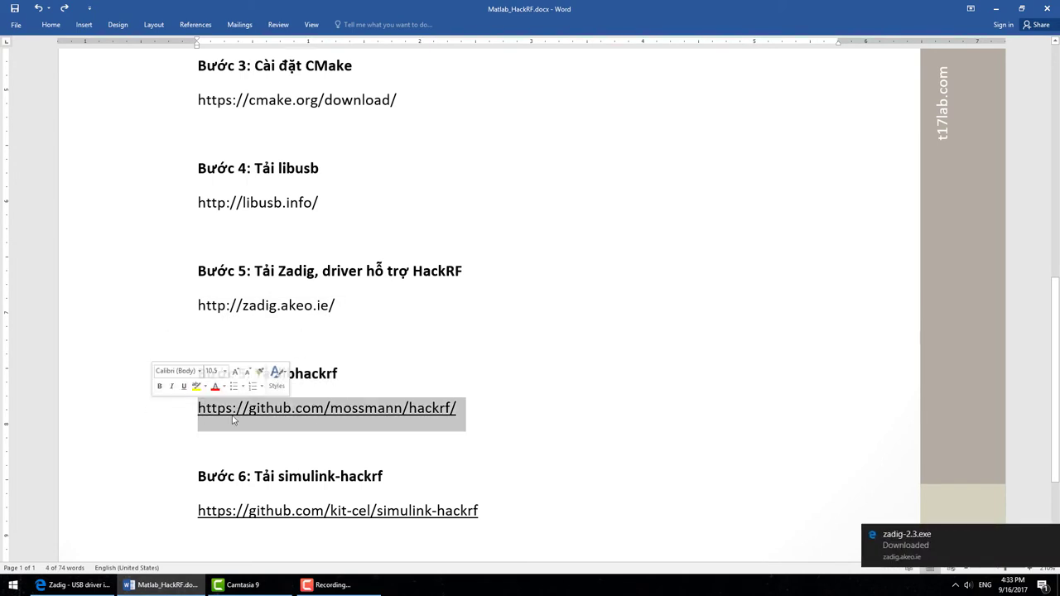
pyautogui.rightClick(321, 428)
pyautogui.click(360, 253)
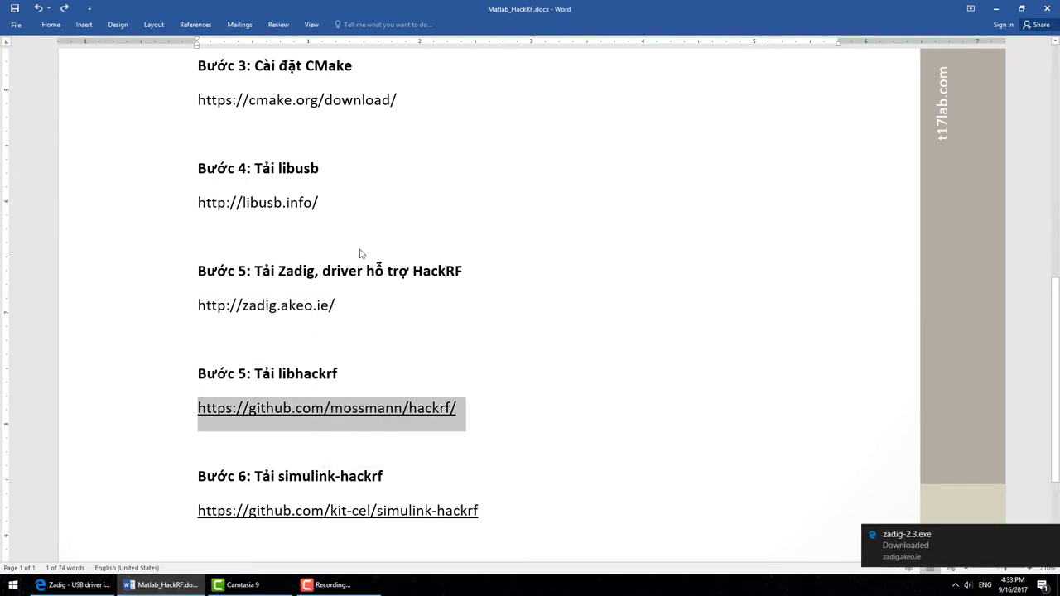
pyautogui.click(74, 584)
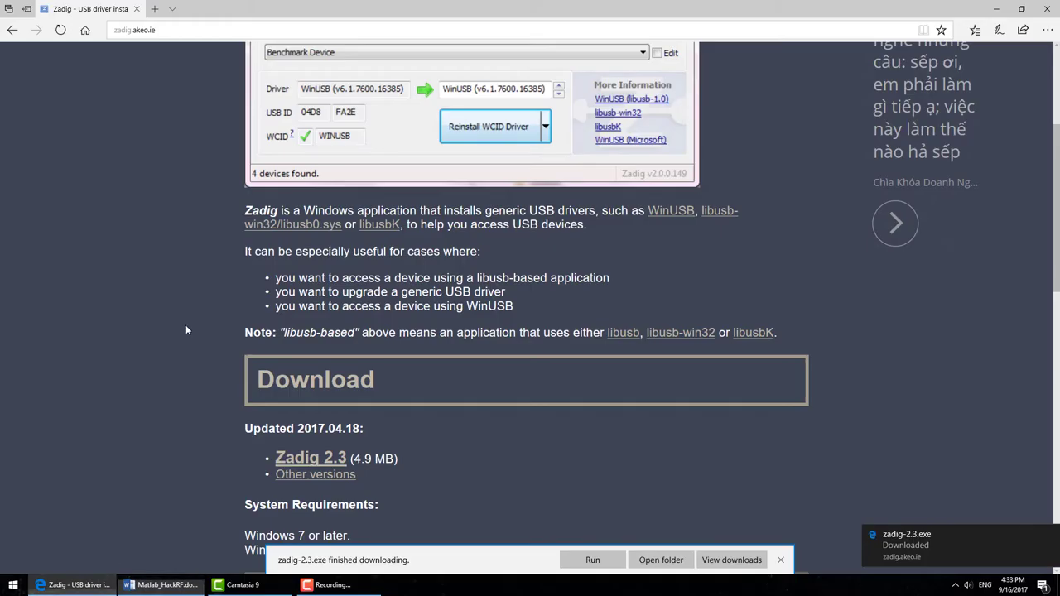
pyautogui.click(248, 30)
pyautogui.rightClick(217, 32)
pyautogui.click(248, 92)
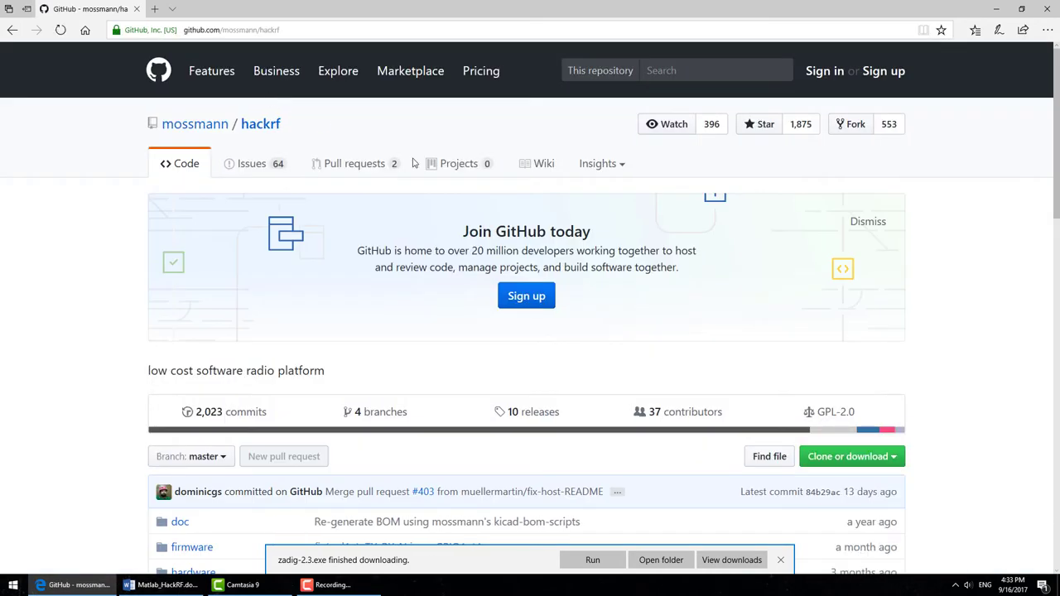
# Step: Download the hackrf repository as a ZIP and save hackrf-master.zip in the matlab folder on drive D
pyautogui.scroll(-3, 831, 420)
pyautogui.click(855, 218)
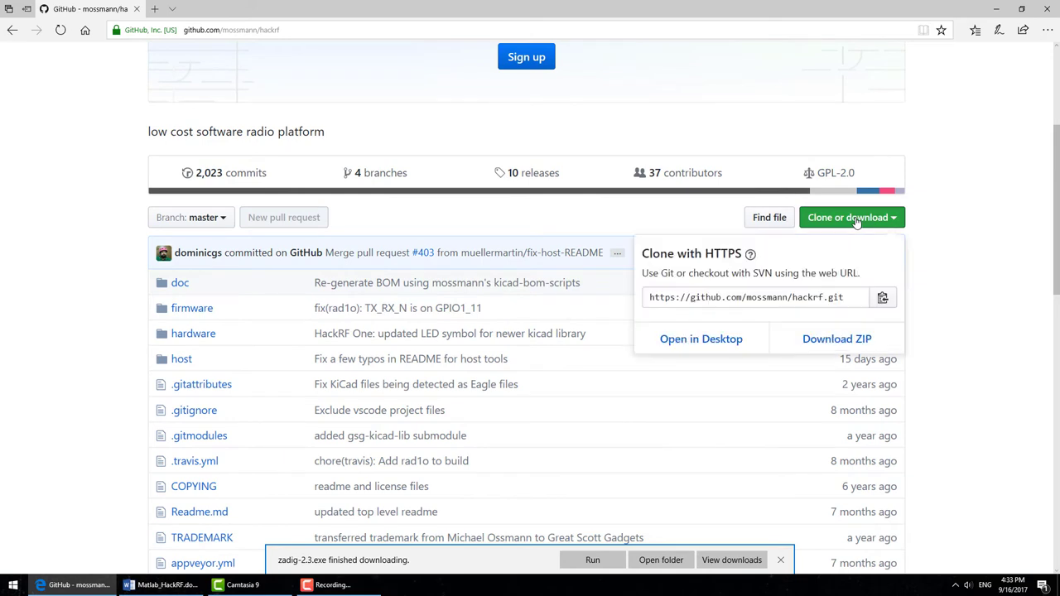
pyautogui.click(800, 338)
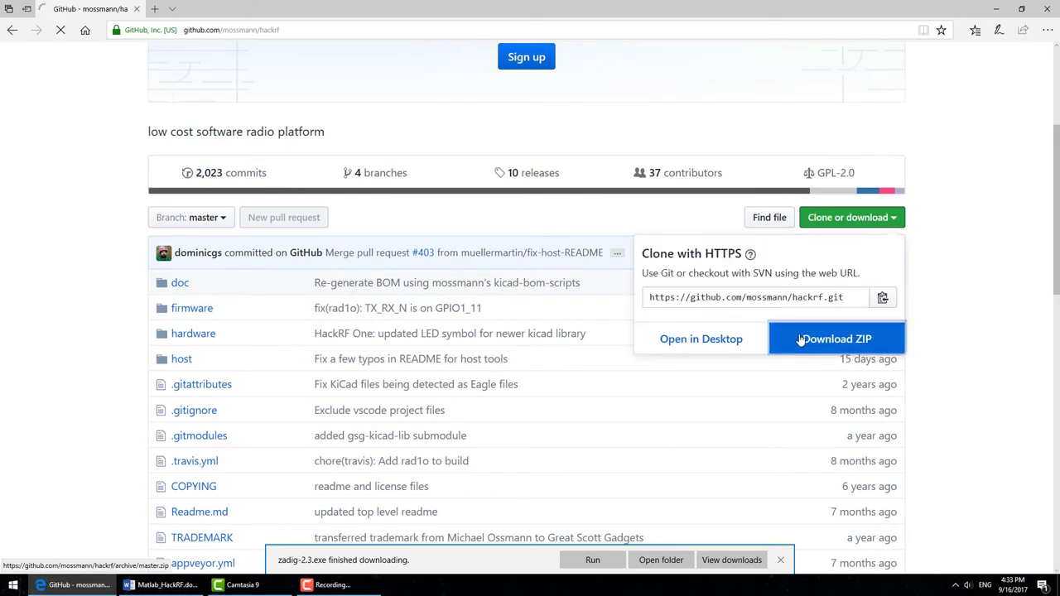
pyautogui.click(684, 553)
pyautogui.click(683, 542)
pyautogui.click(939, 318)
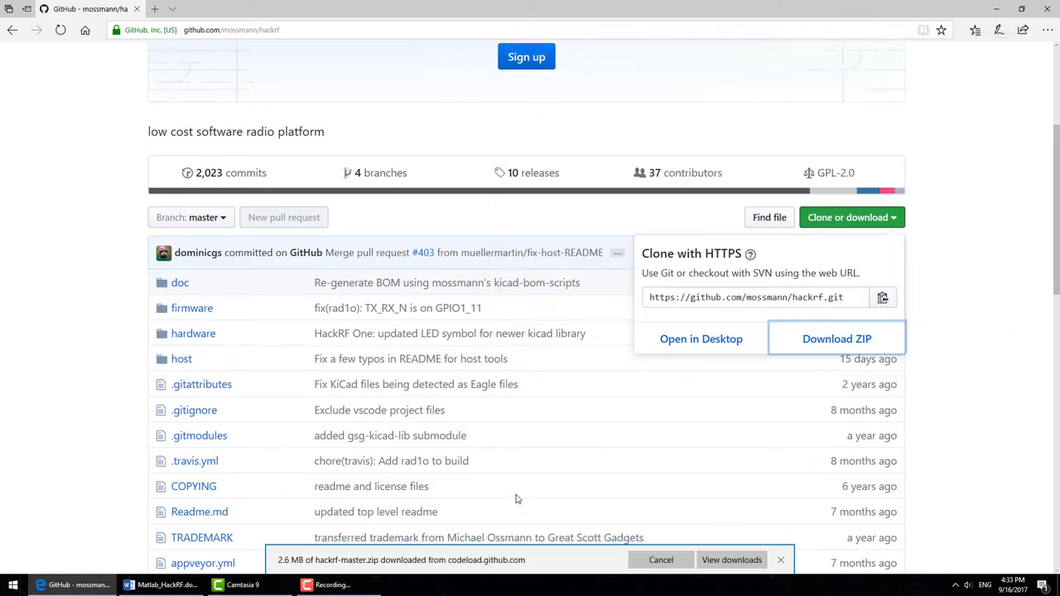
pyautogui.click(163, 585)
pyautogui.scroll(-3, 137, 366)
pyautogui.click(140, 408)
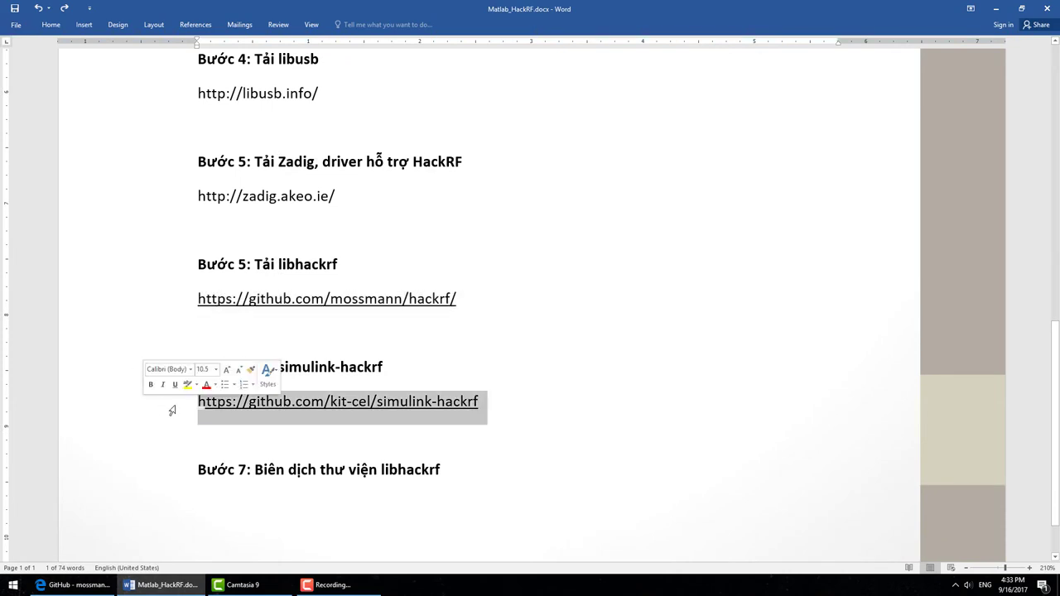
pyautogui.rightClick(256, 418)
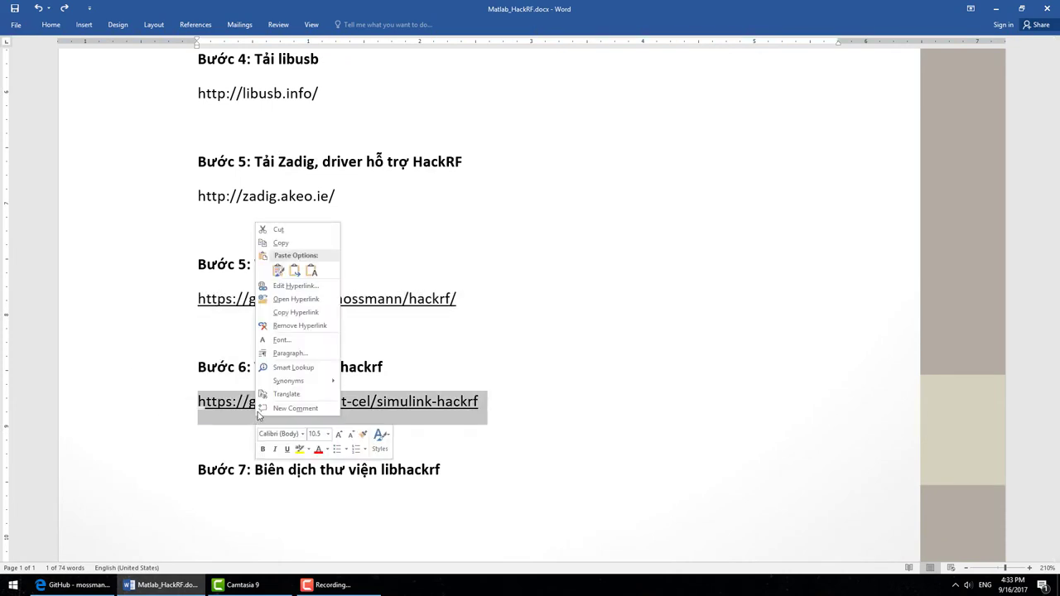
pyautogui.click(281, 243)
pyautogui.click(184, 593)
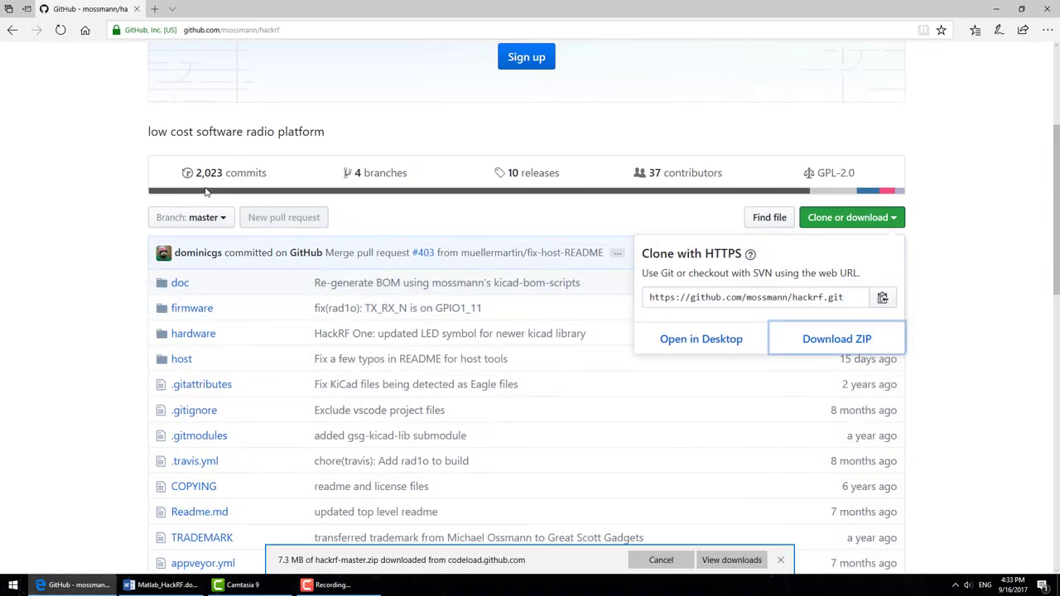
pyautogui.click(251, 32)
pyautogui.rightClick(221, 33)
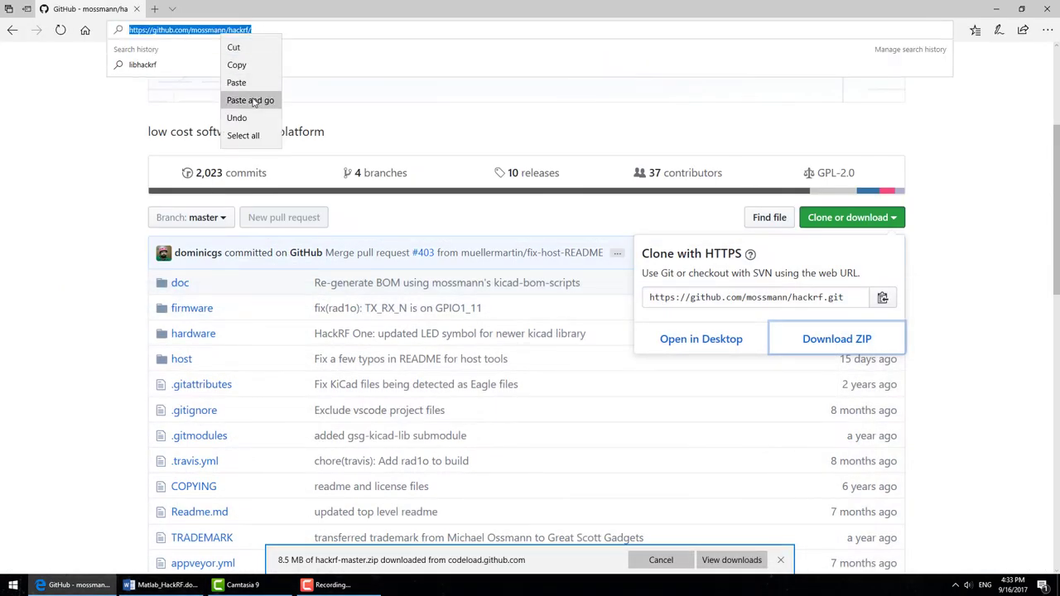
pyautogui.click(248, 99)
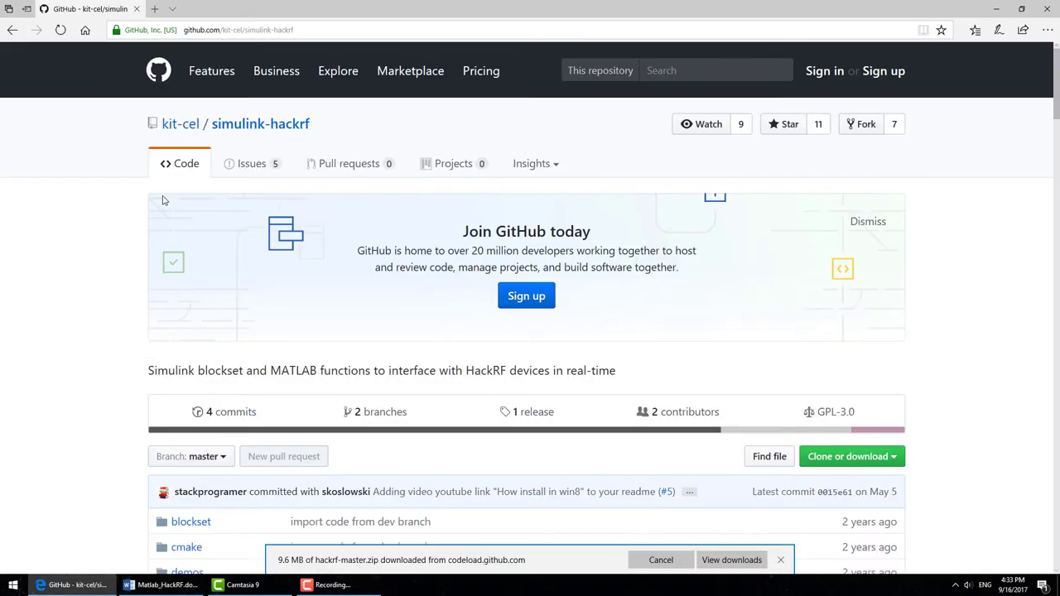
# Step: Download the simulink-hackrf repository as simulink-hackrf-master.zip into the matlab folder on drive D and show the browser's downloads list
pyautogui.click(861, 458)
pyautogui.scroll(-2, 843, 509)
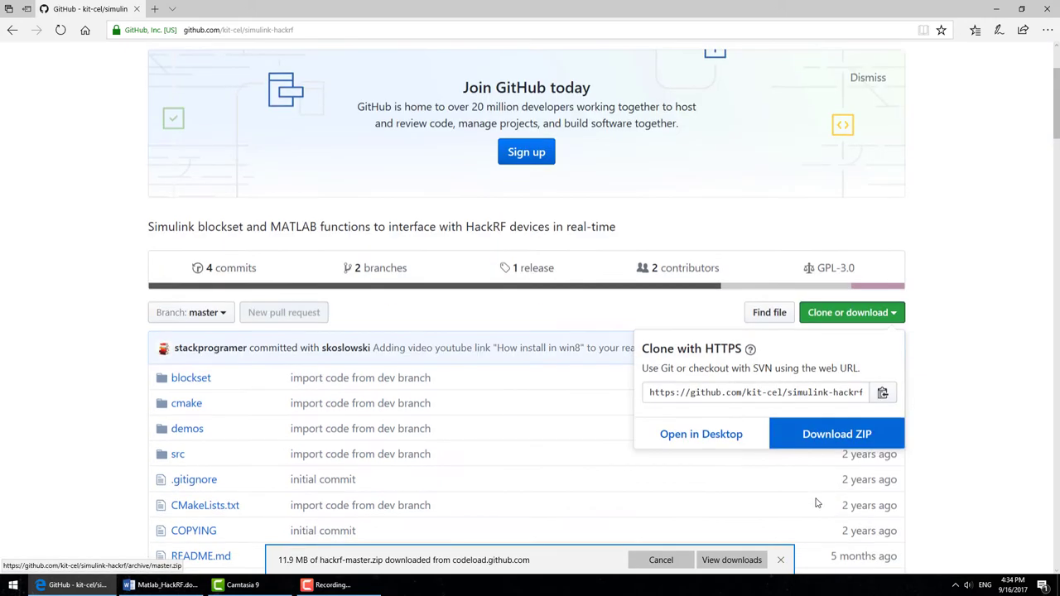
pyautogui.click(865, 437)
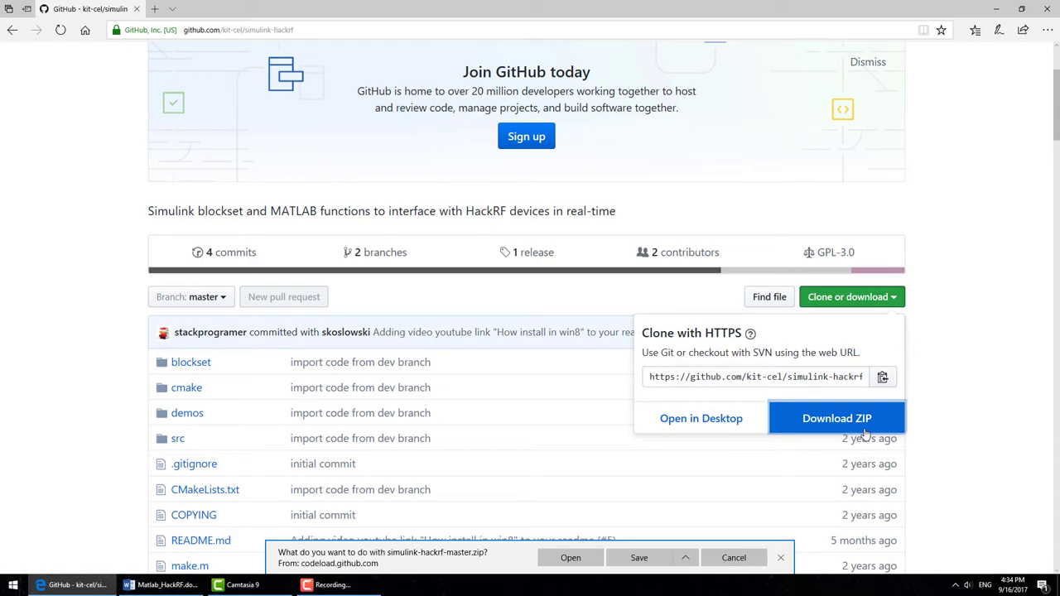
pyautogui.click(684, 558)
pyautogui.click(645, 539)
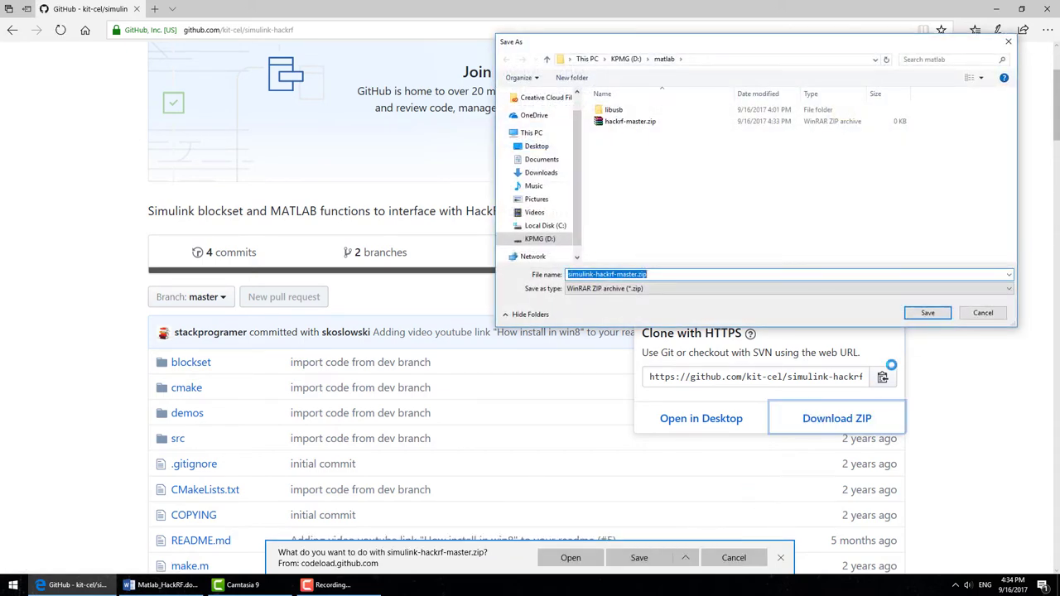
pyautogui.click(934, 314)
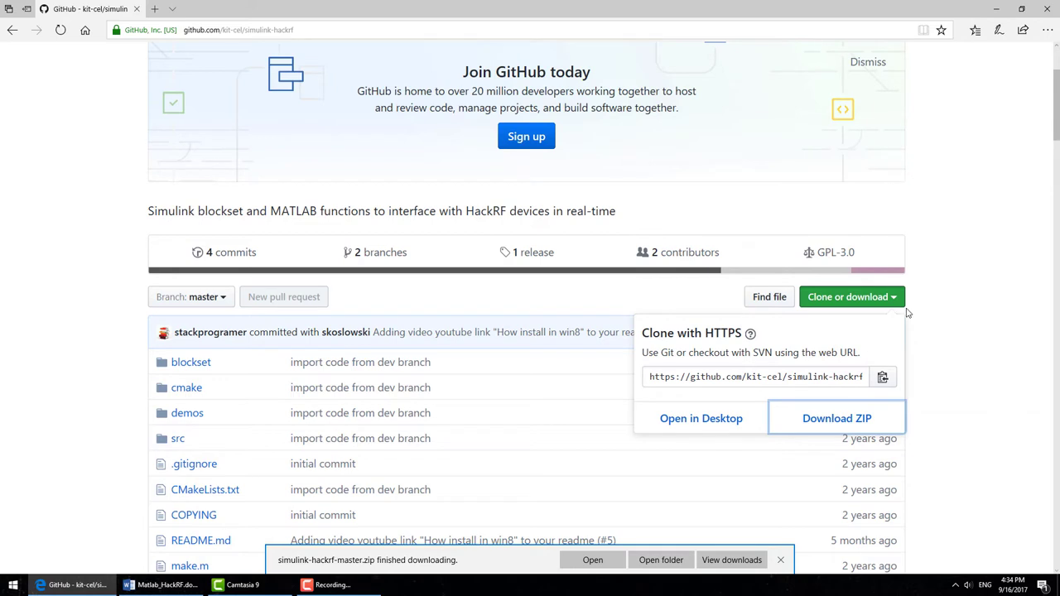
pyautogui.click(731, 560)
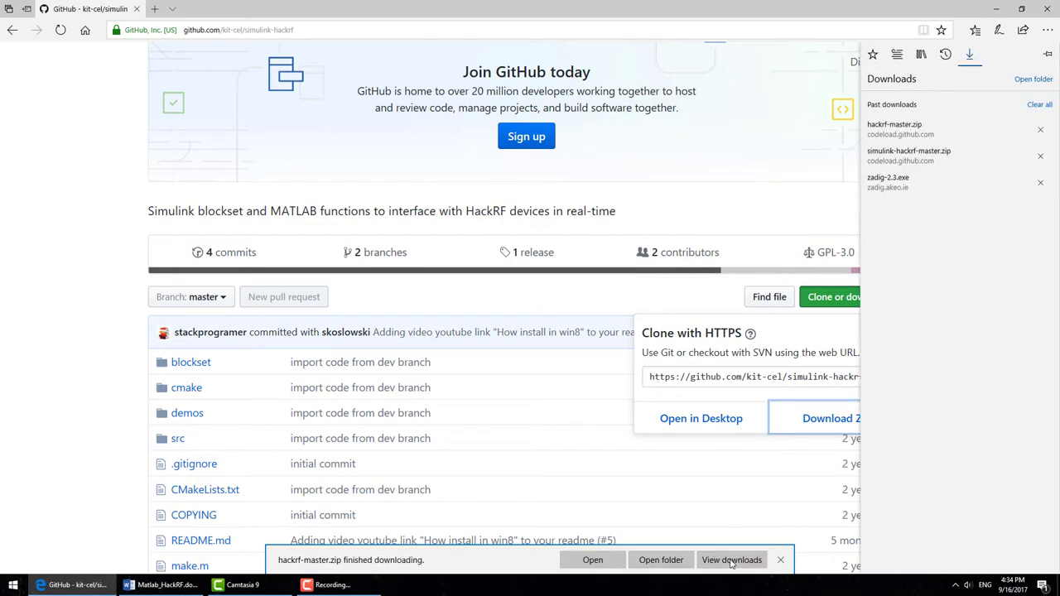
# Step: Open the download folder of hackrf-master.zip and extract the archive directly into the matlab folder
pyautogui.click(629, 550)
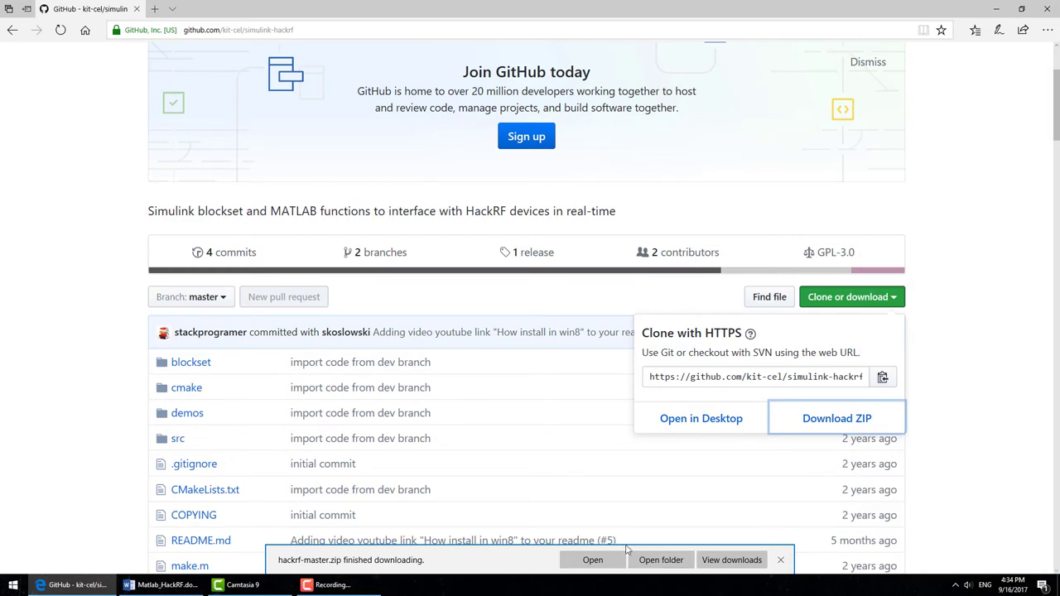
pyautogui.click(660, 560)
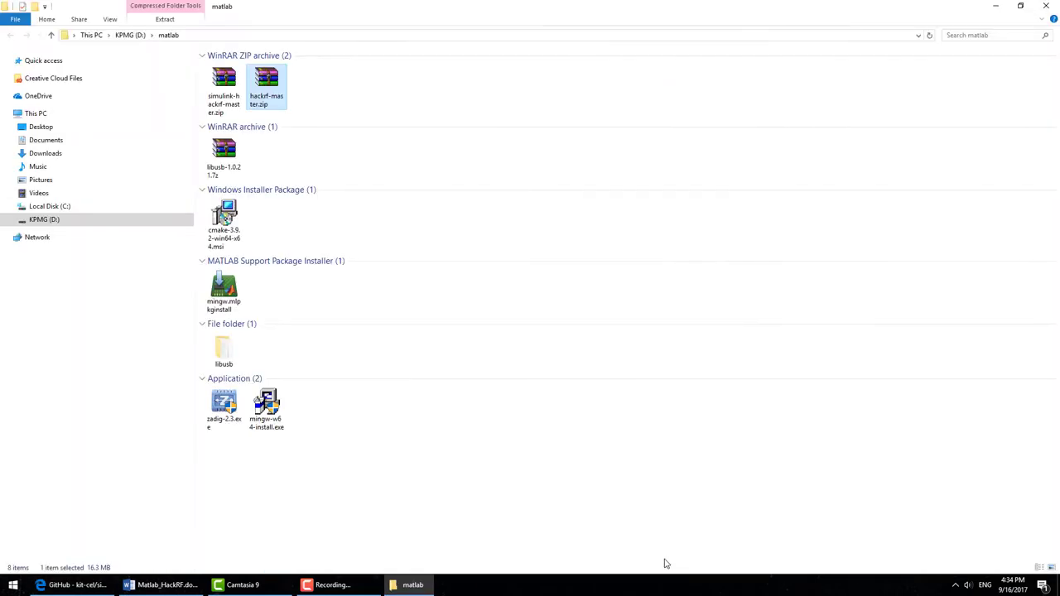
pyautogui.rightClick(279, 101)
pyautogui.click(299, 104)
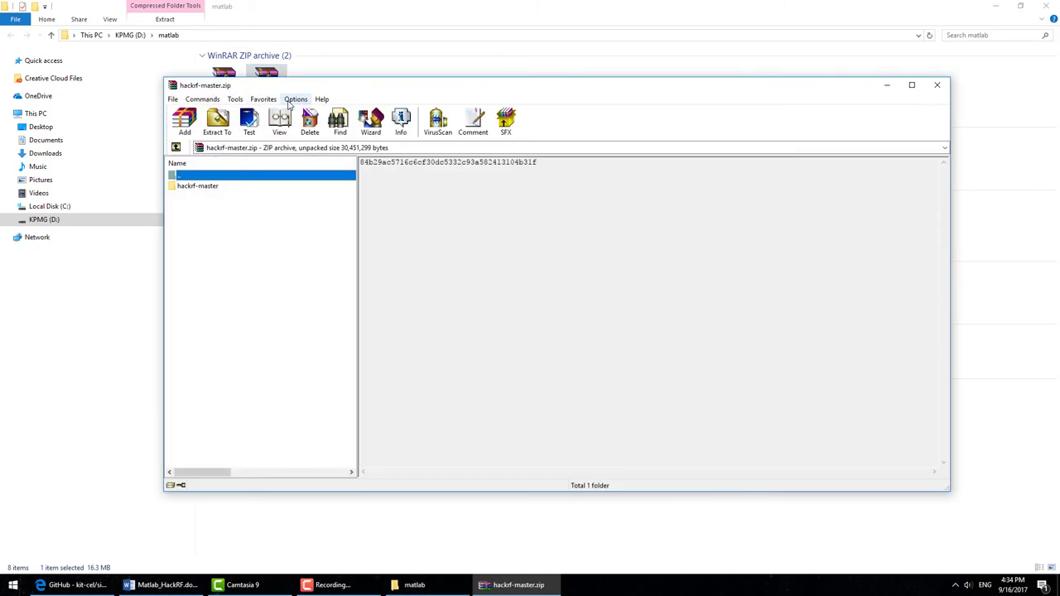
pyautogui.click(937, 85)
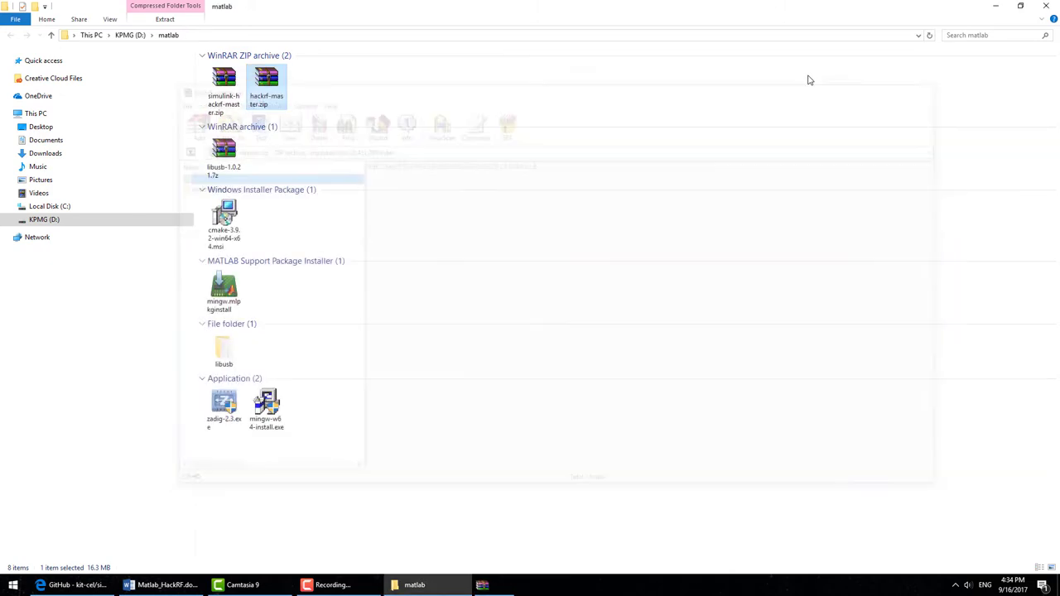
pyautogui.rightClick(284, 89)
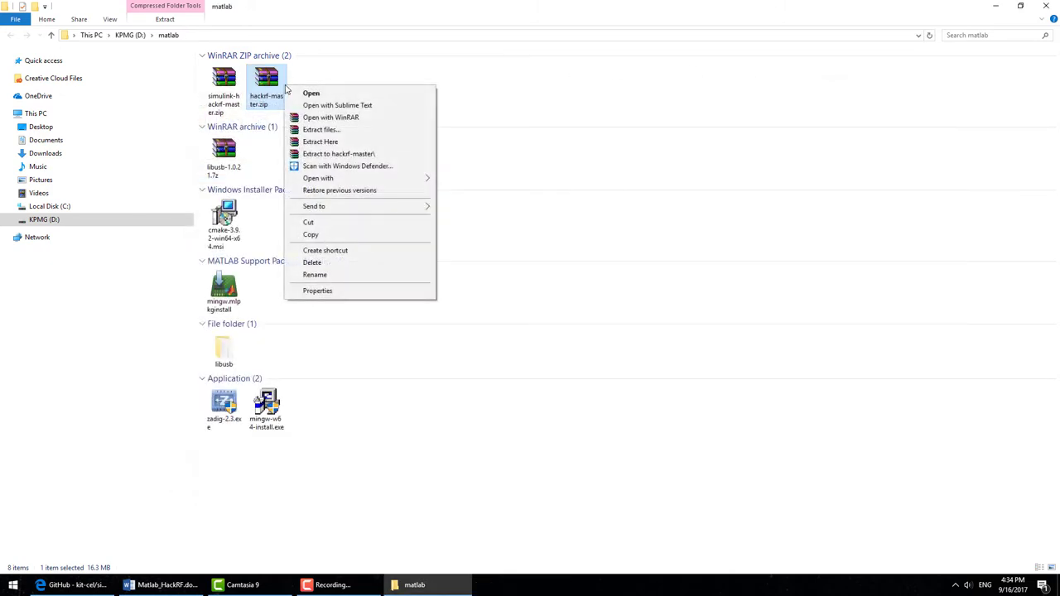
pyautogui.click(306, 143)
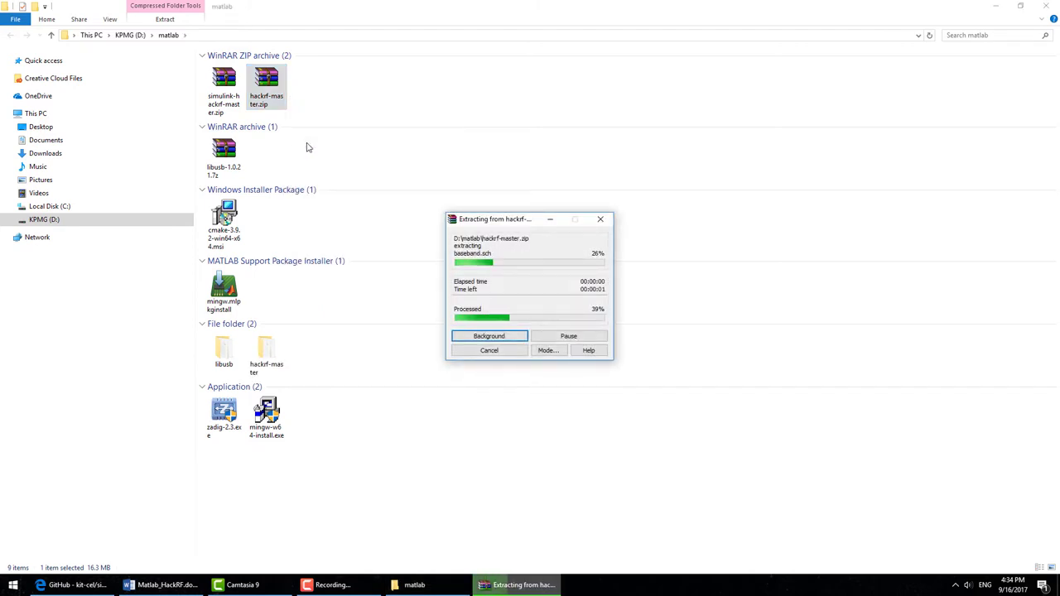
# Step: Extract simulink-hackrf-master.zip directly into the matlab folder
pyautogui.doubleClick(224, 84)
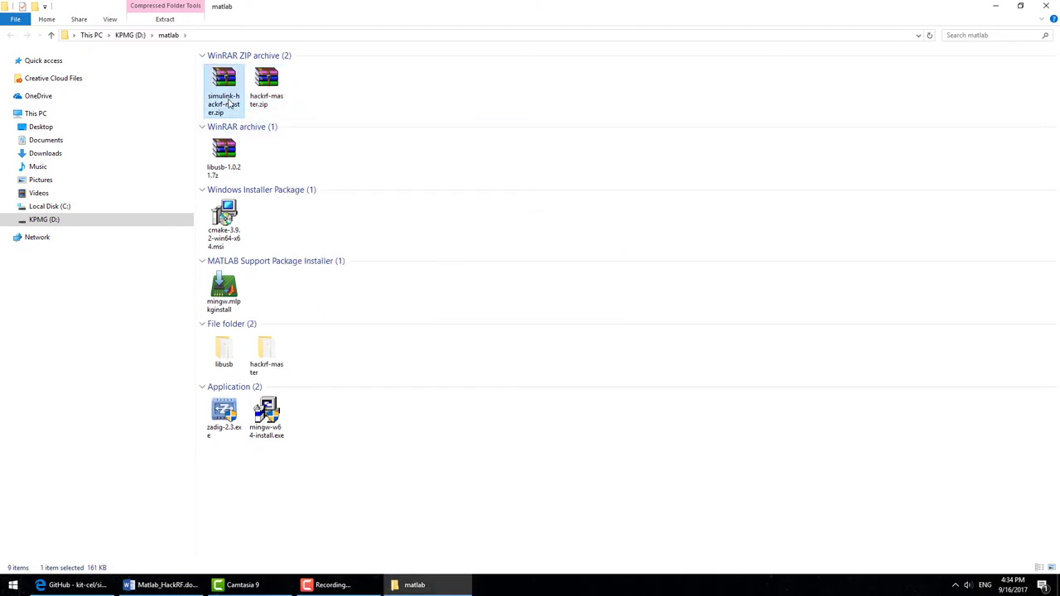
pyautogui.click(936, 84)
pyautogui.rightClick(222, 103)
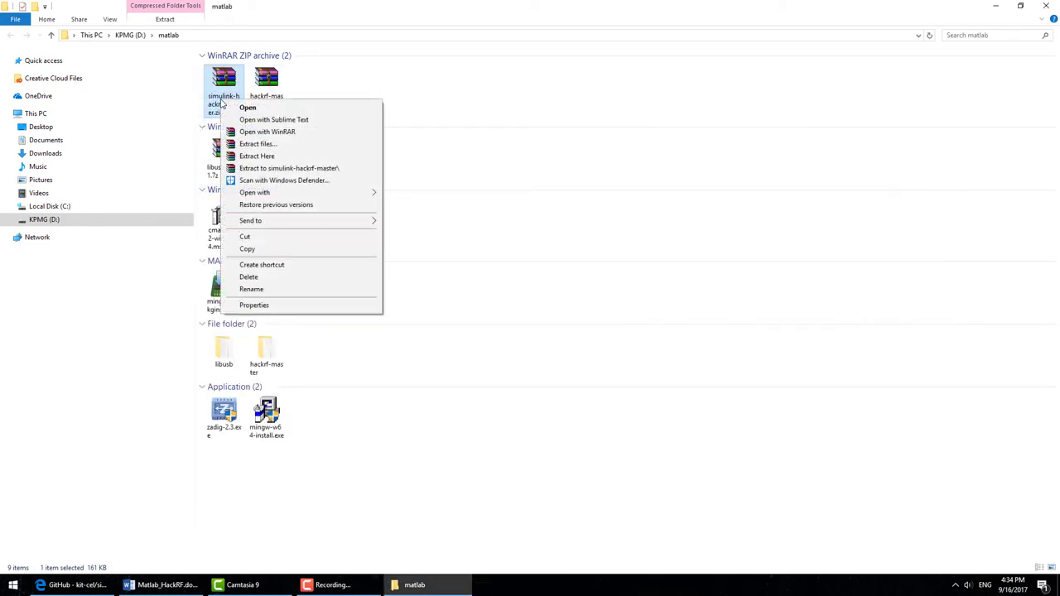
pyautogui.click(256, 156)
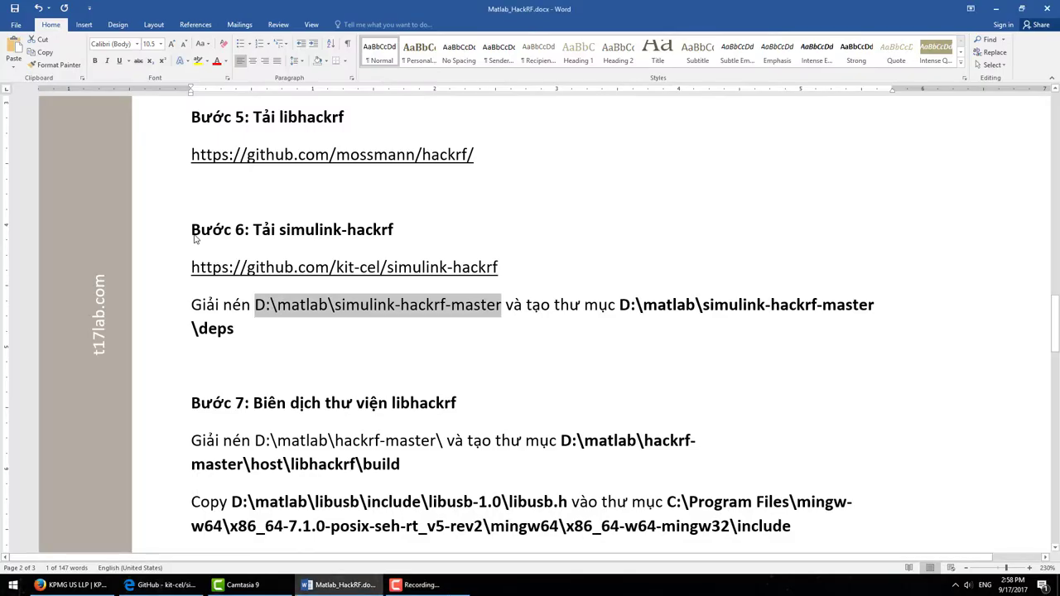
# Step: Copy the path D:\matlab\simulink-hackrf-master from section 6 of the Word document and open that folder in File Explorer
pyautogui.click(195, 239)
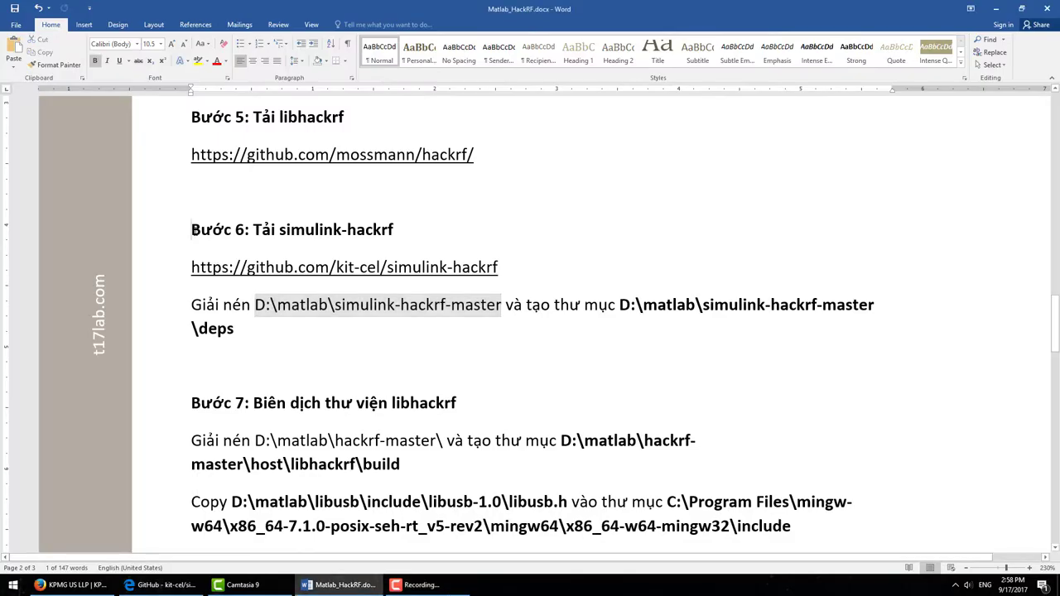
pyautogui.click(161, 243)
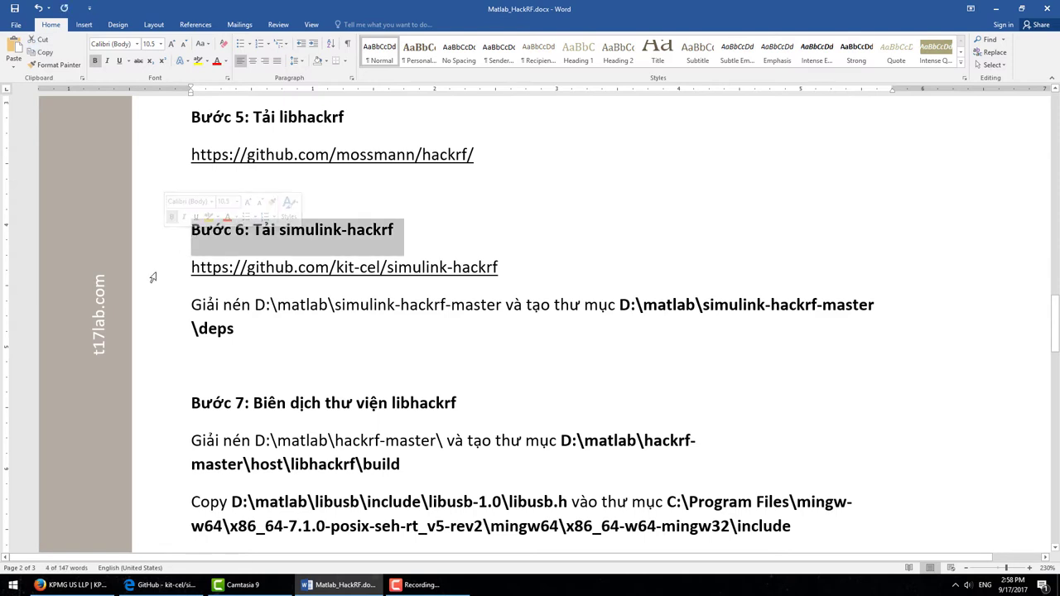
pyautogui.doubleClick(151, 325)
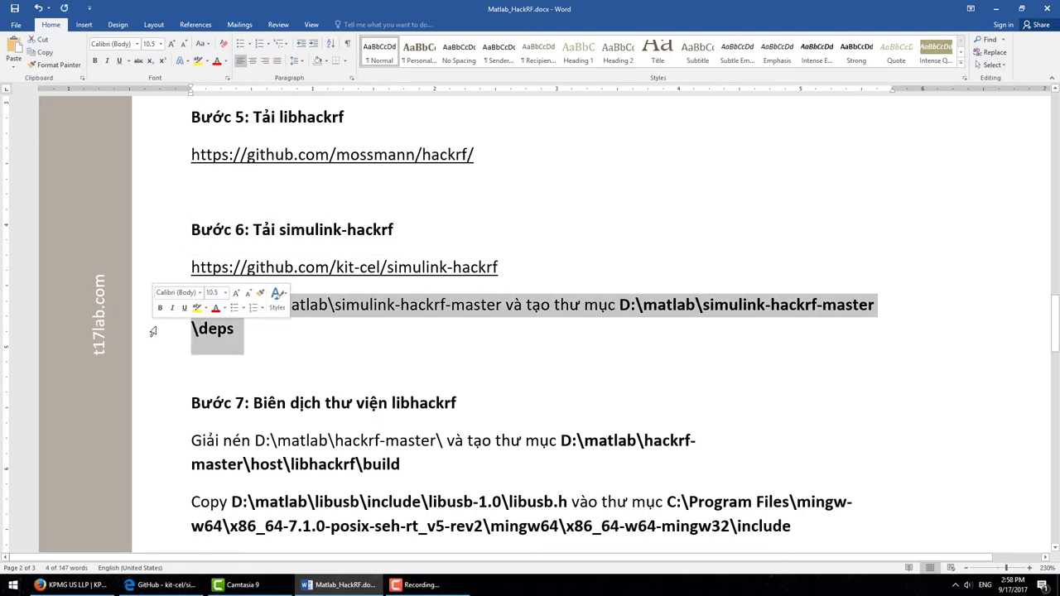
pyautogui.click(236, 336)
pyautogui.moveTo(257, 305); pyautogui.dragTo(494, 316)
pyautogui.hotkey('alt', 'r')
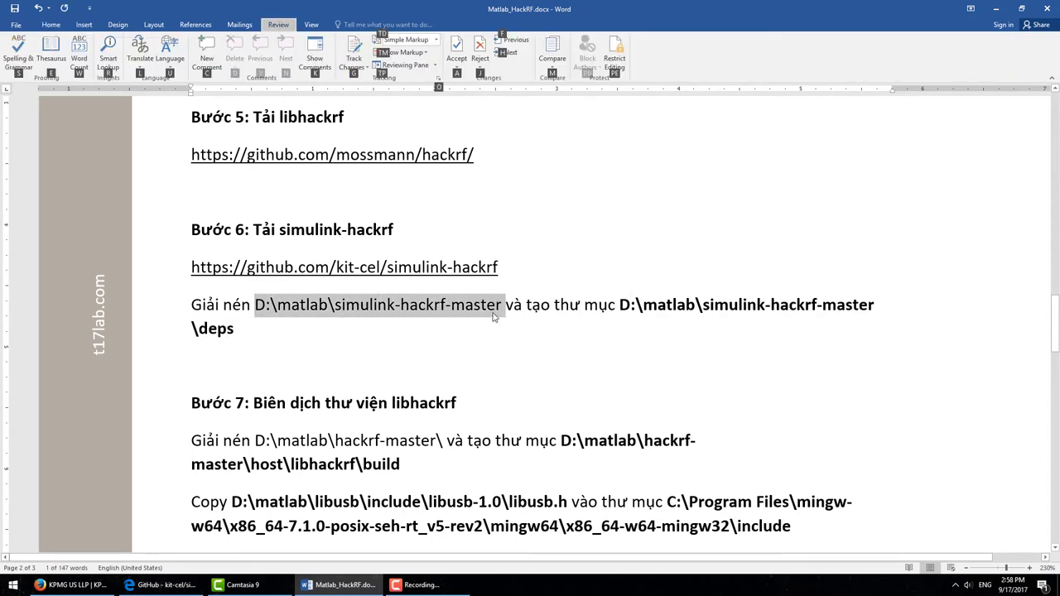
pyautogui.press('super+r')
pyautogui.hotkey('ctrl', 'v')
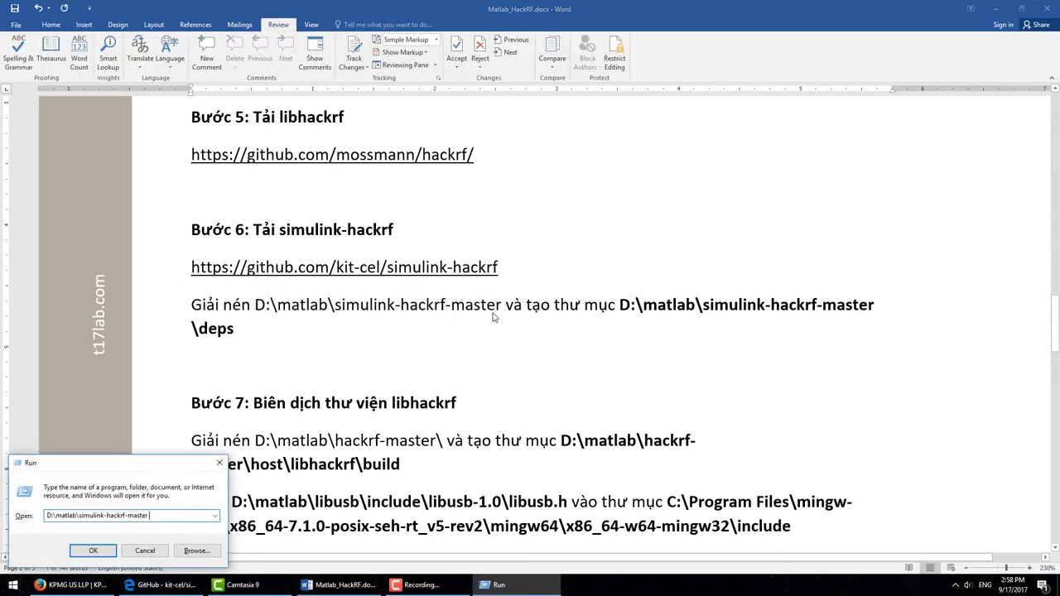
pyautogui.press('Return')
# Step: Create a new folder named deps inside simulink-hackrf-master
pyautogui.rightClick(373, 262)
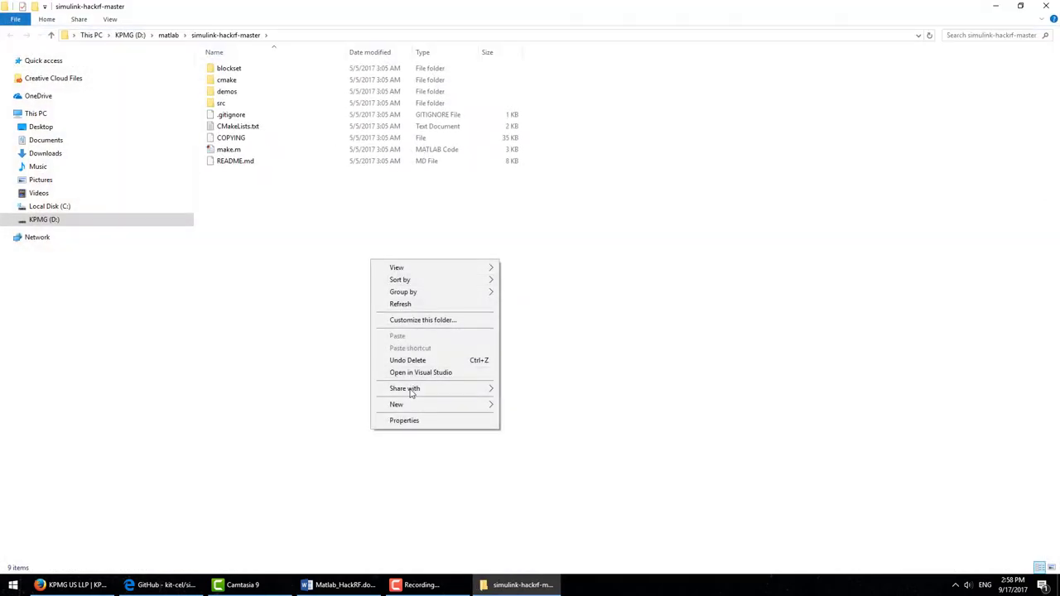
pyautogui.moveTo(405, 404)
pyautogui.click(549, 407)
pyautogui.write('deps')
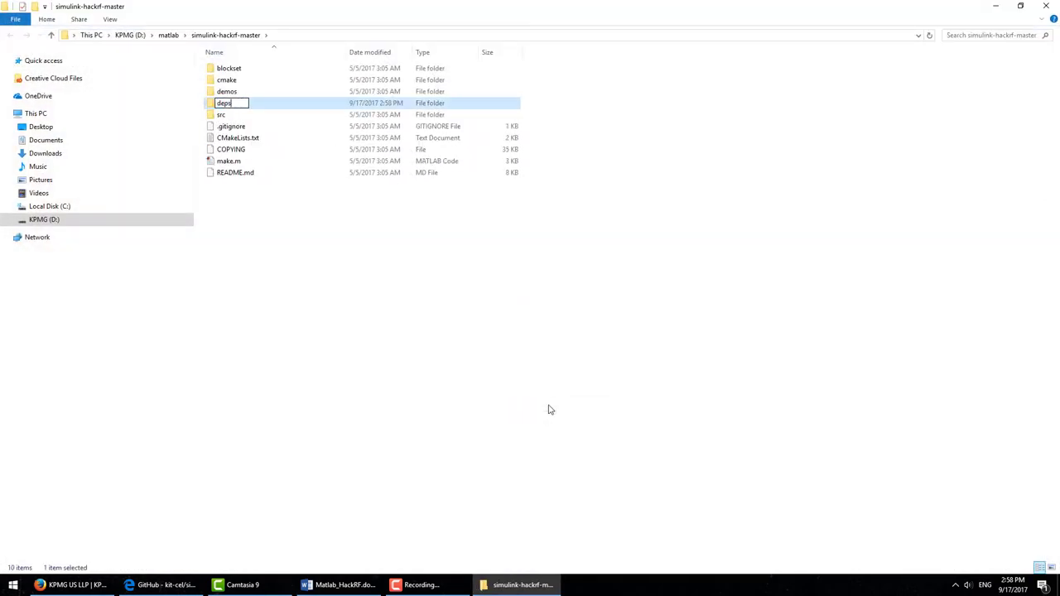
pyautogui.press('Return')
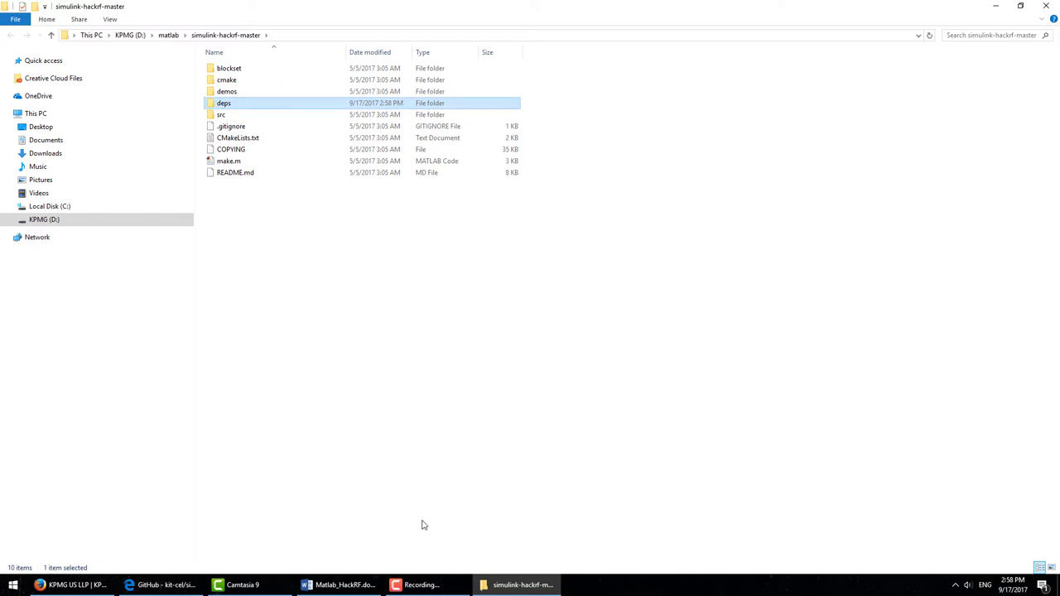
# Step: Copy the path D:\matlab\hackrf-master\ from section 7 of the Word document and open that folder in File Explorer
pyautogui.click(361, 586)
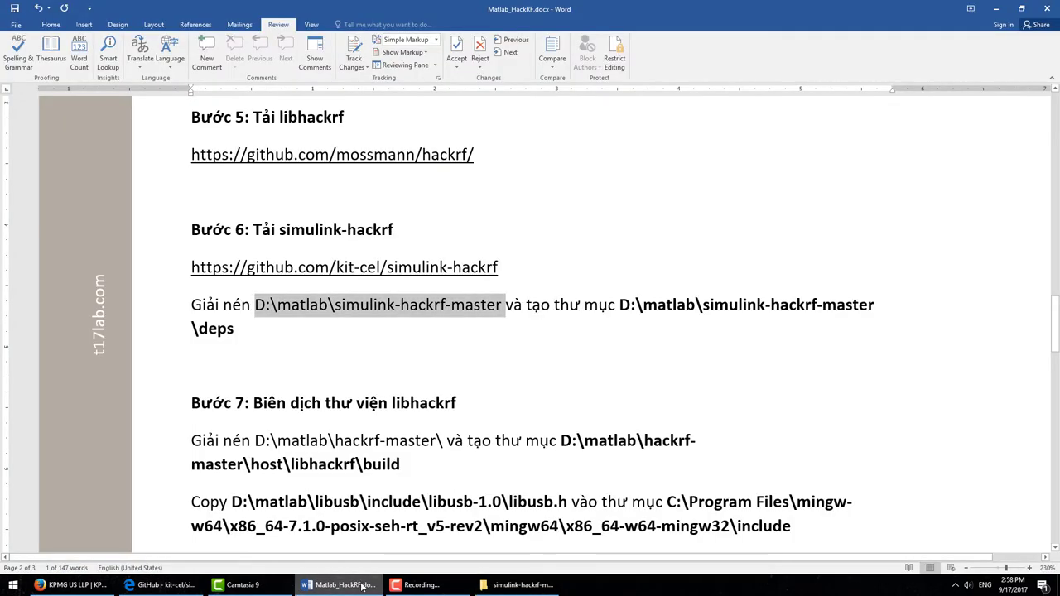
pyautogui.click(163, 411)
pyautogui.scroll(-2, 166, 405)
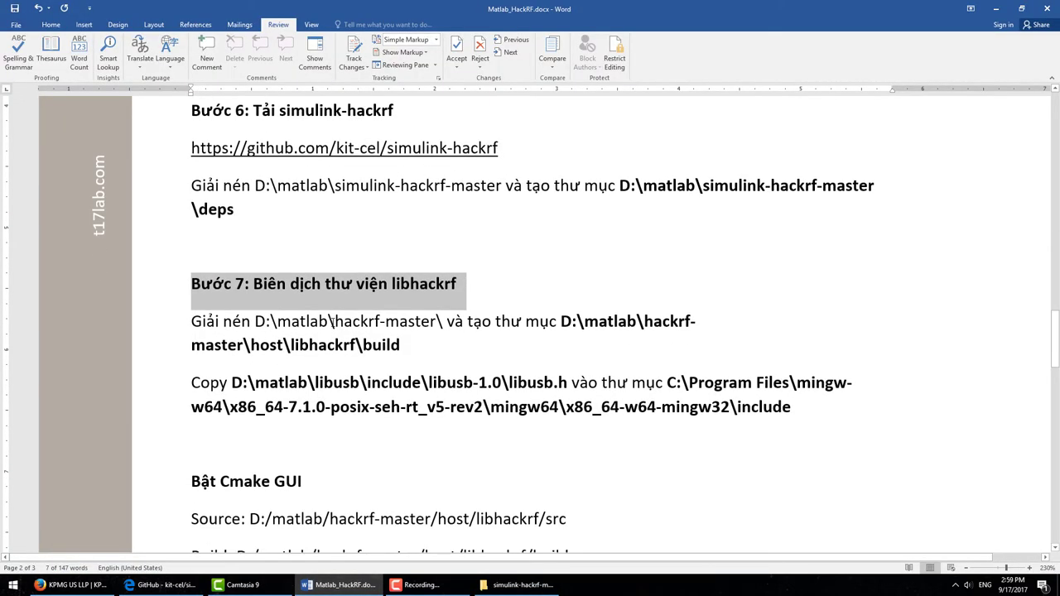
pyautogui.moveTo(191, 321); pyautogui.dragTo(253, 324)
pyautogui.click(422, 344)
pyautogui.hotkey('ctrl', 'c')
pyautogui.press('super+r')
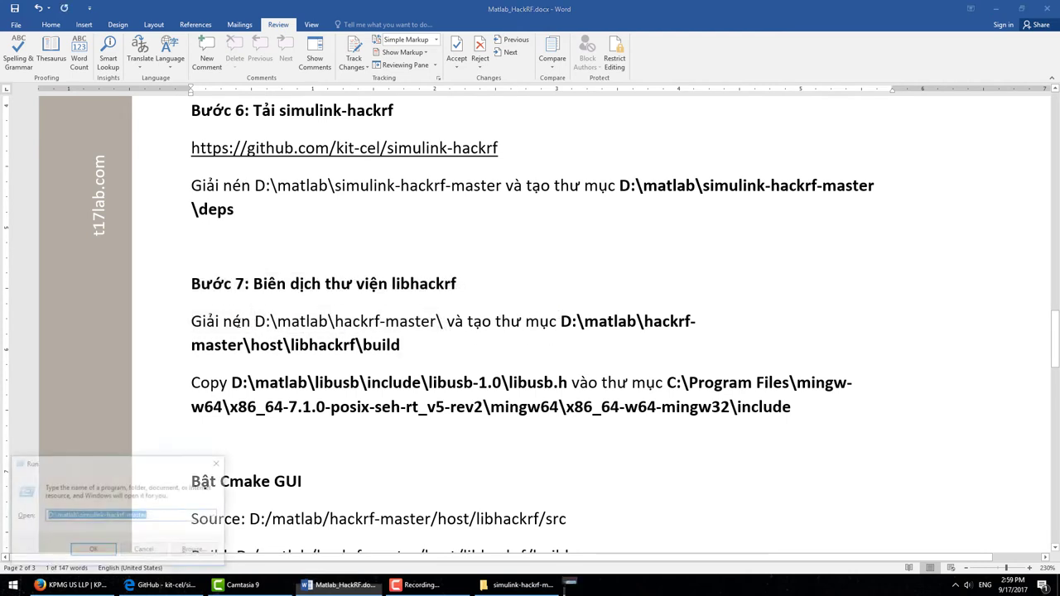
pyautogui.hotkey('ctrl', 'v')
pyautogui.press('Return')
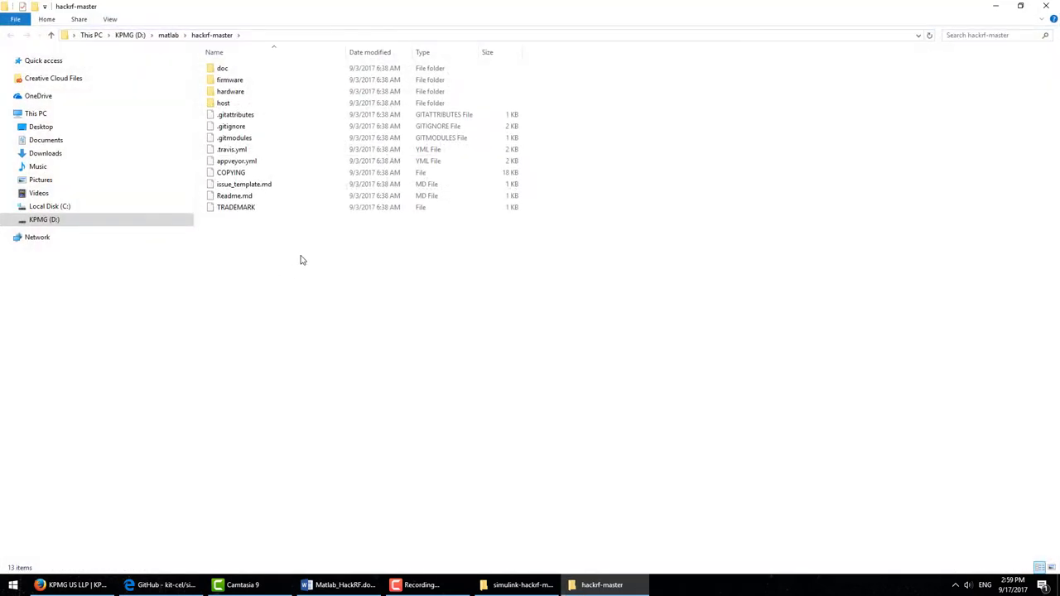
# Step: Browse through host\libhackrf to inspect the build folder, and return to the libhackrf folder
pyautogui.rightClick(301, 260)
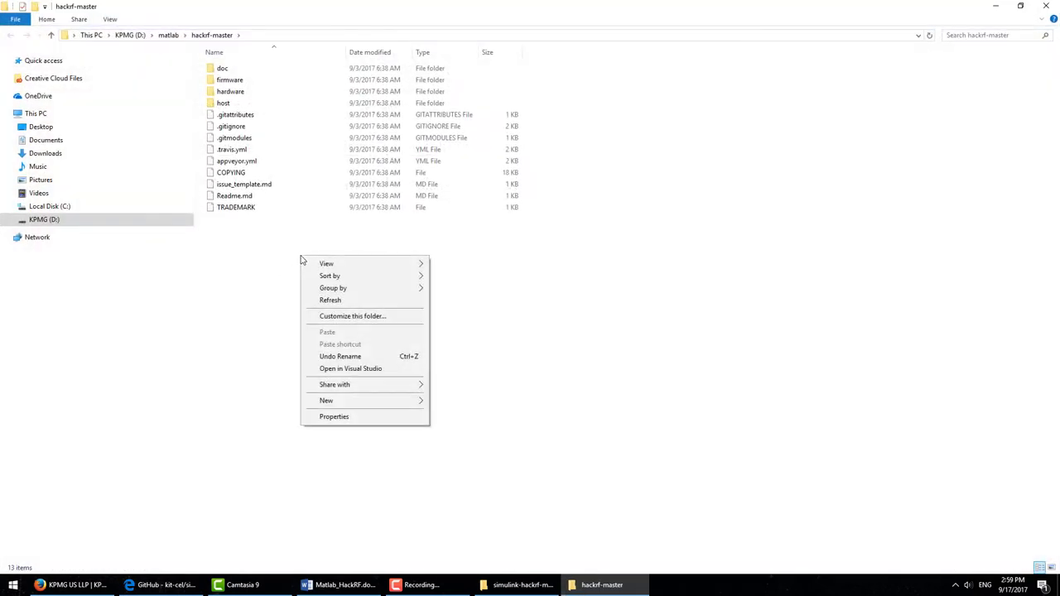
pyautogui.click(250, 103)
pyautogui.doubleClick(250, 103)
pyautogui.doubleClick(248, 93)
pyautogui.click(238, 71)
pyautogui.doubleClick(239, 73)
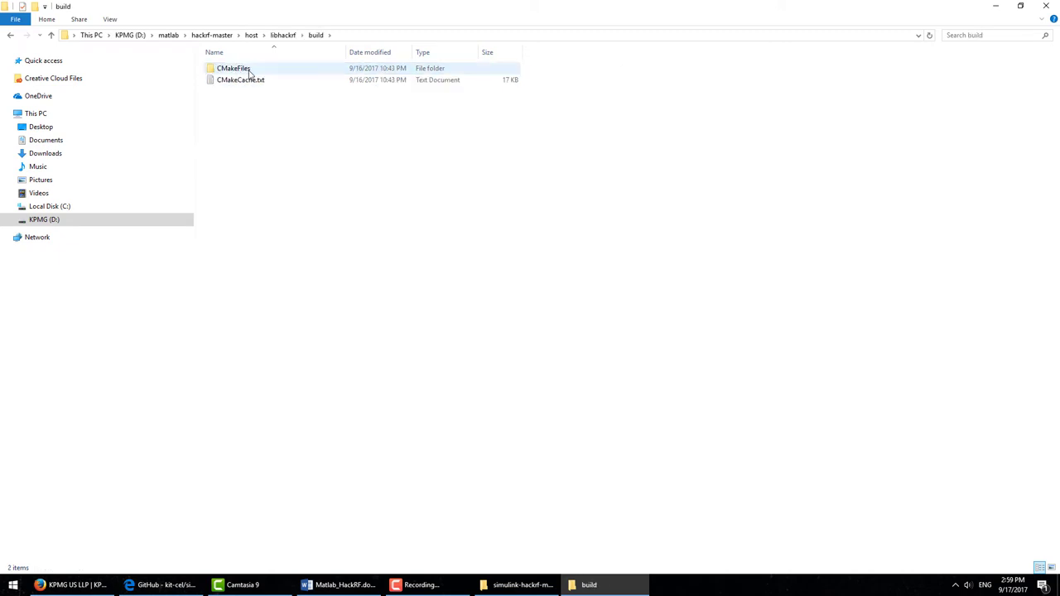
pyautogui.hotkey('alt', 'Left')
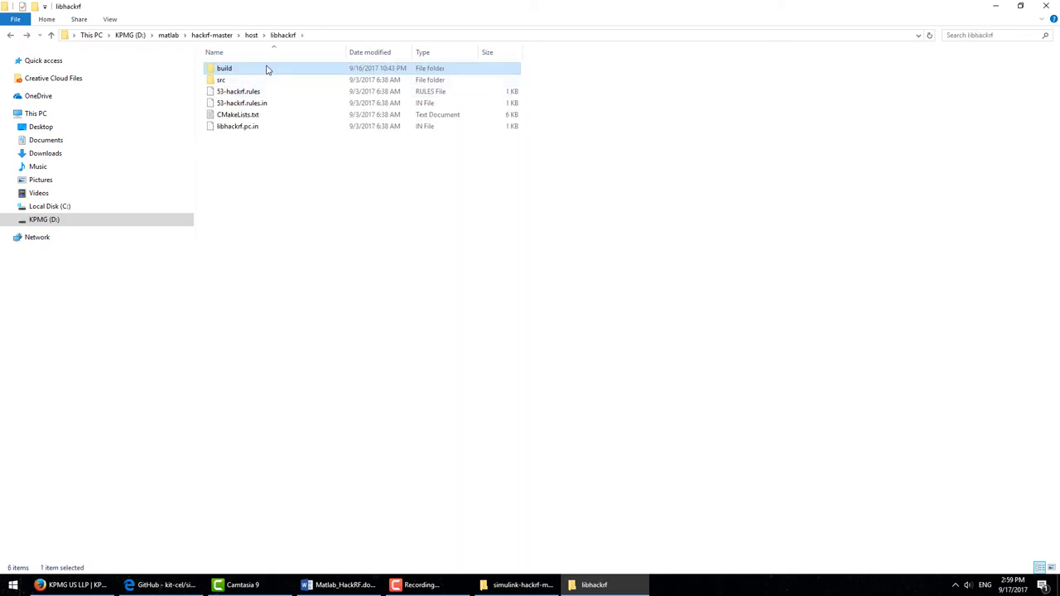
# Step: Open D:\matlab\libusb\include\libusb-1.0 using the path from the Word document and copy the libusb.h file
pyautogui.click(341, 585)
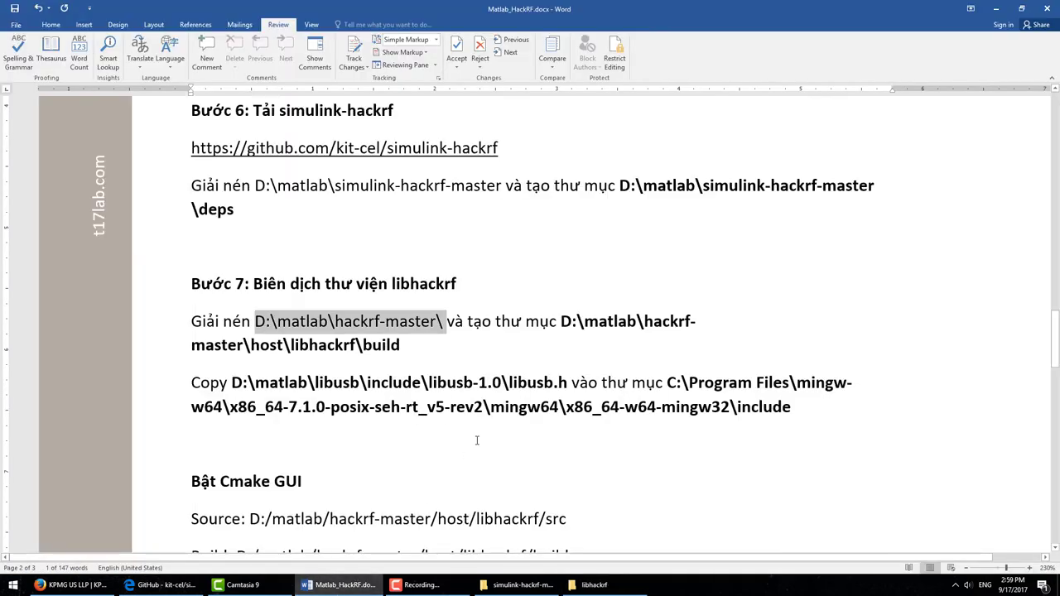
pyautogui.click(401, 346)
pyautogui.doubleClick(175, 389)
pyautogui.moveTo(231, 386); pyautogui.dragTo(503, 389)
pyautogui.hotkey('ctrl', 'c')
pyautogui.press('super+r')
pyautogui.hotkey('ctrl', 'v')
pyautogui.press('Return')
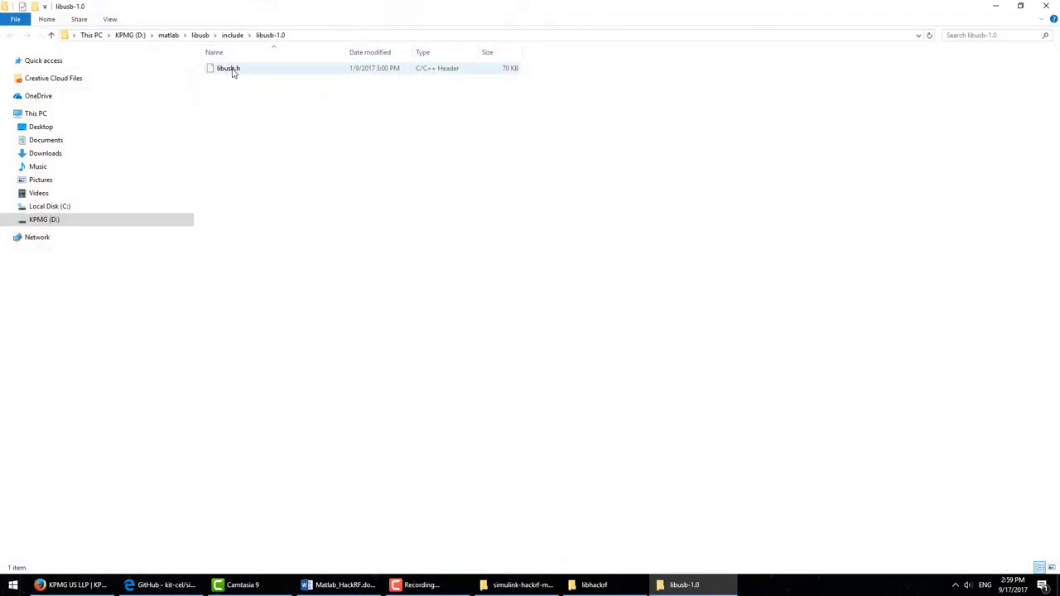
pyautogui.rightClick(232, 69)
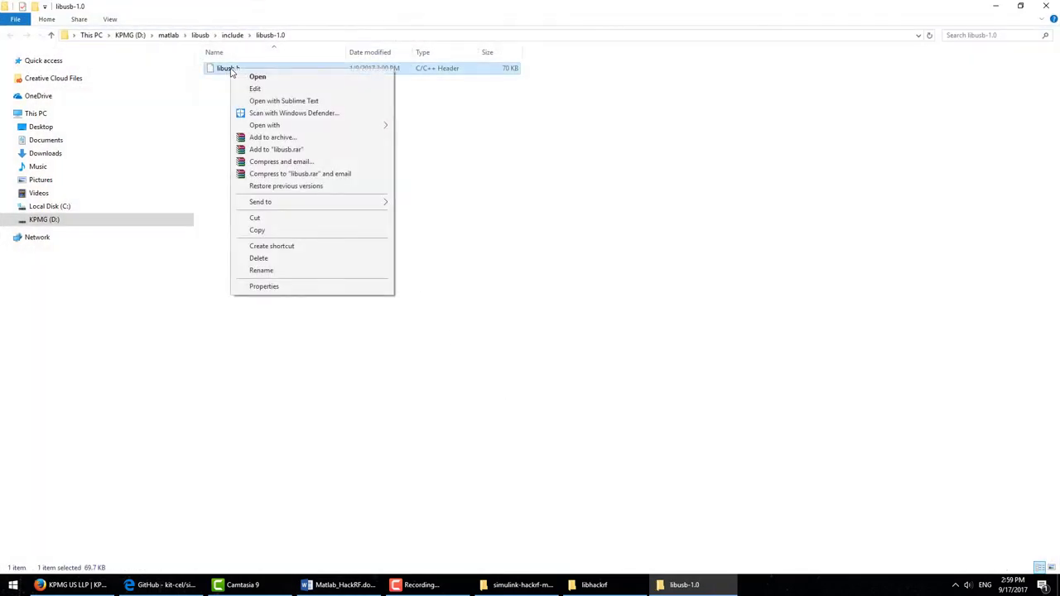
pyautogui.click(257, 230)
# Step: Open C:\Program Files\mingw-w64\x86_64-7.1.0-posix-seh-rt_v5-rev2\mingw64\x86_64-w64-mingw32\include using the path from the Word document
pyautogui.click(347, 584)
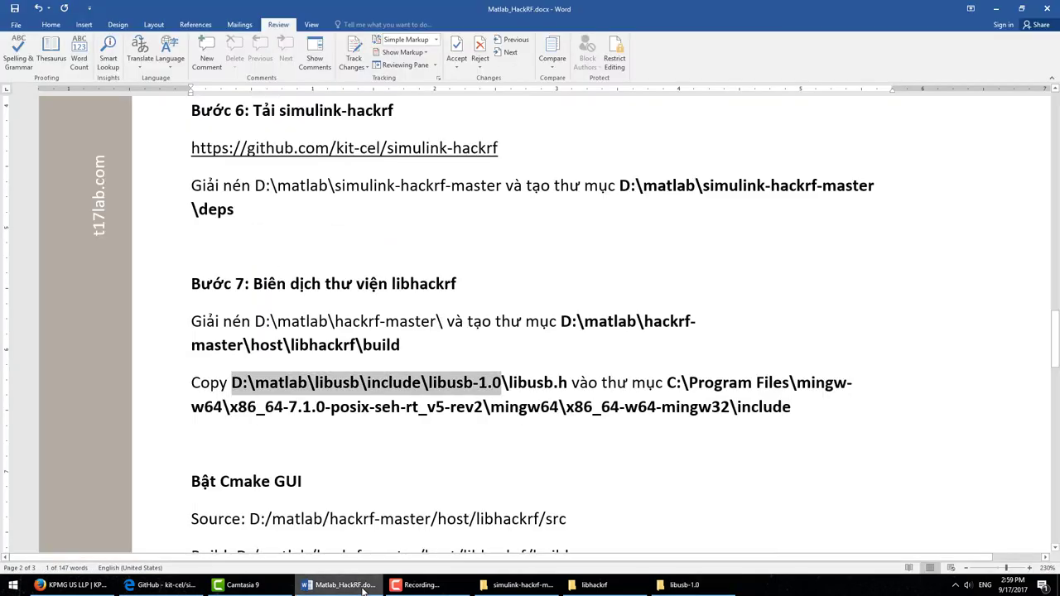
pyautogui.moveTo(669, 382); pyautogui.dragTo(785, 409)
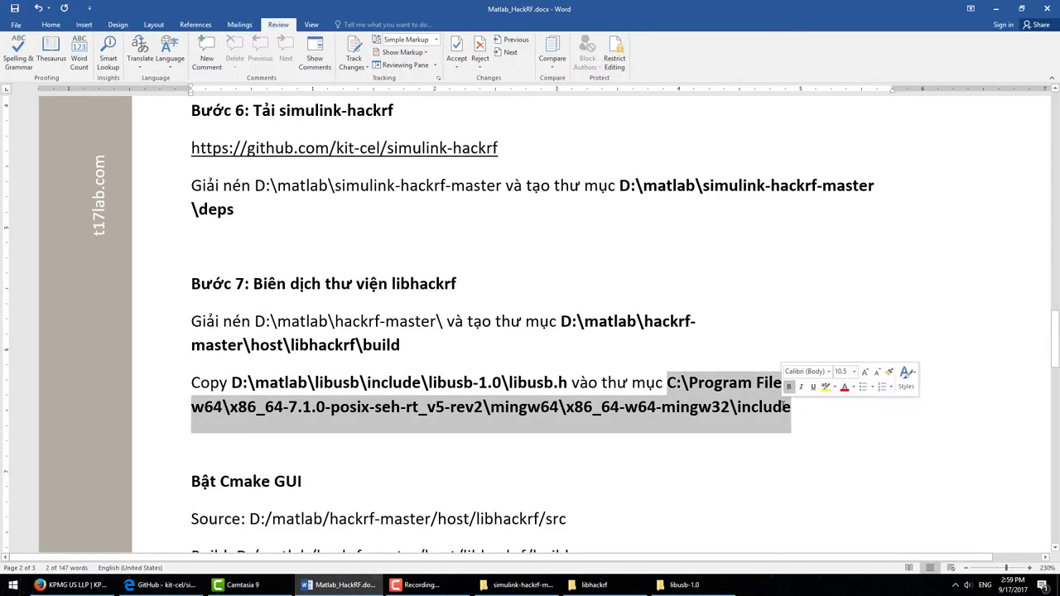
pyautogui.press('super+r')
pyautogui.hotkey('ctrl', 'v')
pyautogui.press('Return')
# Step: Copy libusb.h from libusb-1.0 into the mingw-w64 include folder, replacing the existing file, and close both folder windows
pyautogui.click(662, 580)
pyautogui.rightClick(269, 67)
pyautogui.click(311, 225)
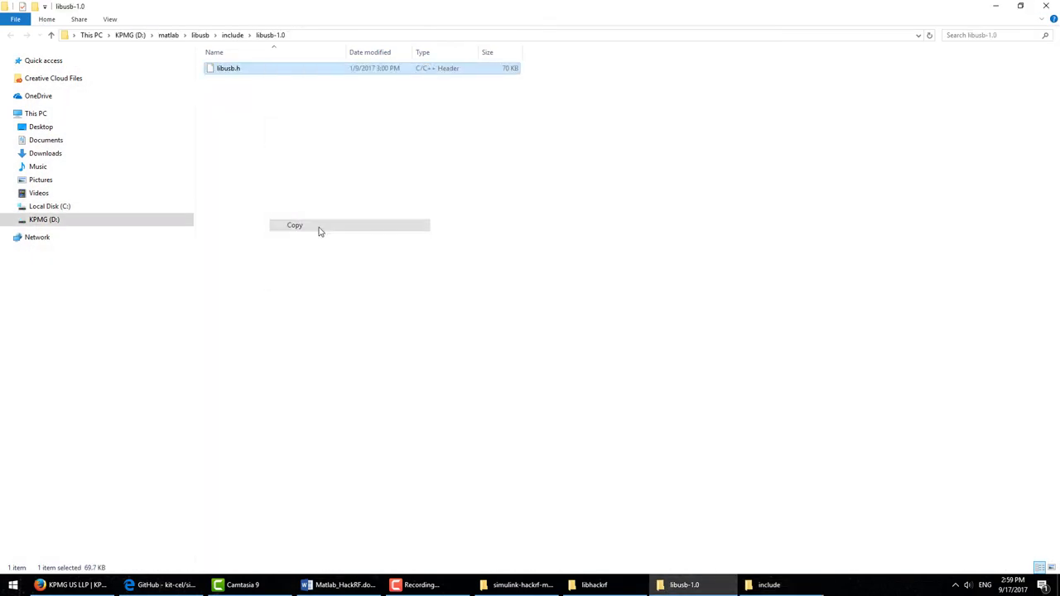
pyautogui.click(769, 584)
pyautogui.rightClick(818, 308)
pyautogui.click(861, 382)
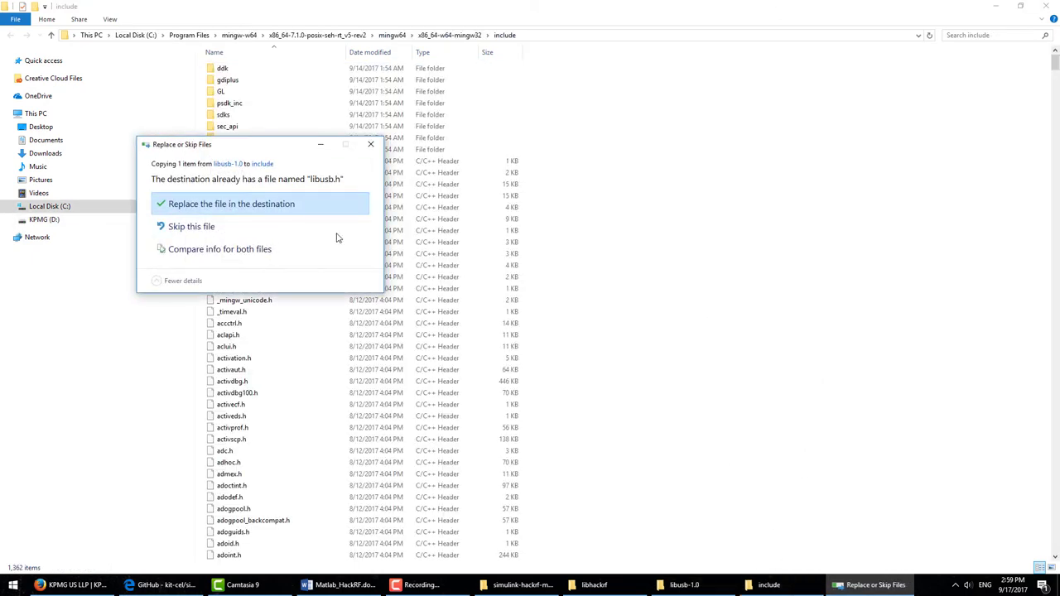
pyautogui.click(281, 209)
pyautogui.click(231, 219)
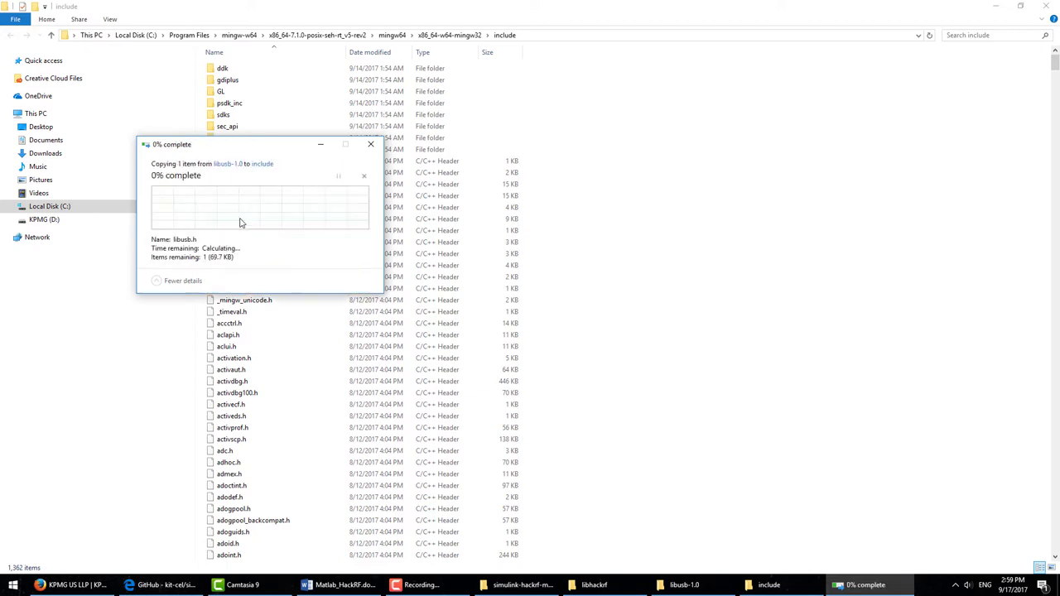
pyautogui.click(1049, 7)
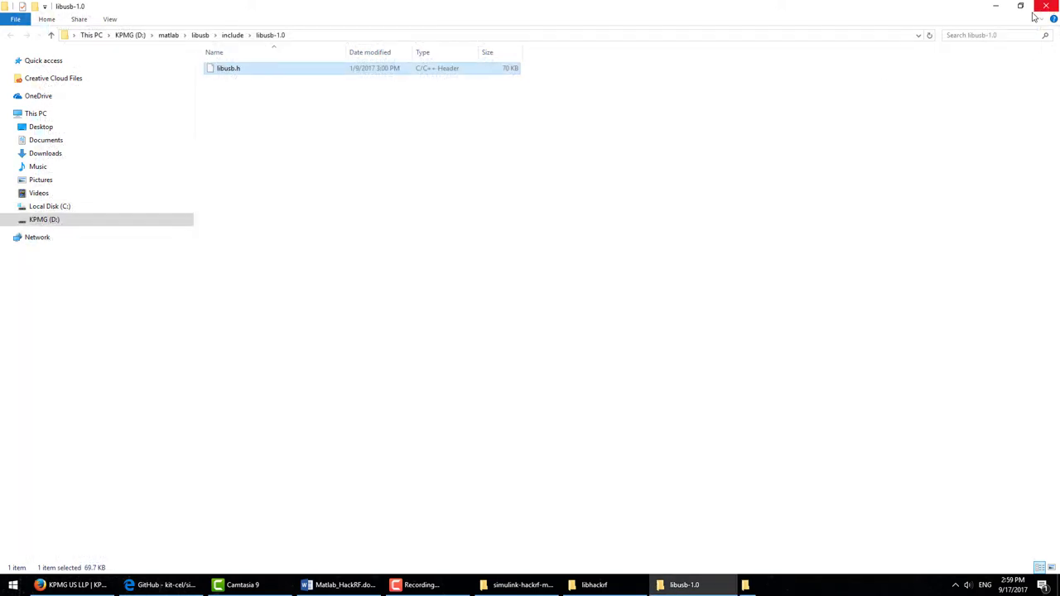
pyautogui.click(1048, 7)
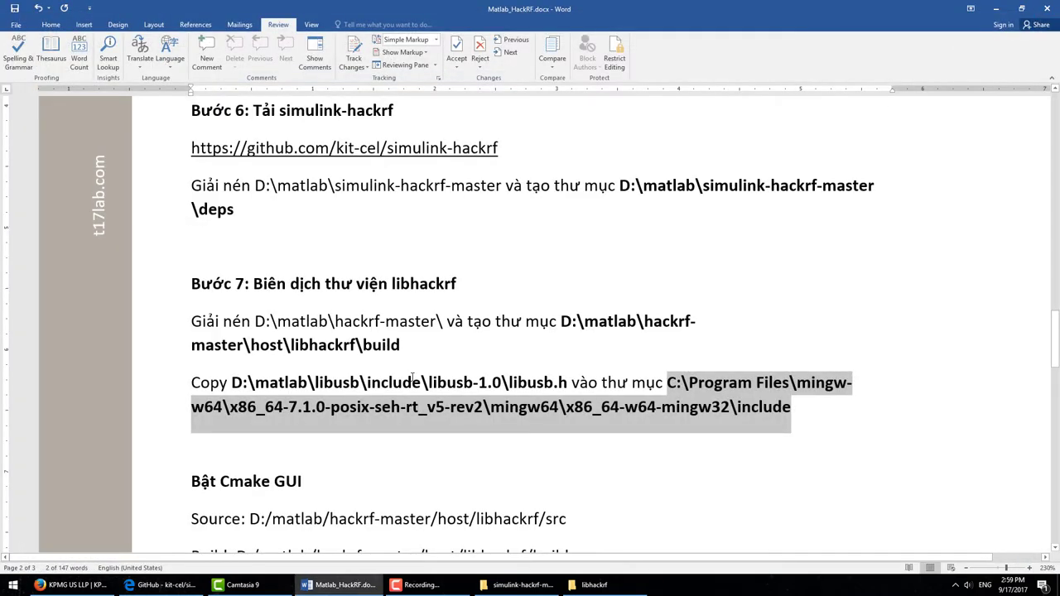
# Step: Copy the source path from the Word document, open CMake and set the source code folder to D:/matlab/hackrf-master/host/libhackrf/src
pyautogui.click(427, 356)
pyautogui.scroll(-3, 427, 369)
pyautogui.click(165, 367)
pyautogui.scroll(-3, 170, 389)
pyautogui.moveTo(249, 281); pyautogui.dragTo(563, 285)
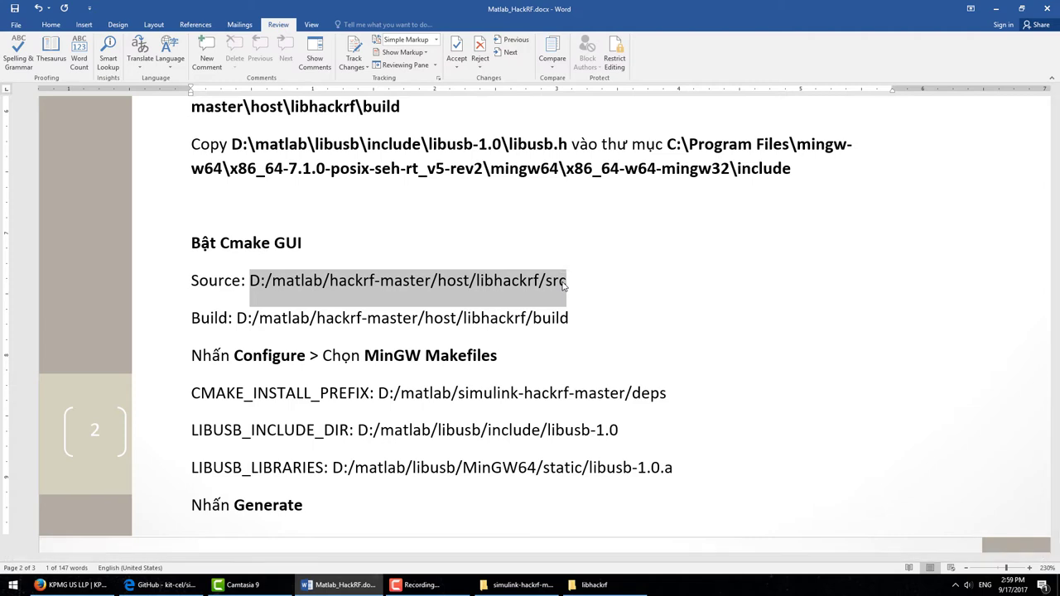
pyautogui.press('super+d')
pyautogui.doubleClick(36, 205)
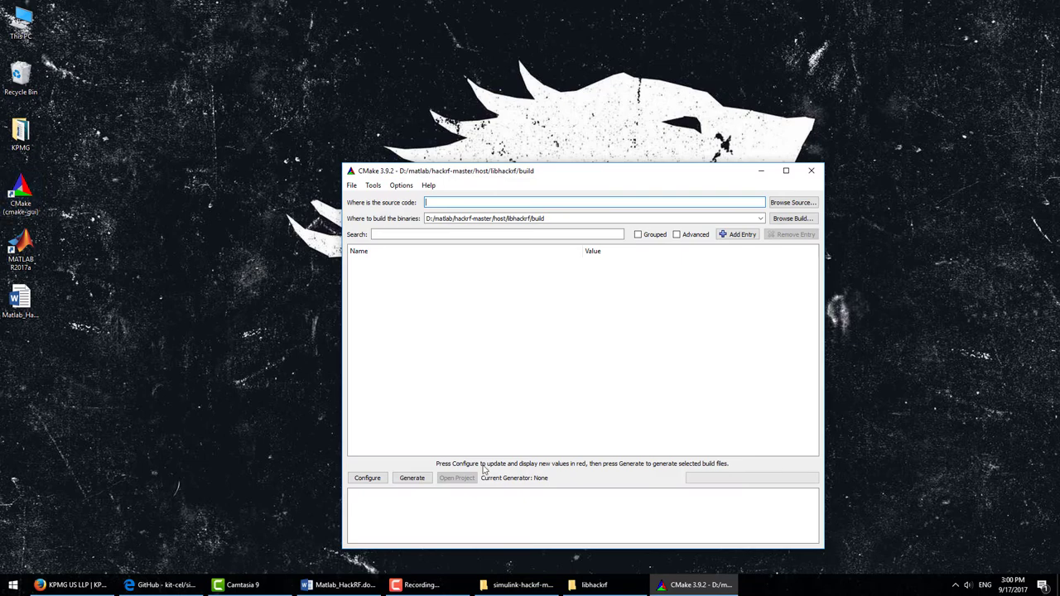
pyautogui.hotkey('alt', 'Tab')
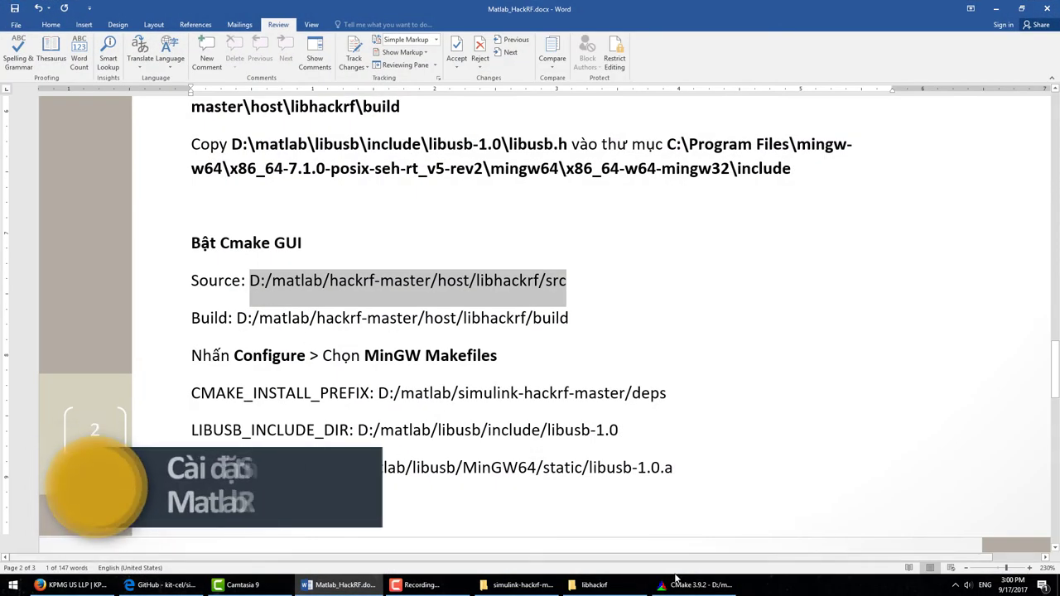
pyautogui.hotkey('alt', 'Tab')
pyautogui.hotkey('ctrl', 'v')
# Step: Check the build folder D:/matlab/hackrf-master/host/libhackrf/build against the Word document and configure the project with MinGW Makefiles and default native compilers
pyautogui.click(540, 215)
pyautogui.moveTo(543, 217); pyautogui.dragTo(425, 218)
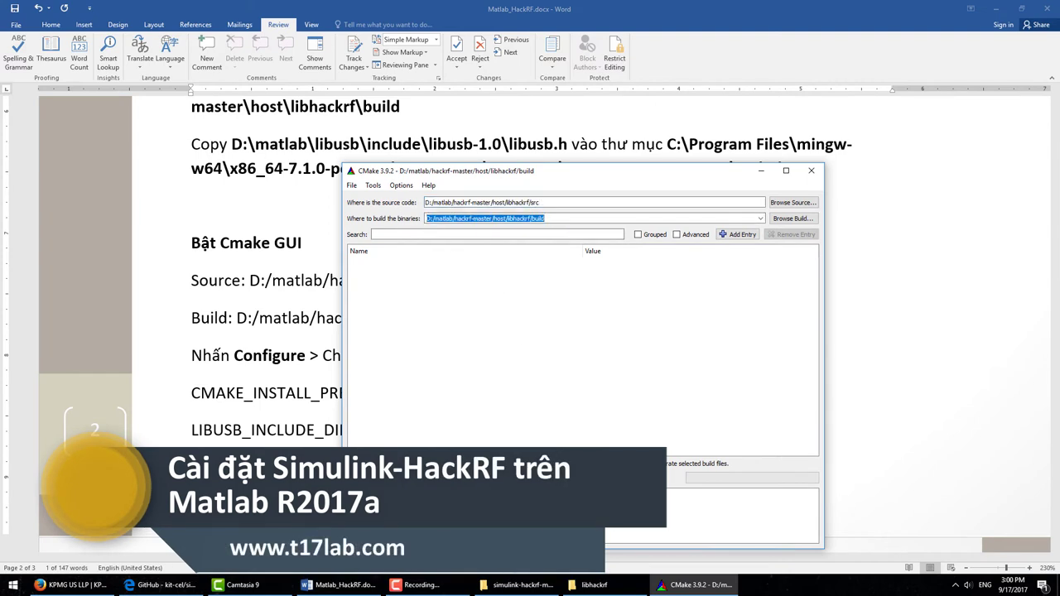
pyautogui.click(338, 584)
pyautogui.moveTo(237, 318); pyautogui.dragTo(568, 320)
pyautogui.hotkey('ctrl', 'c')
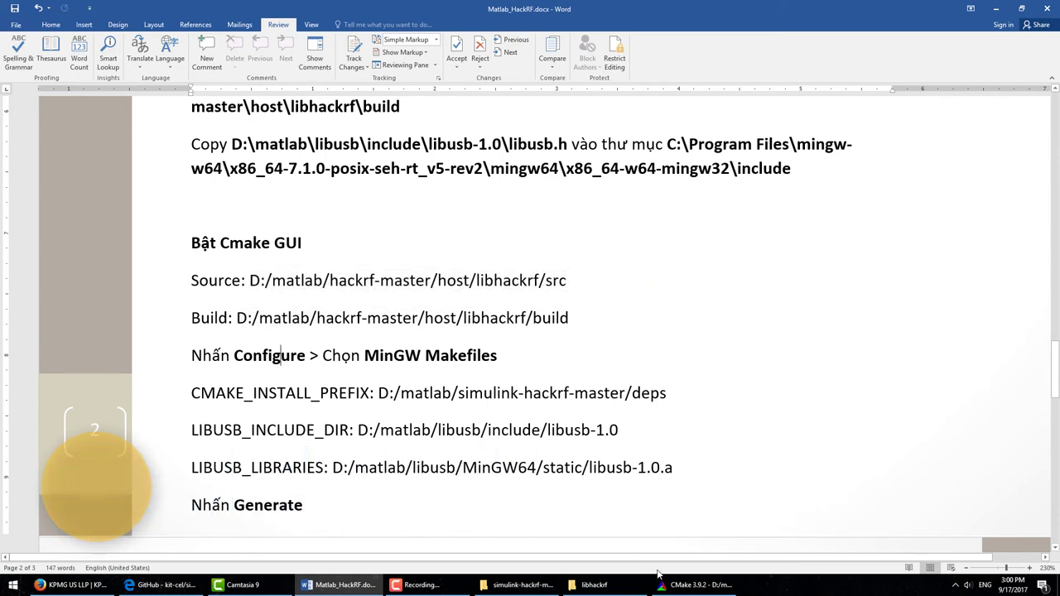
pyautogui.click(678, 584)
pyautogui.click(374, 478)
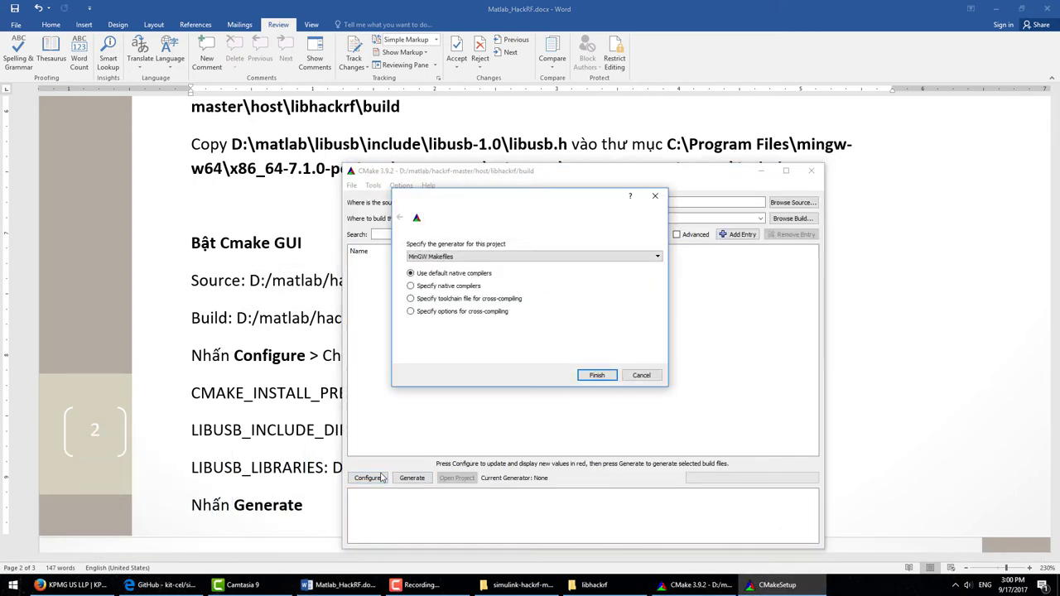
pyautogui.click(599, 376)
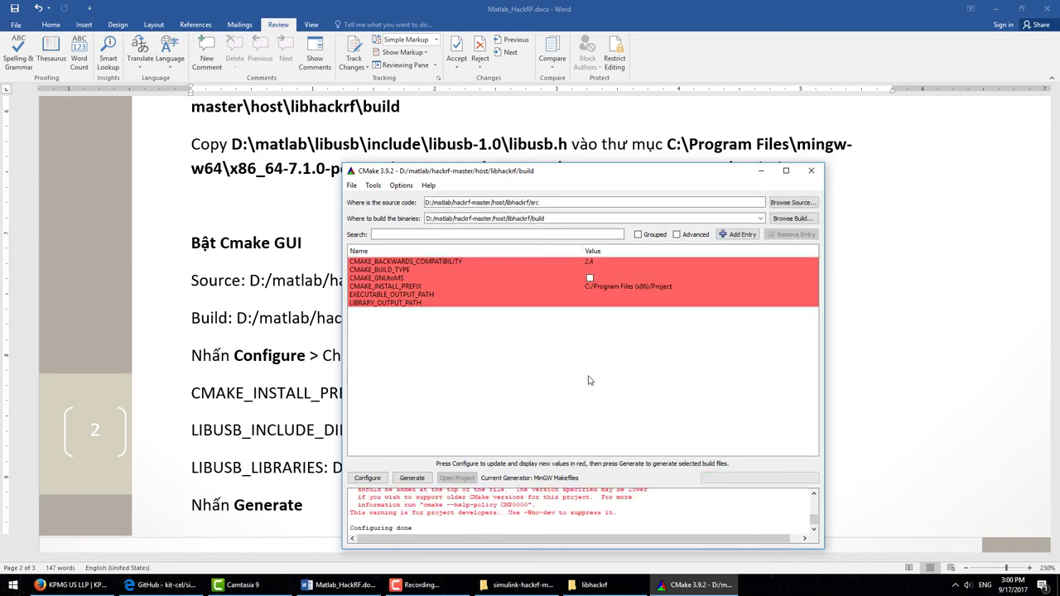
# Step: Set CMAKE_INSTALL_PREFIX to D:/matlab/simulink-hackrf-master/deps, copying the path from the Word document
pyautogui.click(276, 313)
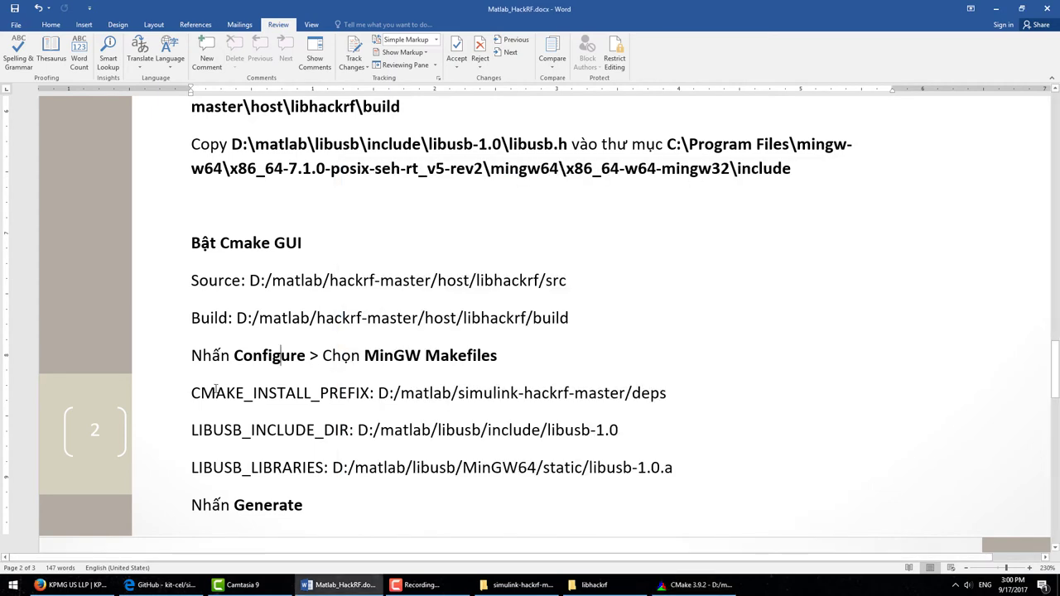
pyautogui.moveTo(192, 395); pyautogui.dragTo(666, 403)
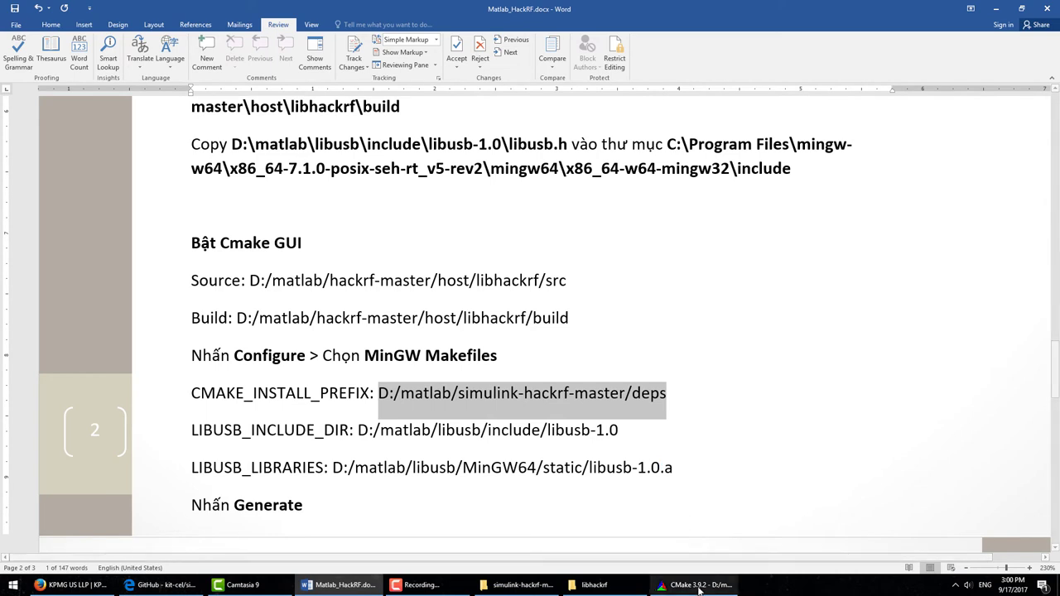
pyautogui.click(699, 584)
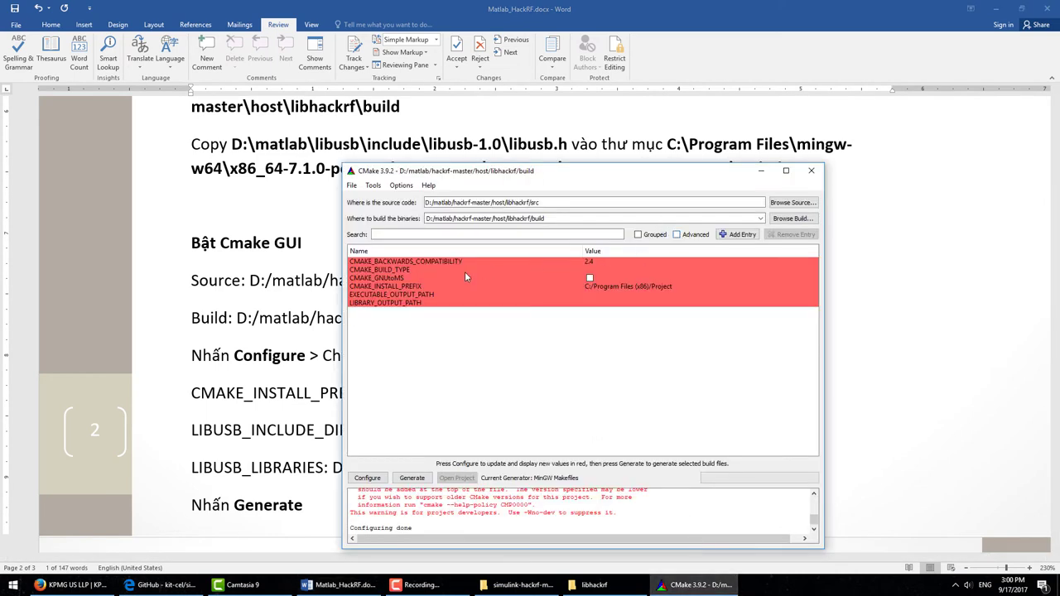
pyautogui.doubleClick(651, 290)
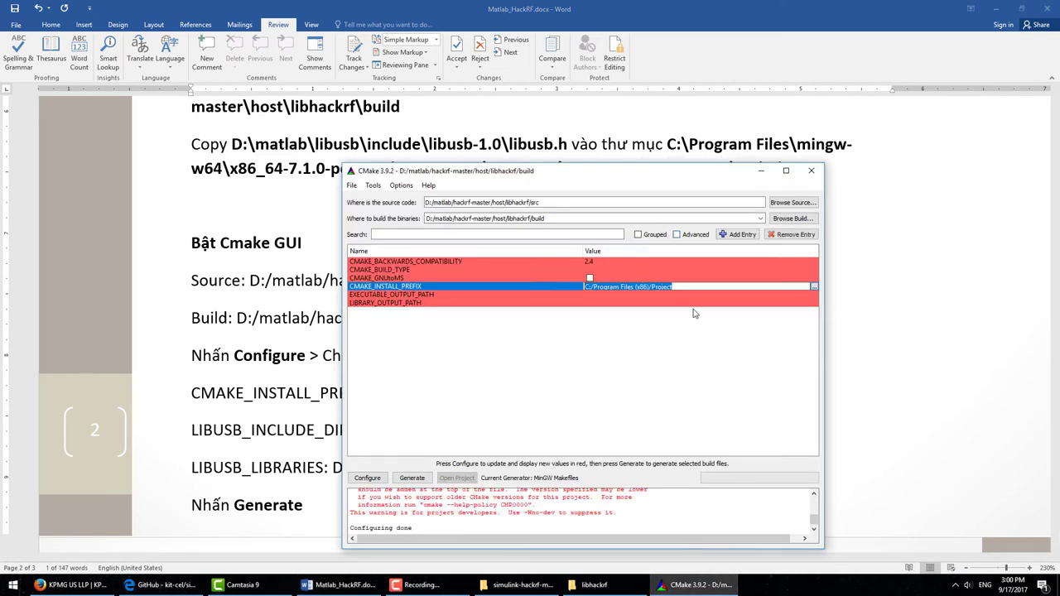
pyautogui.hotkey('ctrl', 'v')
pyautogui.click(683, 324)
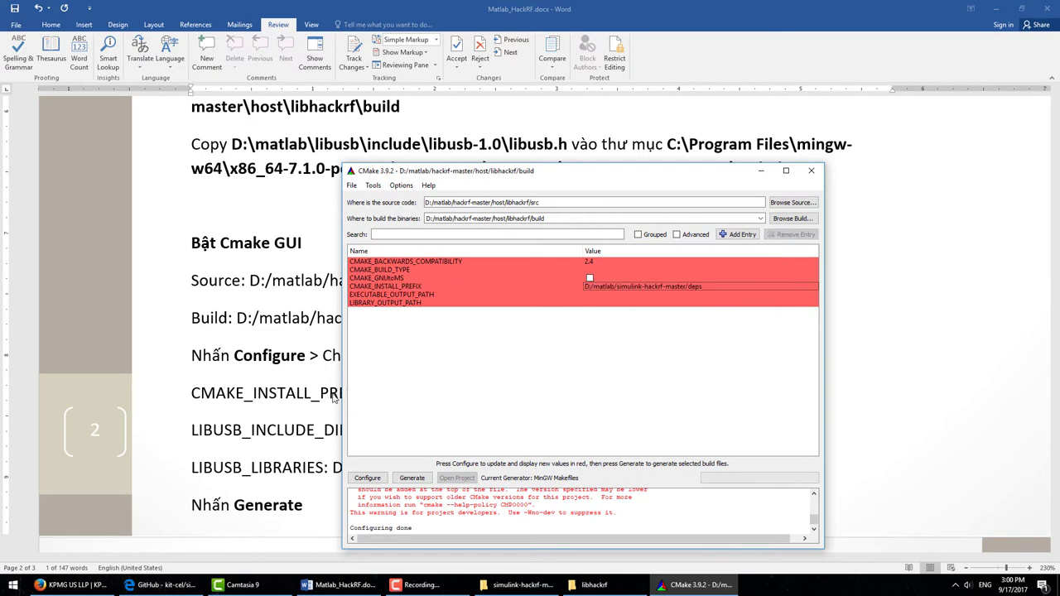
# Step: Start a new CMake cache entry of type PATH named LIBUSB_INCLUDE_DIR, copying the name from the Word document
pyautogui.hotkey('alt', 'Tab')
pyautogui.moveTo(196, 432); pyautogui.dragTo(349, 432)
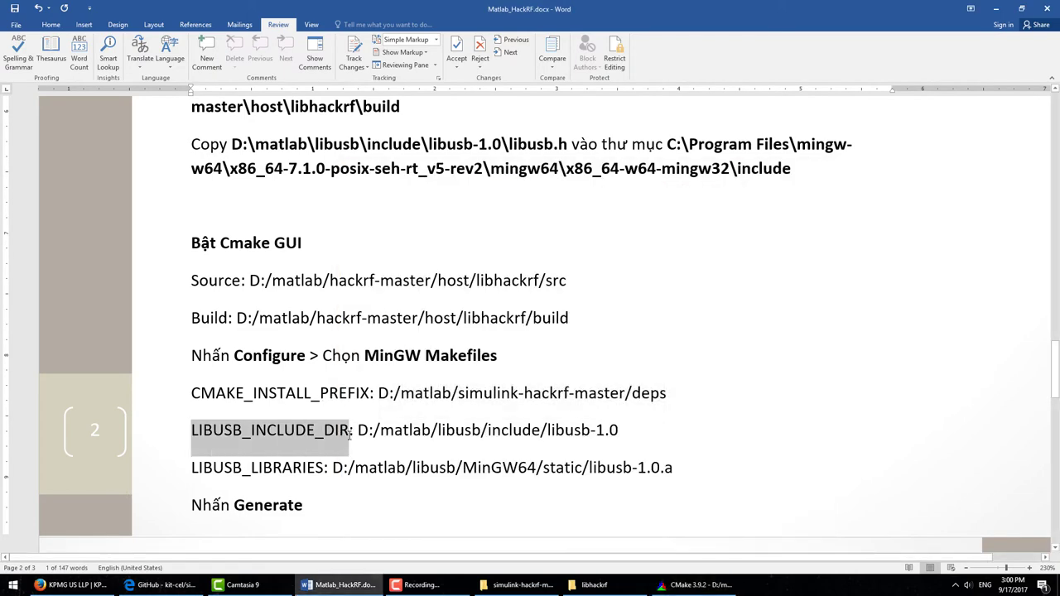
pyautogui.click(696, 584)
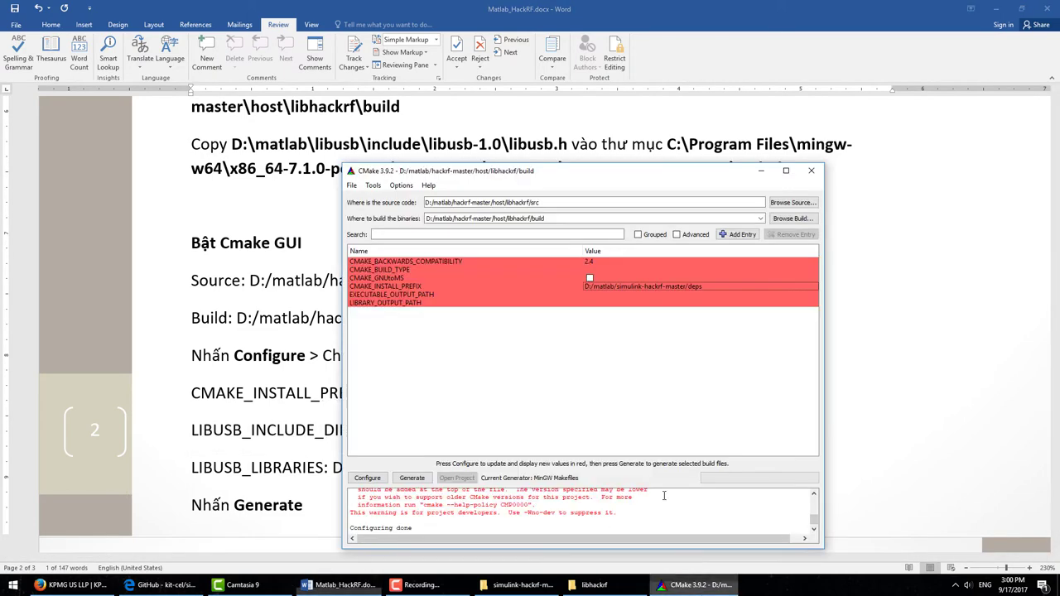
pyautogui.click(737, 235)
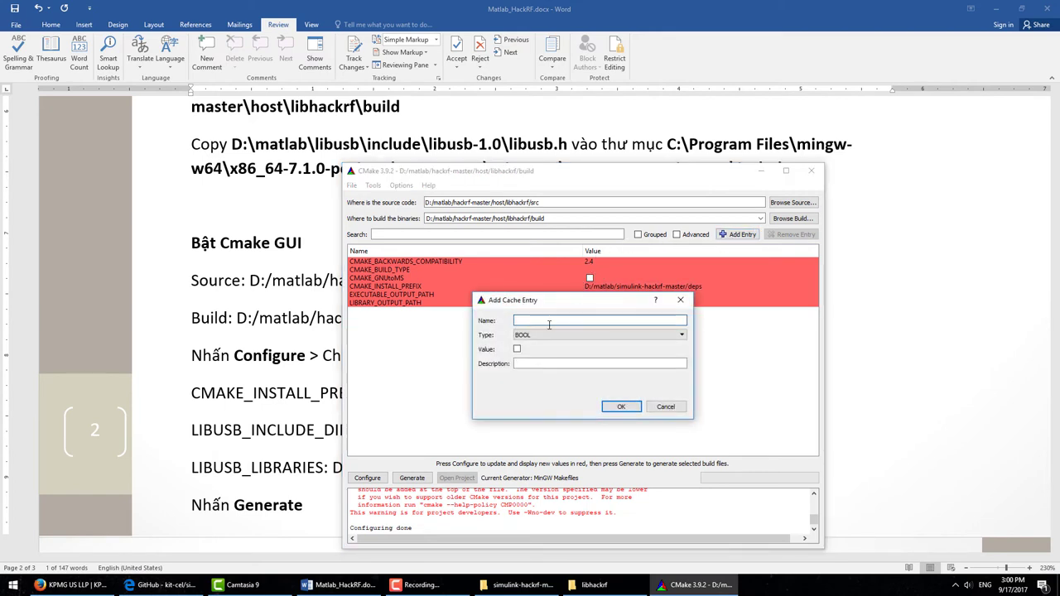
pyautogui.hotkey('ctrl', 'v')
pyautogui.click(543, 331)
pyautogui.click(538, 336)
pyautogui.click(536, 355)
# Step: Set the LIBUSB_INCLUDE_DIR value to D:/matlab/libusb/include/libusb-1.0 from the Word document and add the entry
pyautogui.click(296, 377)
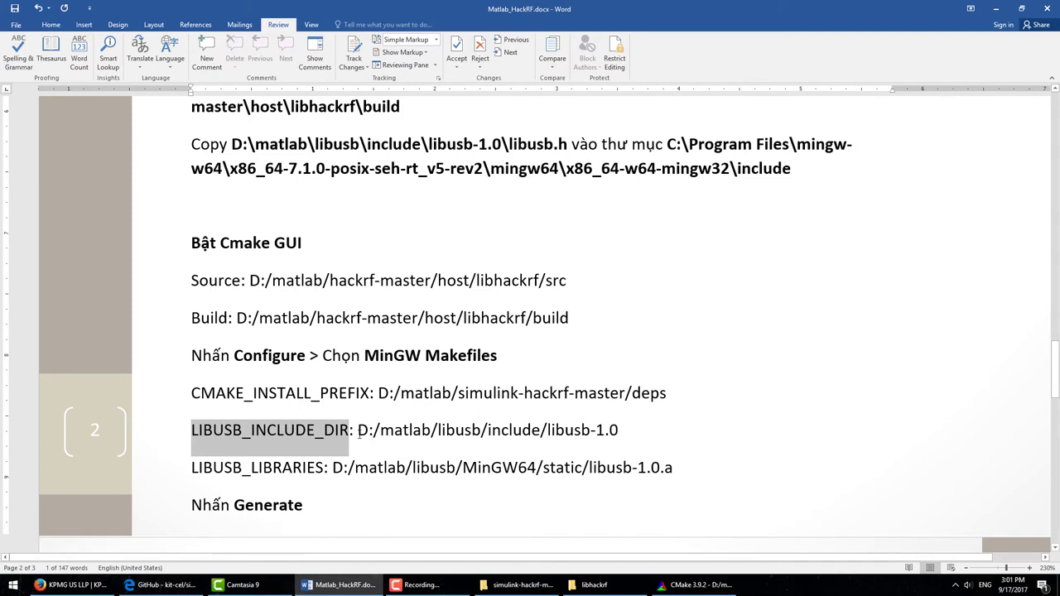
pyautogui.moveTo(361, 430); pyautogui.dragTo(618, 430)
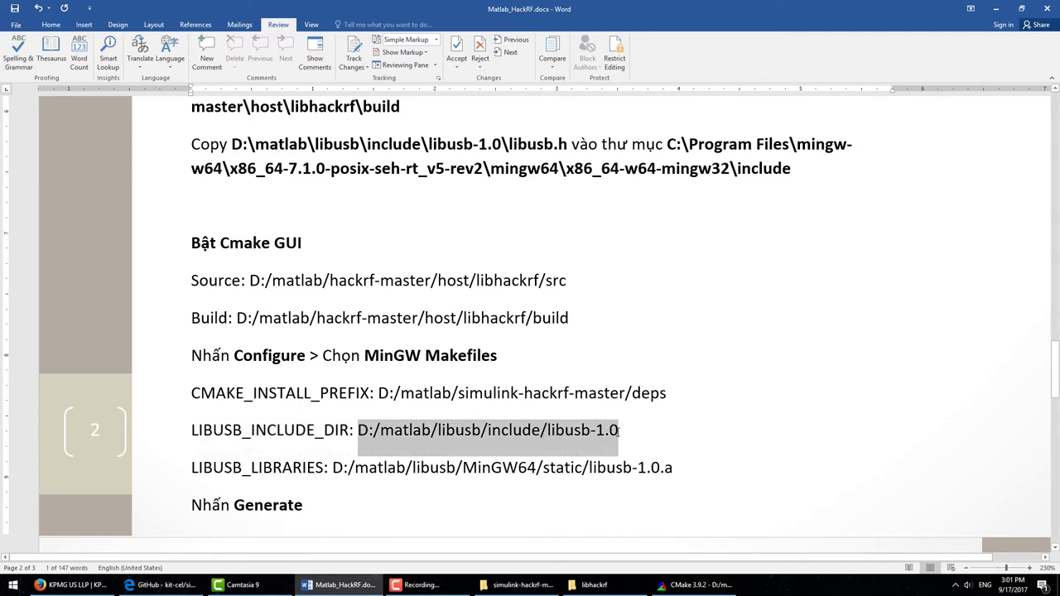
pyautogui.hotkey('ctrl', 'c')
pyautogui.click(697, 584)
pyautogui.click(584, 348)
pyautogui.hotkey('ctrl', 'v')
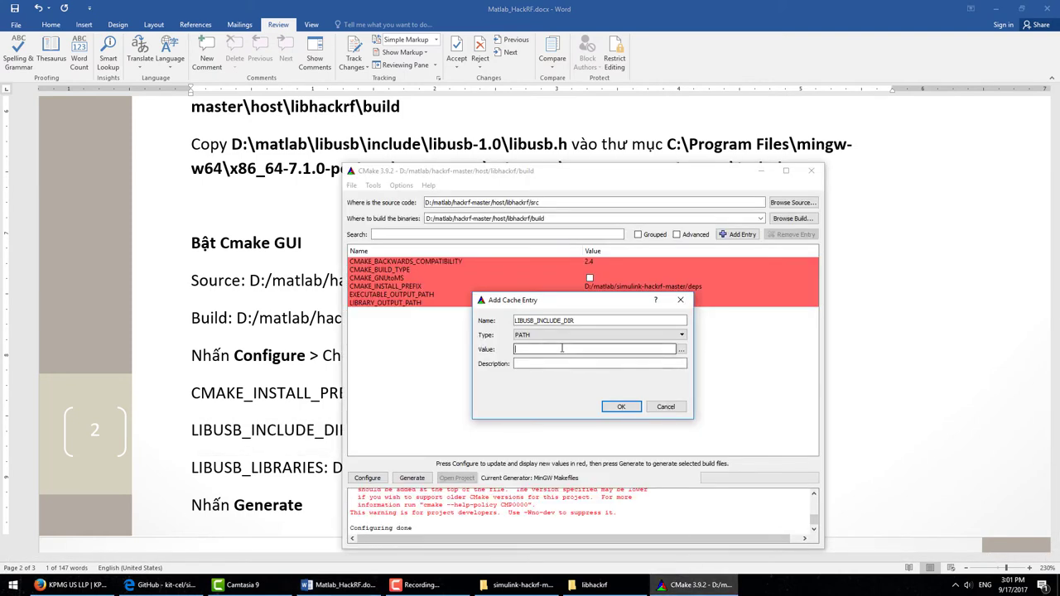
pyautogui.click(621, 405)
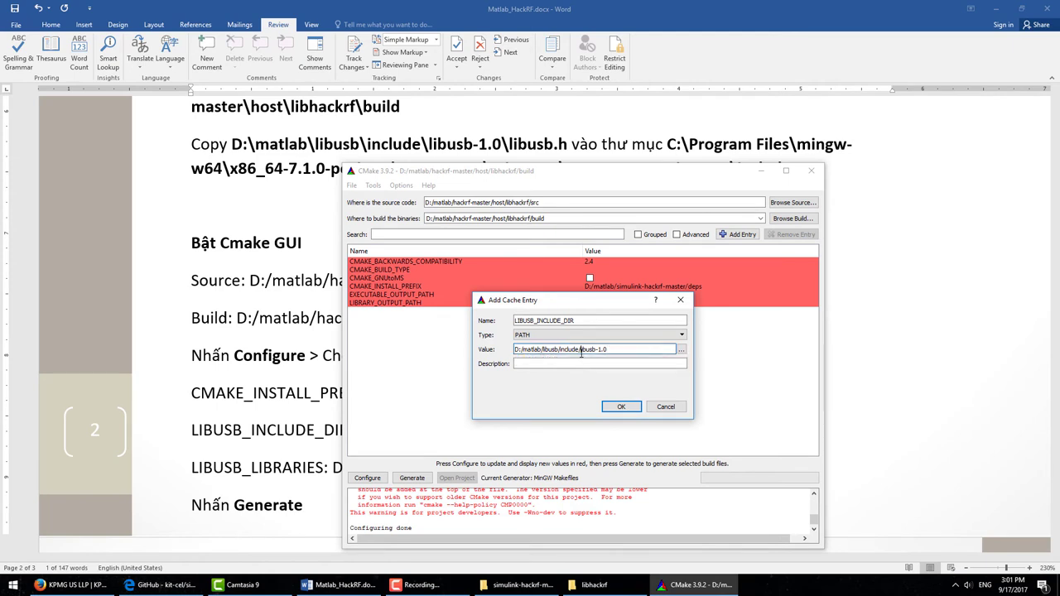
pyautogui.click(621, 407)
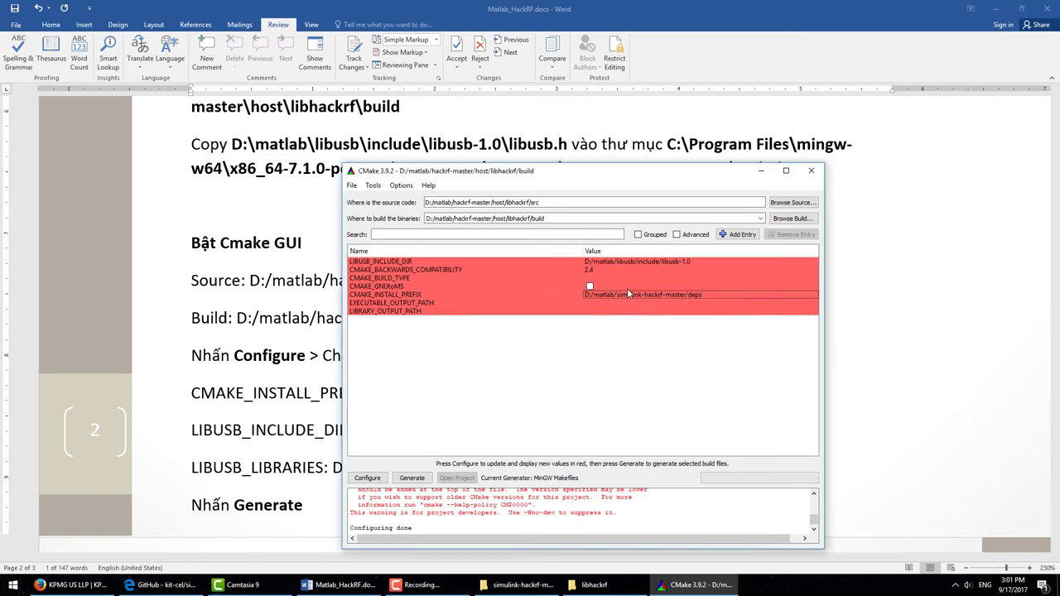
# Step: Start another cache entry of type FILEPATH named LIBUSB_LIBRARIES, copying the name from the Word document
pyautogui.click(738, 236)
pyautogui.click(599, 335)
pyautogui.click(563, 356)
pyautogui.hotkey('alt', 'Tab')
pyautogui.moveTo(206, 468); pyautogui.dragTo(324, 469)
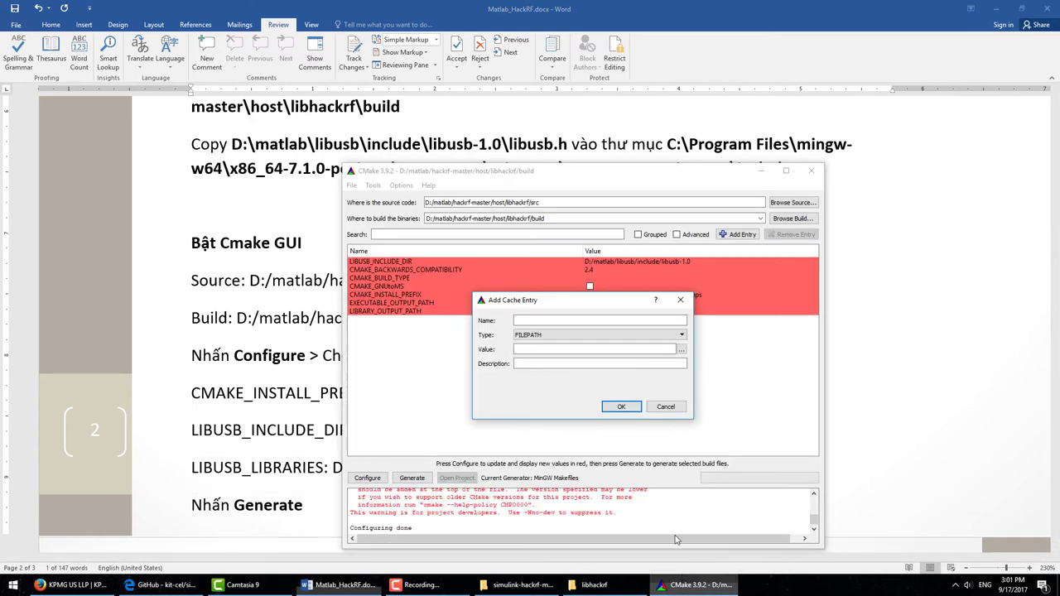
pyautogui.click(695, 585)
pyautogui.click(556, 320)
pyautogui.hotkey('ctrl', 'v')
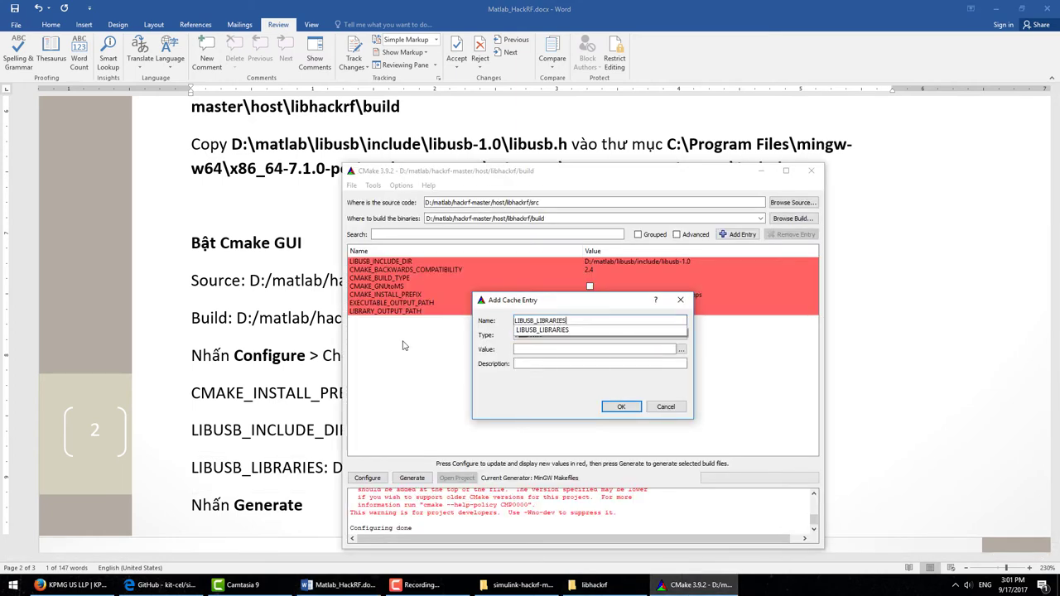
# Step: Browse to D:/matlab/libusb/MinGW64/static/libusb-1.0.a as the LIBUSB_LIBRARIES value and add the entry
pyautogui.hotkey('alt', 'Tab')
pyautogui.moveTo(345, 469); pyautogui.dragTo(671, 479)
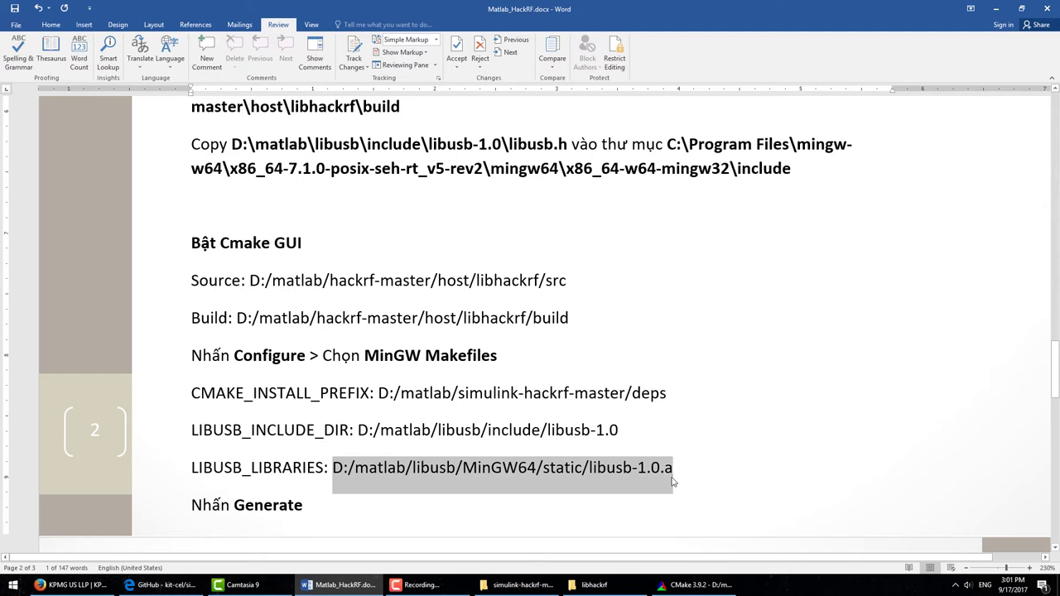
pyautogui.hotkey('alt', 'Tab')
pyautogui.click(704, 350)
pyautogui.write('d:\\matlab\\')
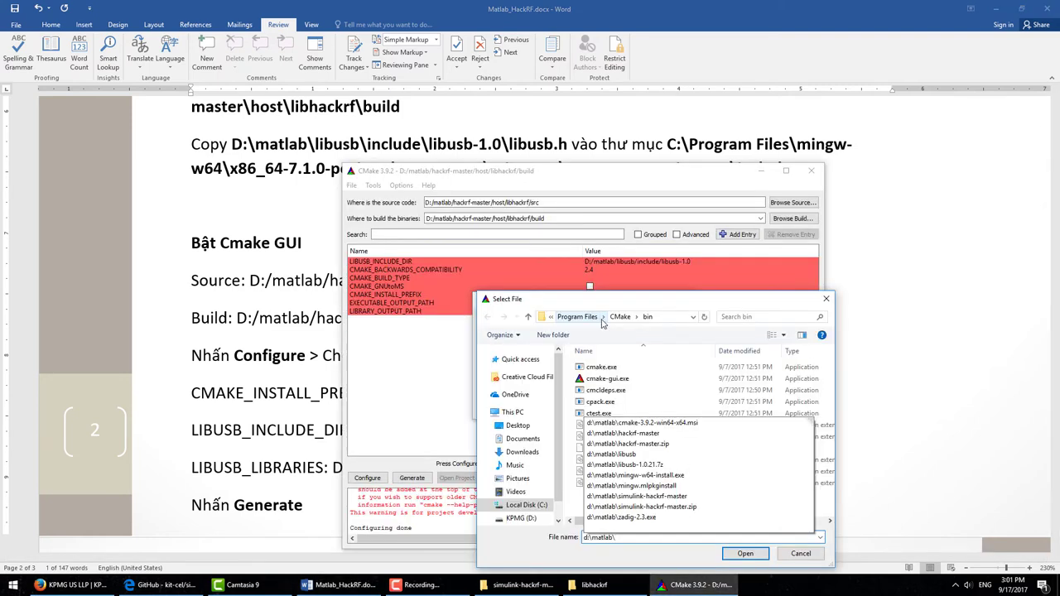
pyautogui.press('Return')
pyautogui.doubleClick(603, 378)
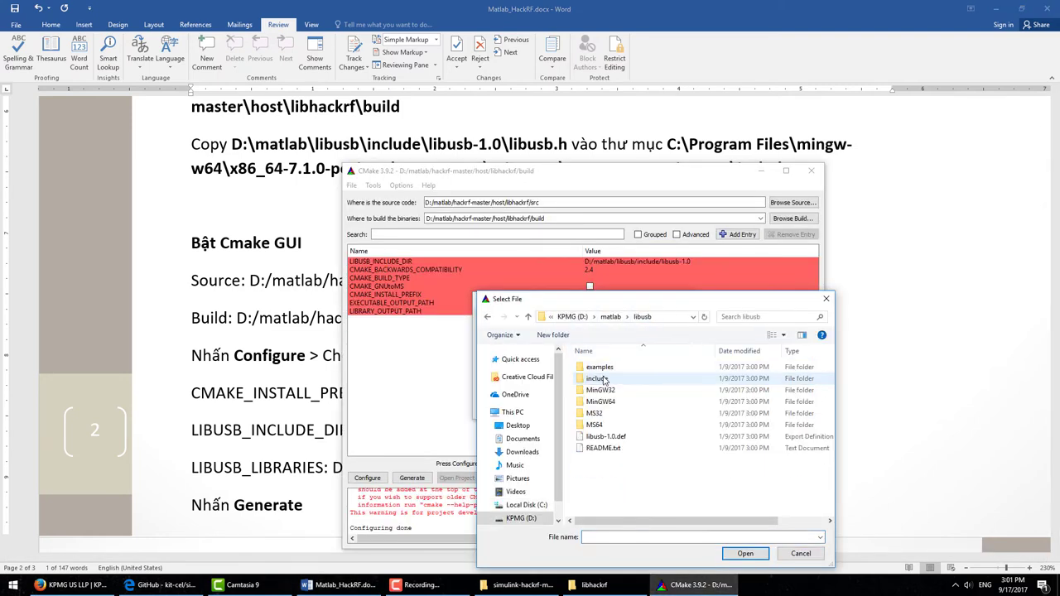
pyautogui.doubleClick(616, 402)
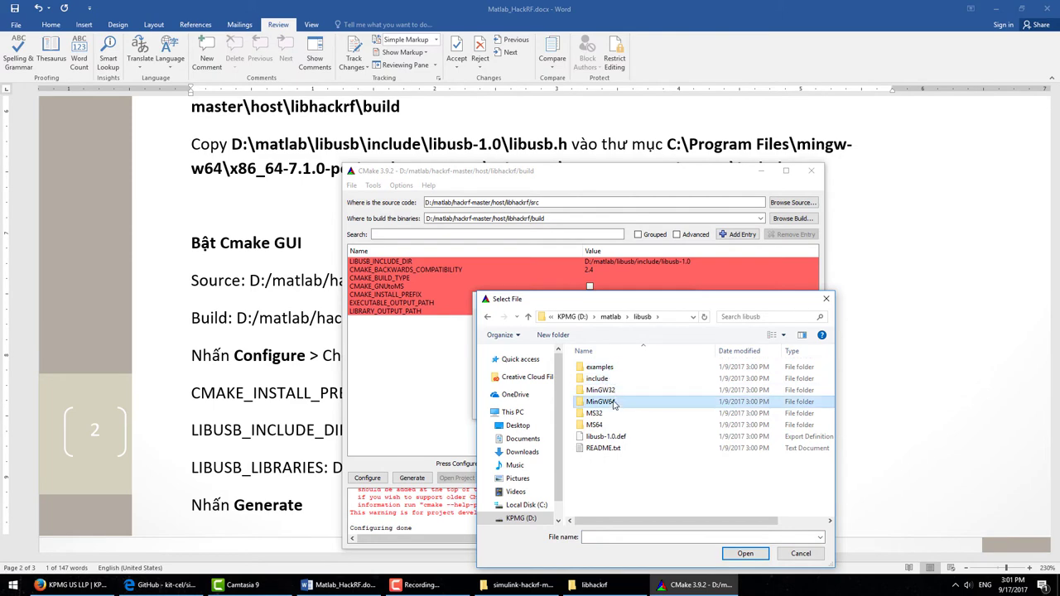
pyautogui.doubleClick(613, 378)
pyautogui.click(613, 367)
pyautogui.press('Return')
pyautogui.moveTo(653, 349); pyautogui.dragTo(476, 350)
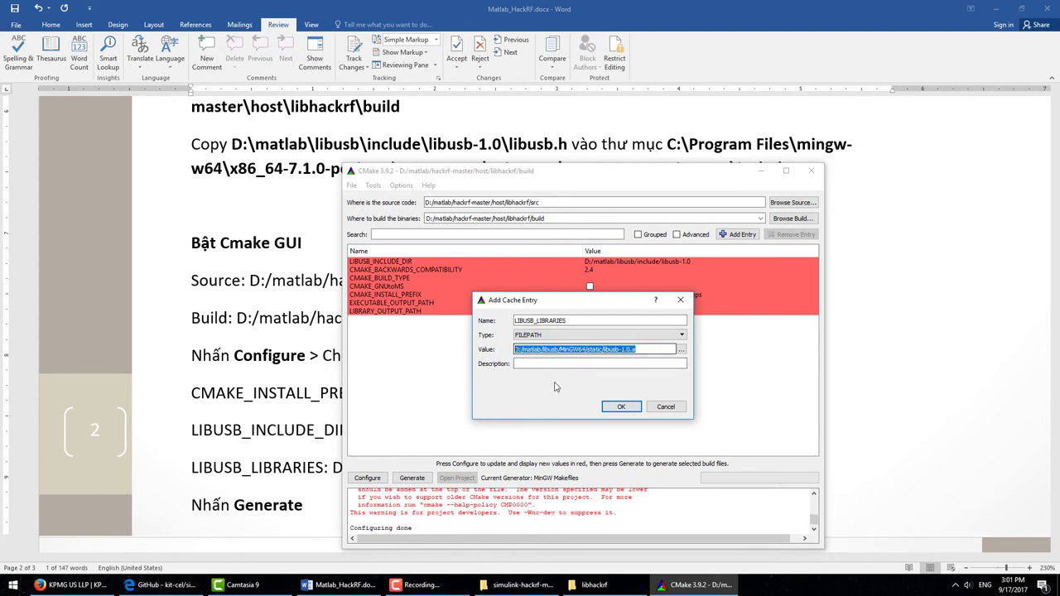
pyautogui.click(614, 406)
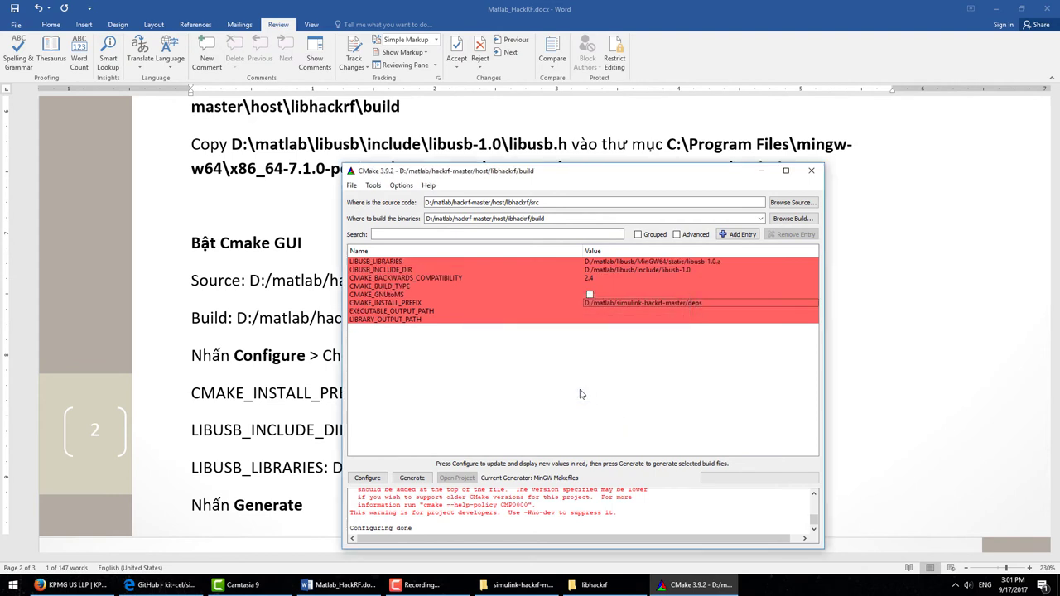
# Step: Check the Generate instruction in the Word document, generate the MinGW makefiles in CMake and highlight the final output lines
pyautogui.click(397, 8)
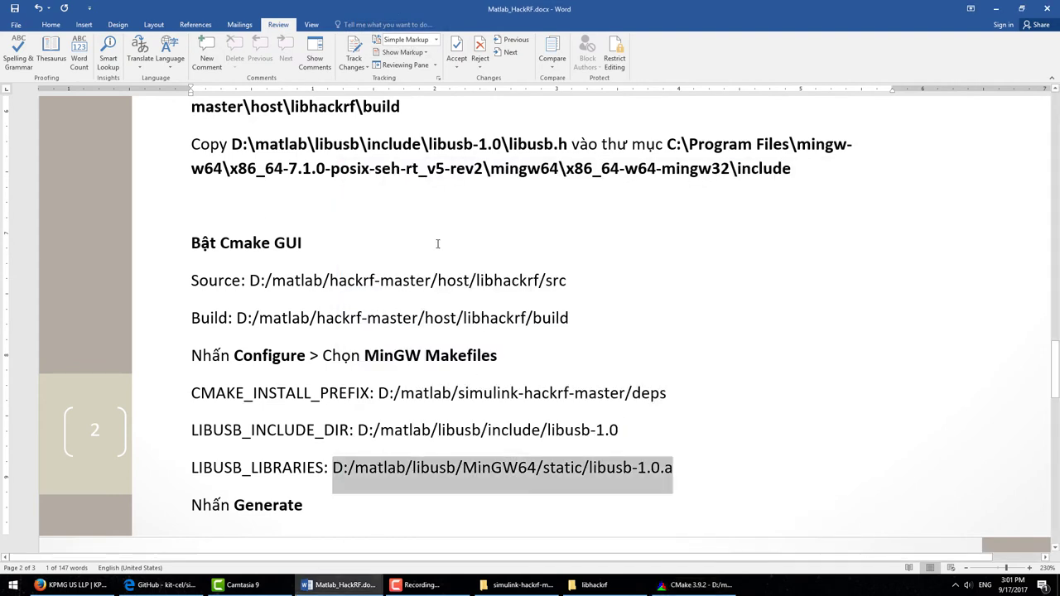
pyautogui.press('Right')
pyautogui.scroll(-1, 354, 415)
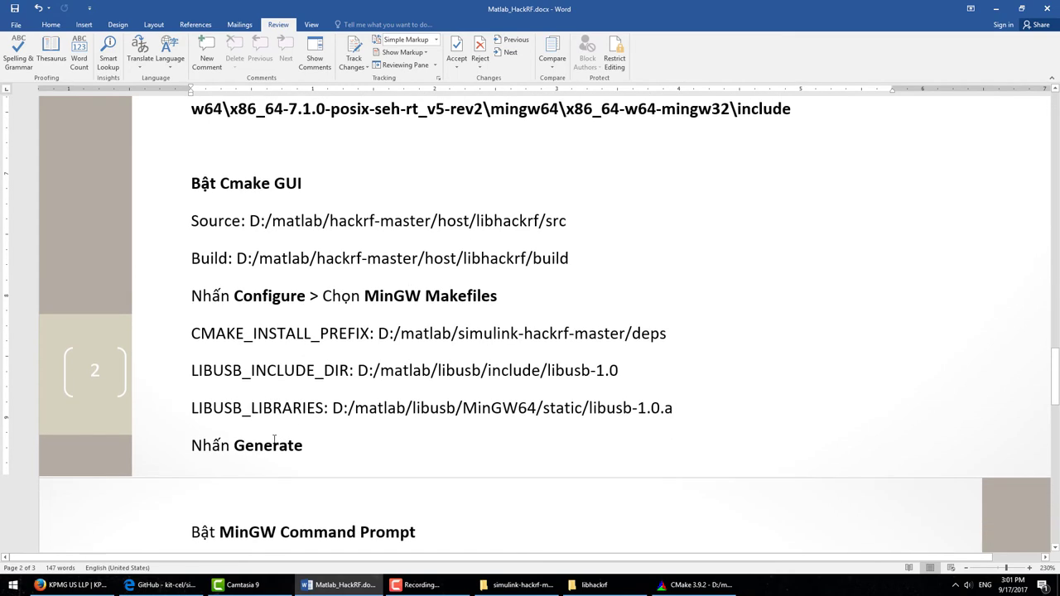
pyautogui.doubleClick(255, 445)
pyautogui.click(701, 585)
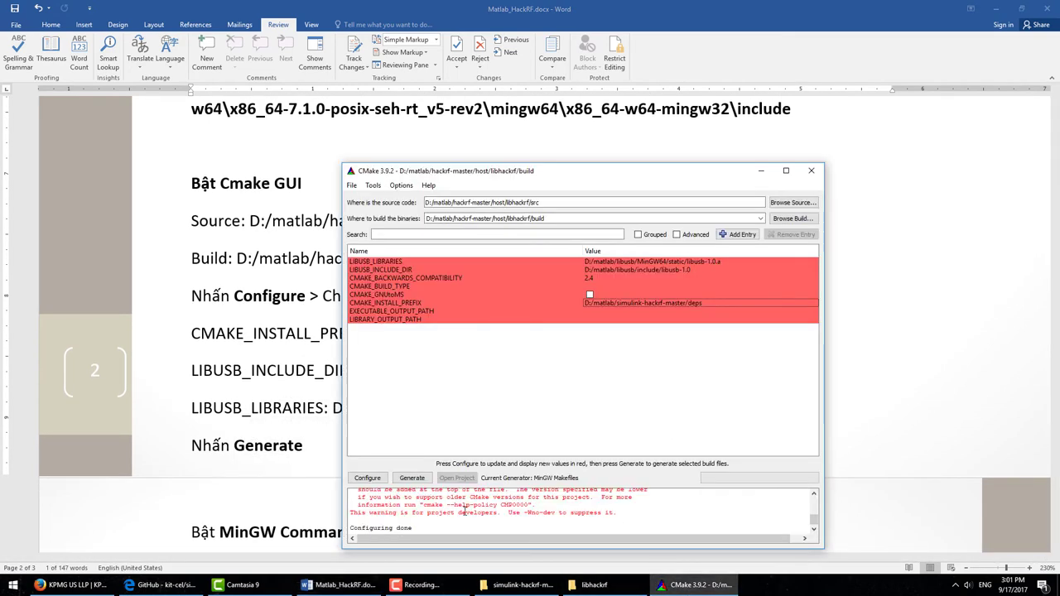
pyautogui.click(402, 479)
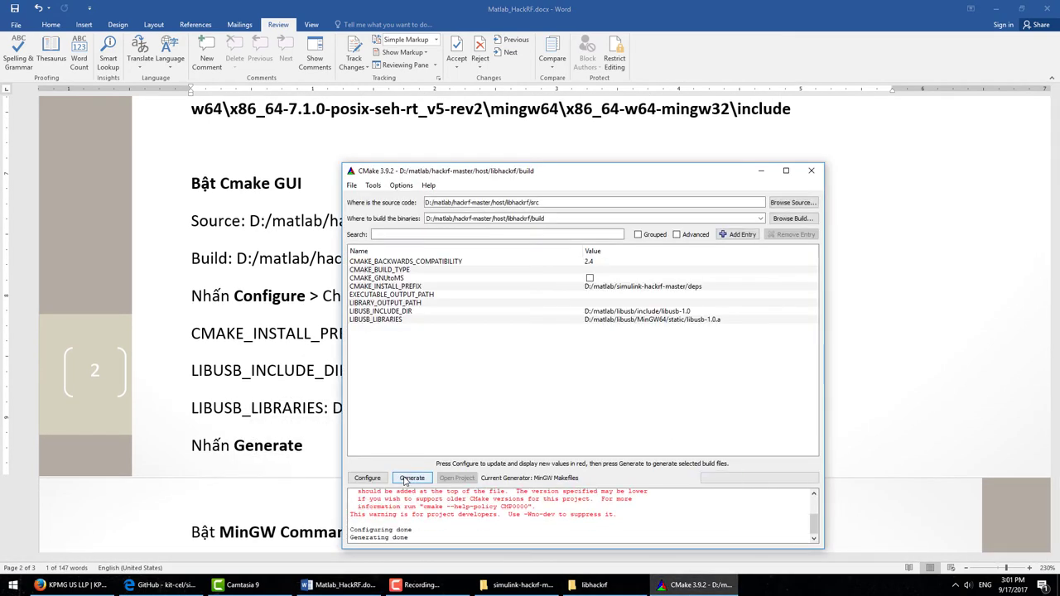
pyautogui.moveTo(351, 530); pyautogui.dragTo(450, 551)
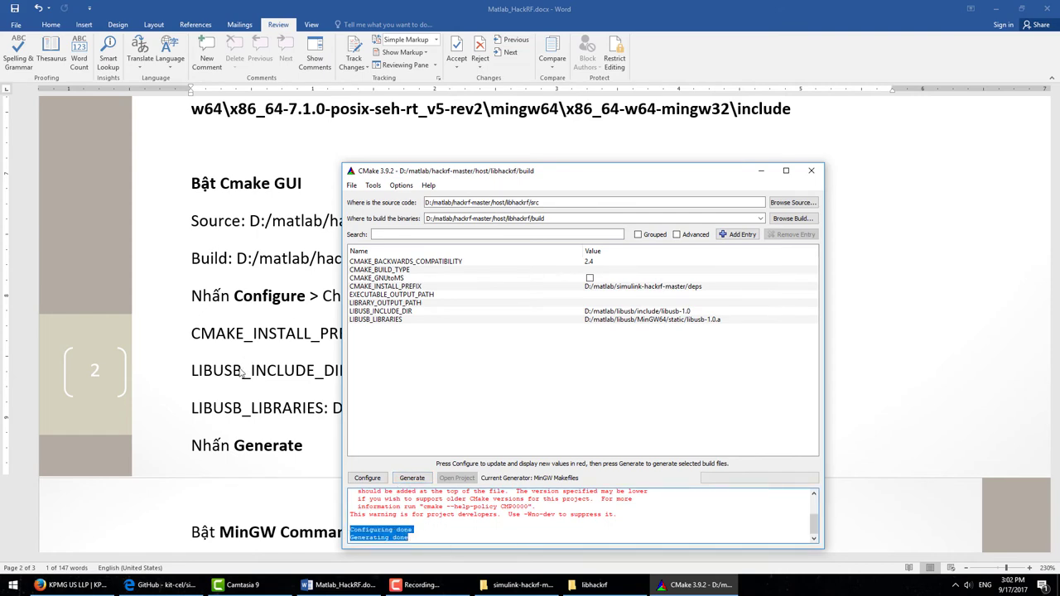
# Step: Return to the Word document and read the MinGW Command Prompt instructions for building libhackrf
pyautogui.doubleClick(267, 445)
pyautogui.scroll(-3, 249, 373)
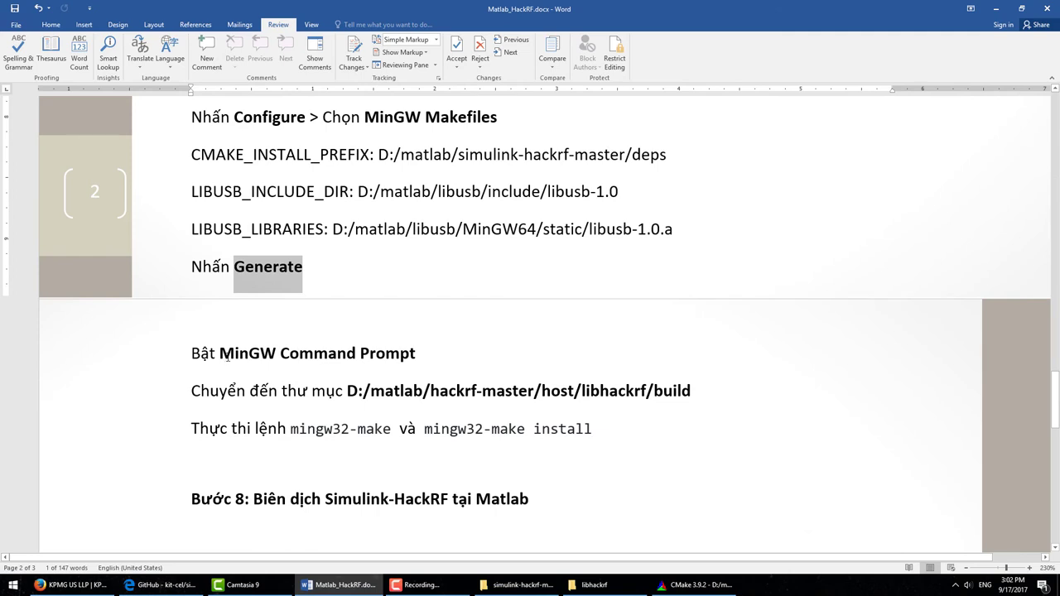
pyautogui.moveTo(219, 354); pyautogui.dragTo(279, 354)
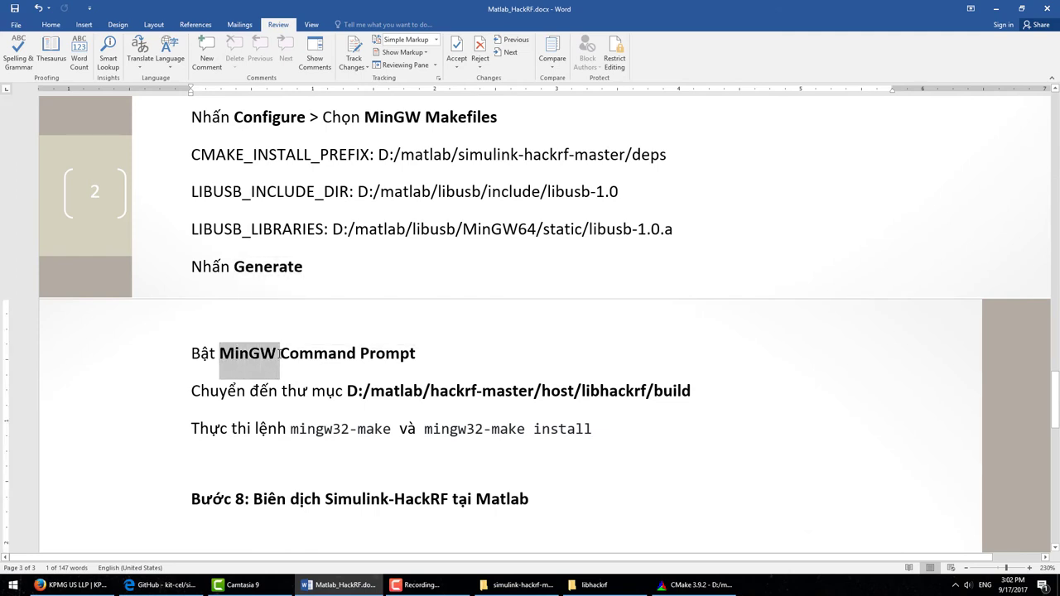
# Step: Open the MinGW Run terminal from the desktop and copy the path D:/matlab/hackrf-master/host/libhackrf/build from the Word document
pyautogui.press('super+d')
pyautogui.doubleClick(21, 354)
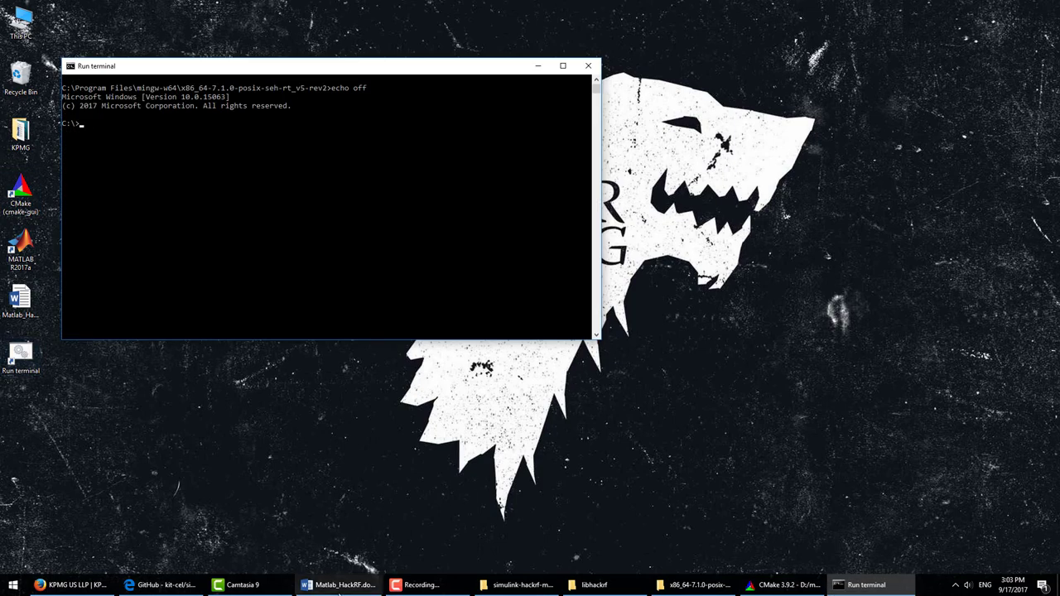
pyautogui.click(337, 584)
pyautogui.moveTo(343, 393); pyautogui.dragTo(662, 396)
pyautogui.rightClick(646, 397)
pyautogui.click(660, 414)
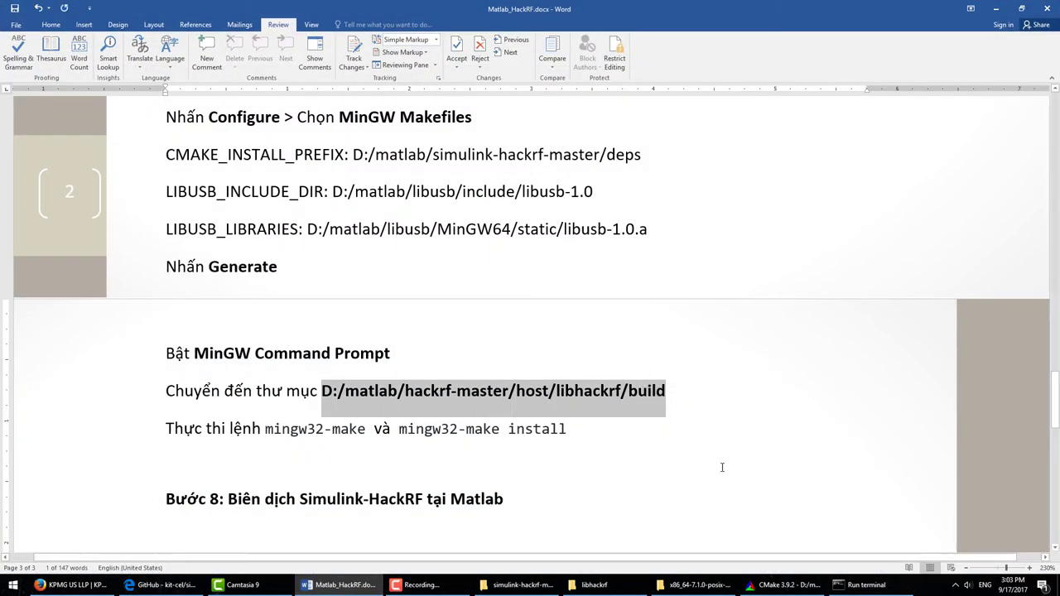
# Step: Change the terminal's working directory to D:/matlab/hackrf-master/host/libhackrf/build and switch to drive d:
pyautogui.click(861, 584)
pyautogui.write('cd')
pyautogui.hotkey('ctrl', 'v')
pyautogui.write('d:')
pyautogui.press('Return')
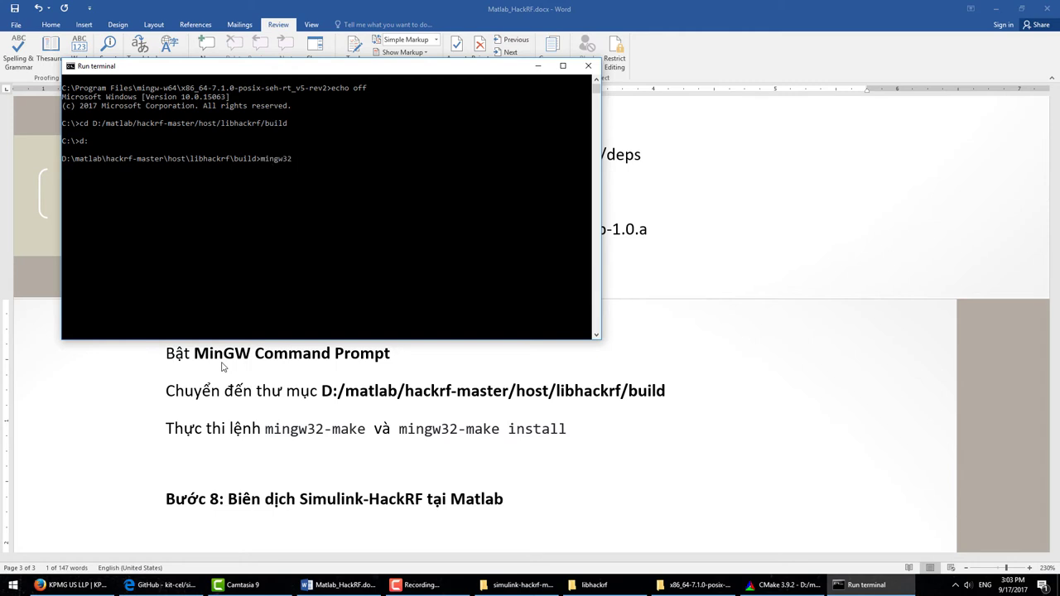
# Step: Compile libhackrf with mingw32-make and highlight the final build output line
pyautogui.press('Return')
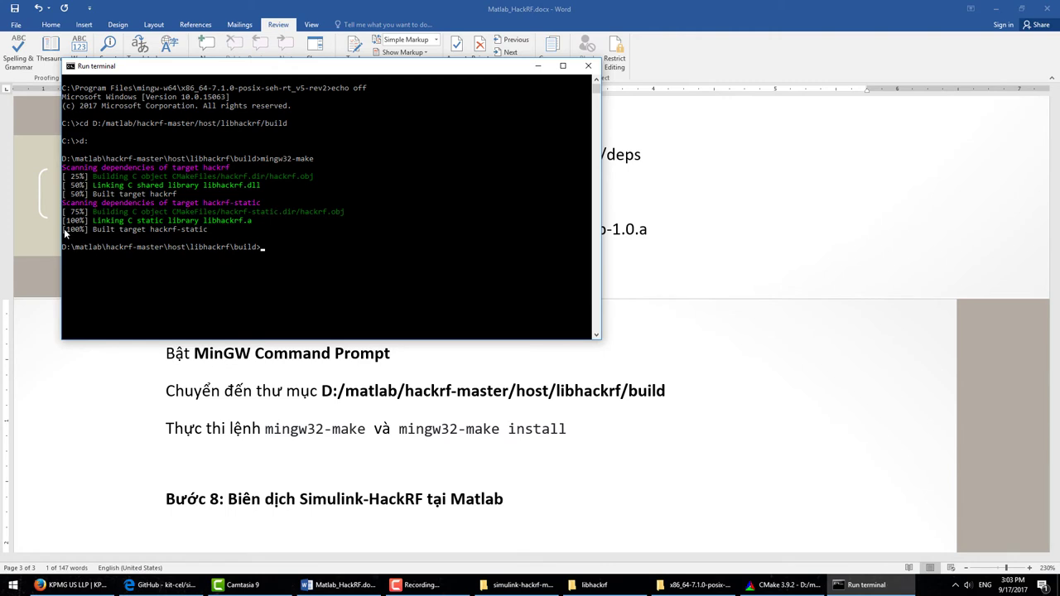
pyautogui.moveTo(64, 228); pyautogui.dragTo(167, 232)
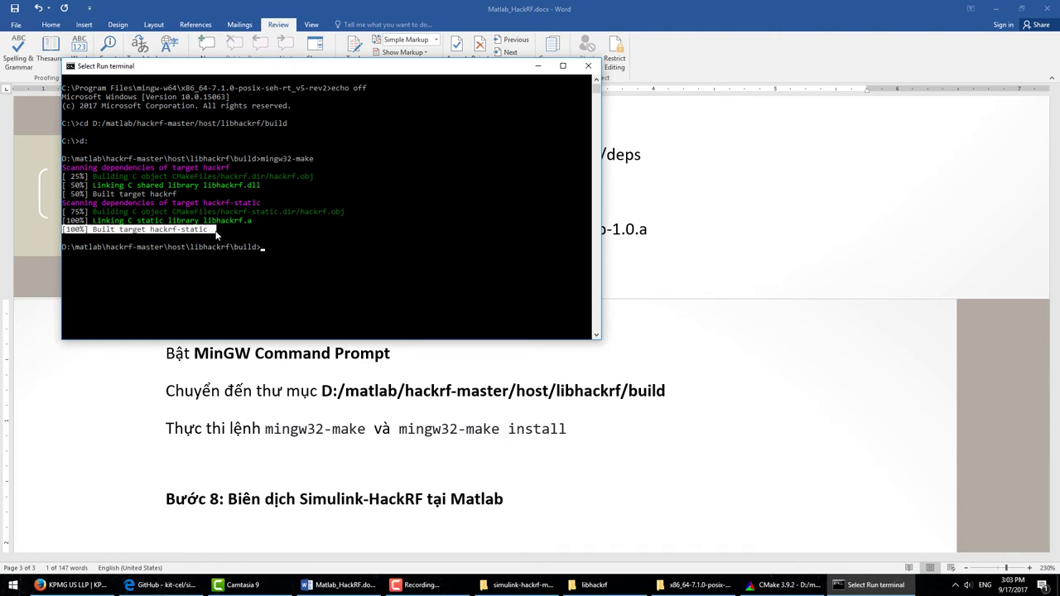
pyautogui.rightClick(215, 232)
# Step: Install the compiled library with mingw32-make install and highlight the installation output
pyautogui.press('Up')
pyautogui.write('install')
pyautogui.press('Return')
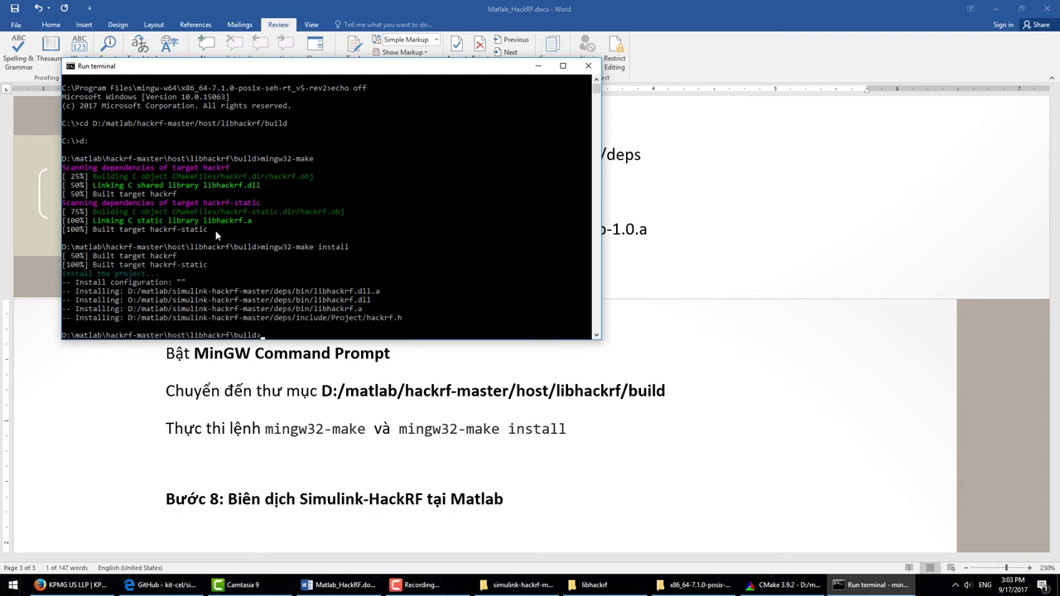
pyautogui.moveTo(65, 274); pyautogui.dragTo(408, 322)
pyautogui.click(408, 319)
pyautogui.rightClick(409, 321)
# Step: Return to the Word document and locate step 8 on compiling Simulink-HackRF in Matlab
pyautogui.hotkey('alt', 'Tab')
pyautogui.scroll(-3, 303, 425)
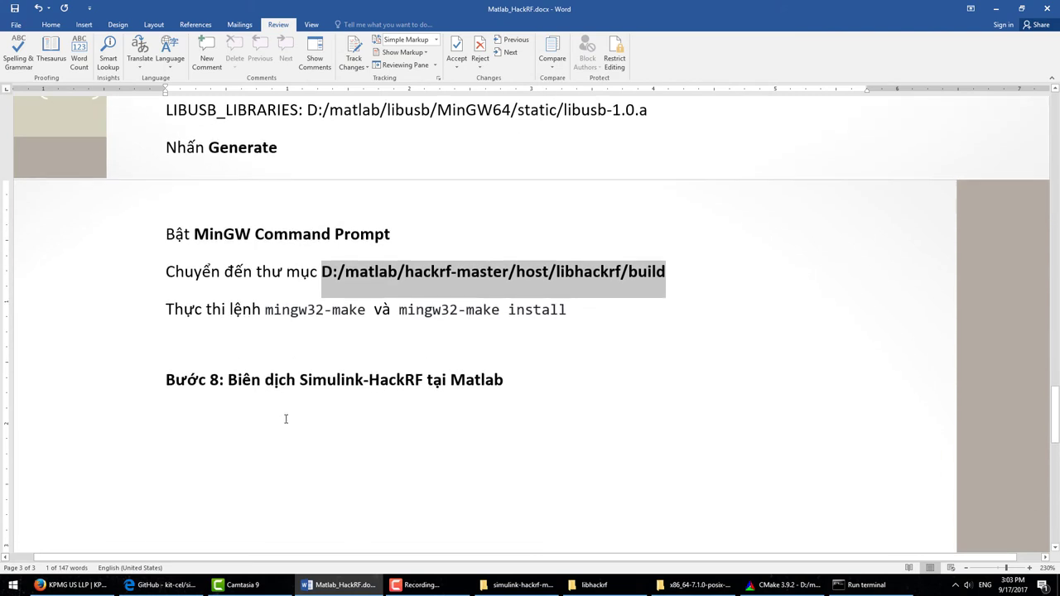
pyautogui.click(165, 383)
pyautogui.click(123, 329)
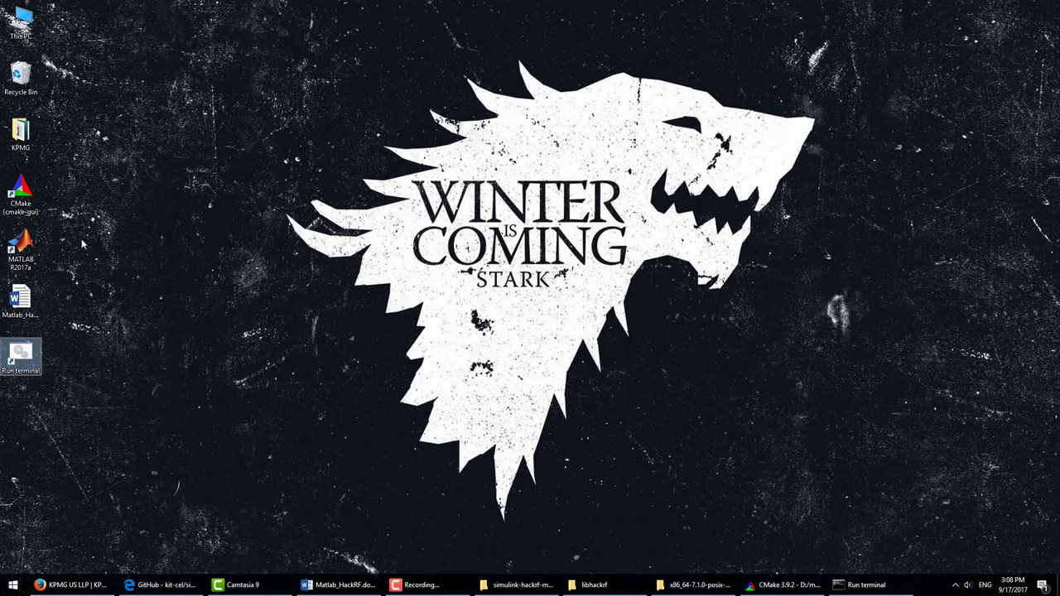
# Step: Launch MATLAB R2017a from the desktop and make simulink-hackrf-master the current folder
pyautogui.click(36, 241)
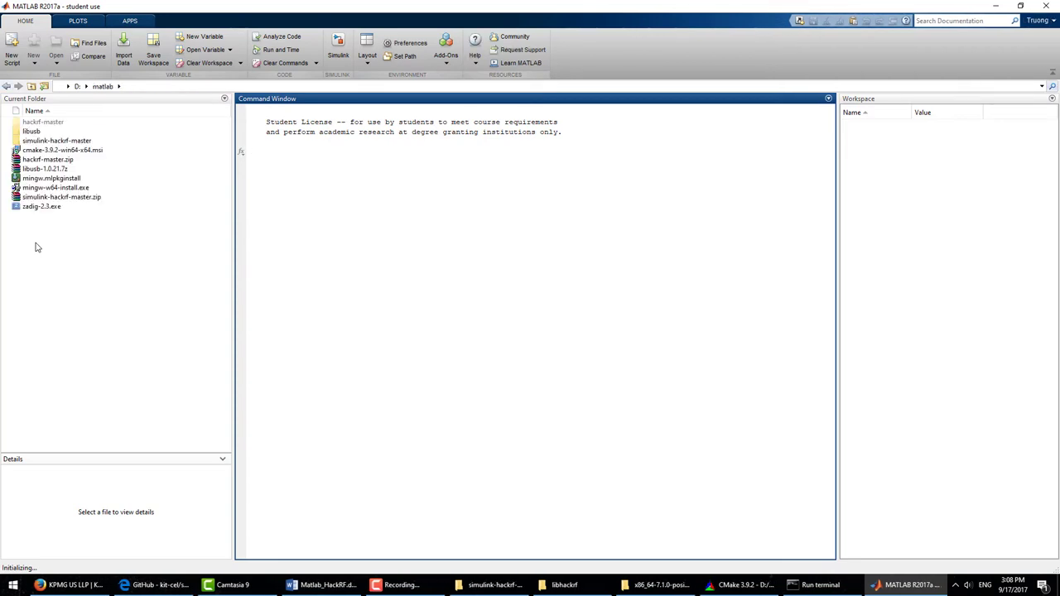
pyautogui.doubleClick(28, 142)
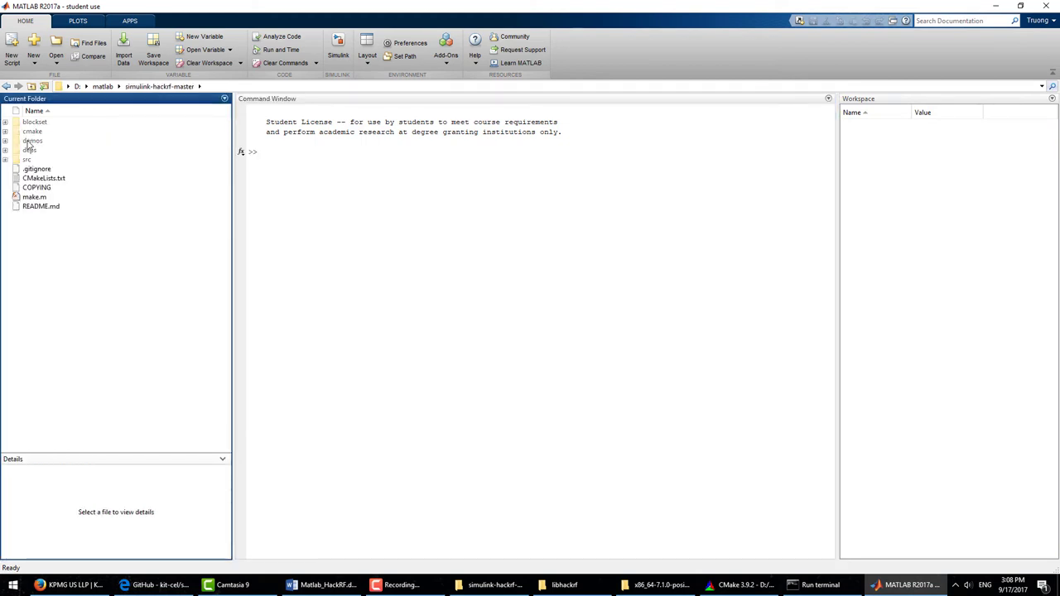
pyautogui.click(290, 445)
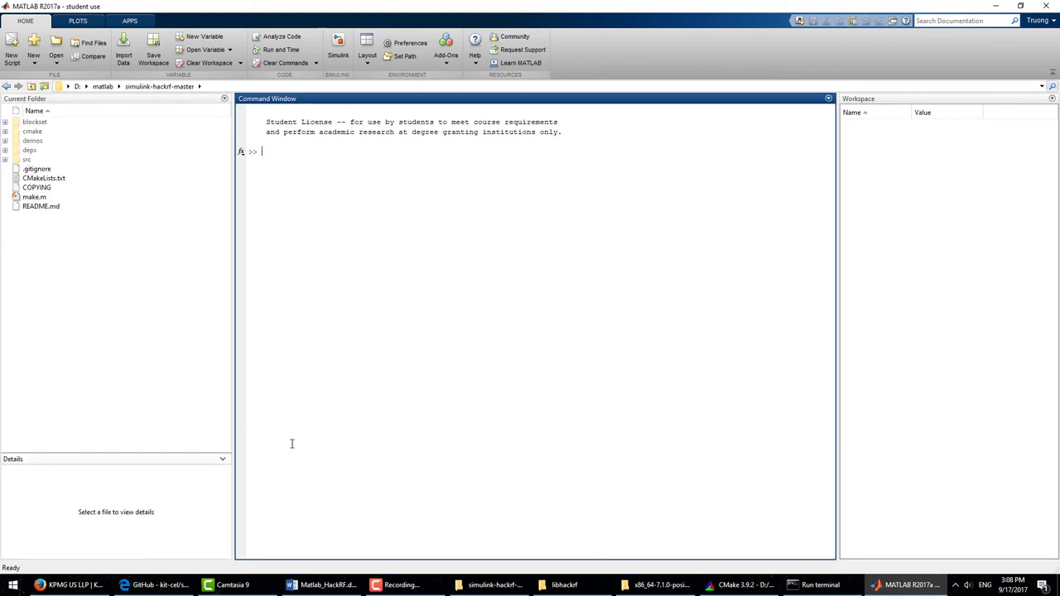
# Step: Review the step 8 compile instruction in the Word document and highlight the word make in yellow
pyautogui.click(317, 585)
pyautogui.click(153, 357)
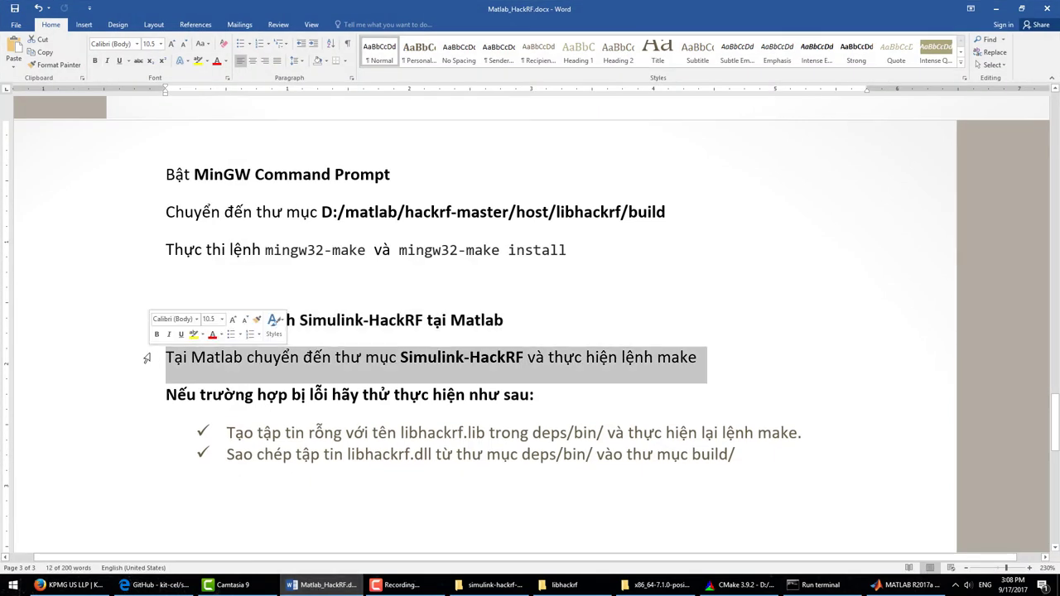
pyautogui.doubleClick(686, 359)
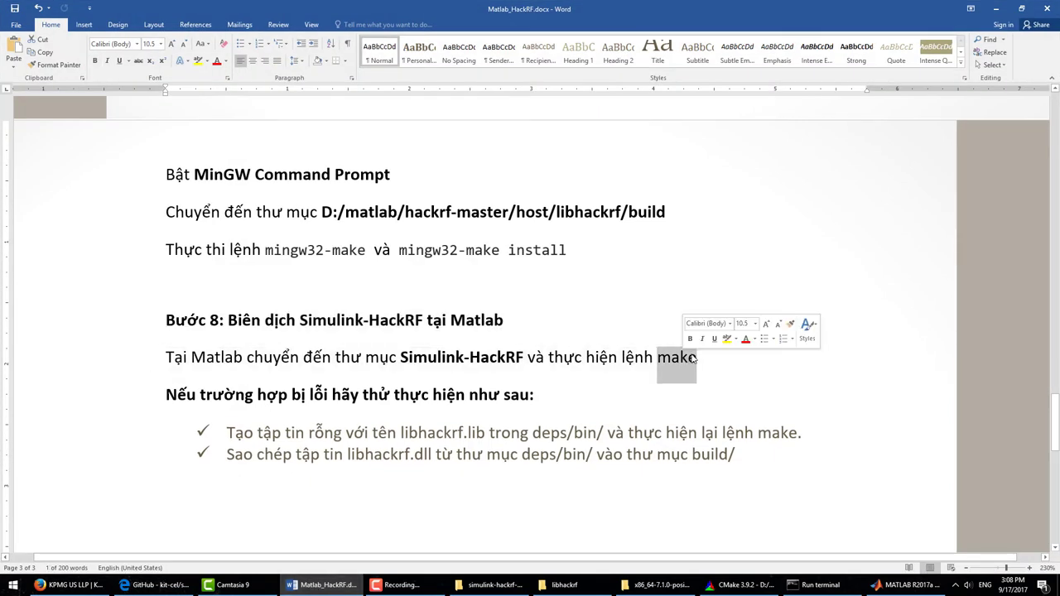
pyautogui.click(726, 339)
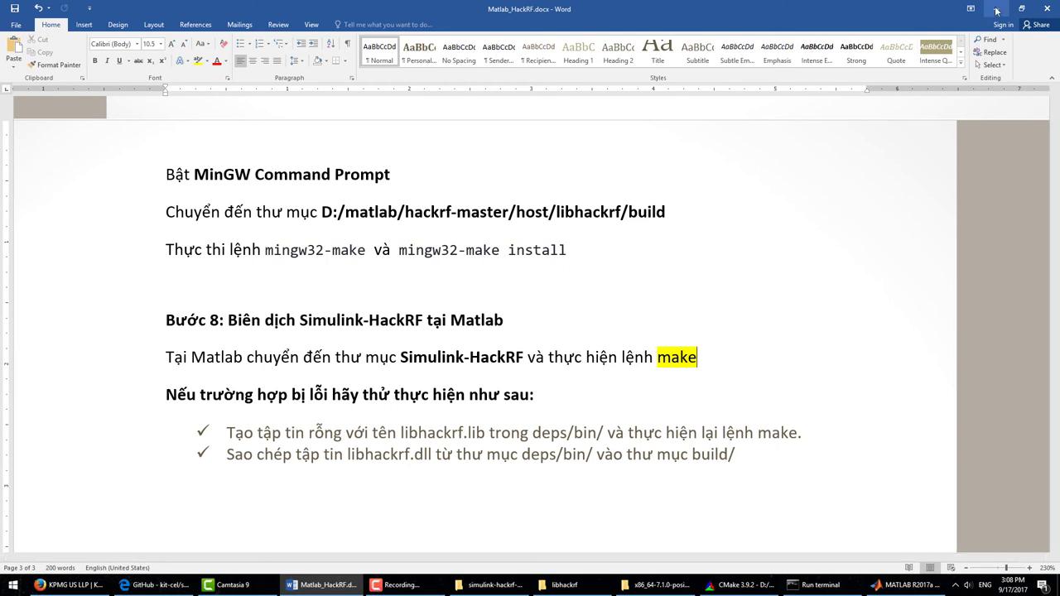
# Step: Switch to MATLAB and run the make command from the simulink-hackrf-master folder
pyautogui.hotkey('alt', 'Tab')
pyautogui.write('make')
pyautogui.press('Return')
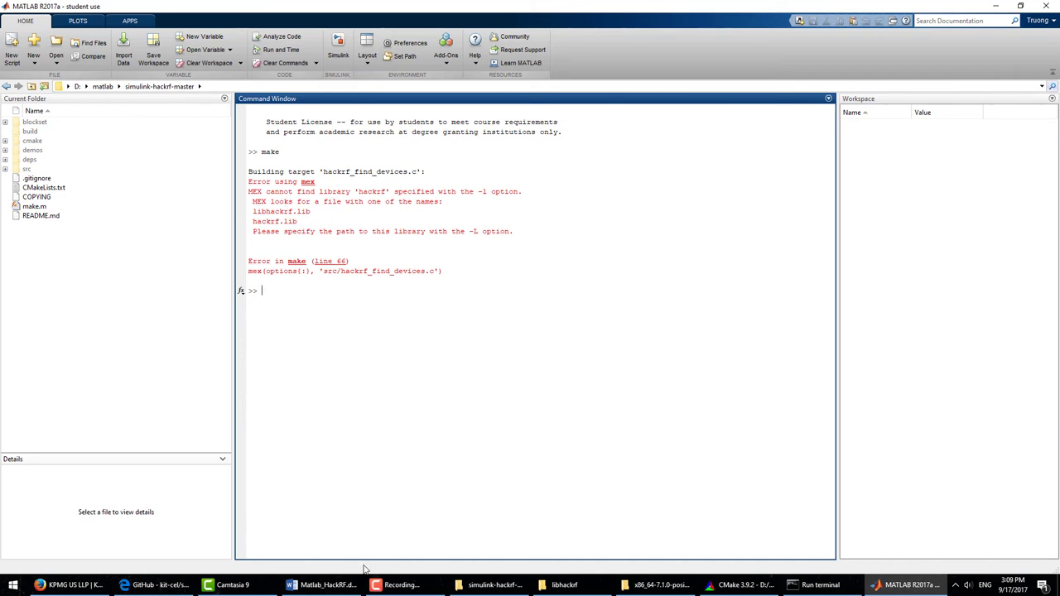
# Step: Review the error-handling instructions in the Word document and copy the file name libhackrf.lib
pyautogui.click(324, 585)
pyautogui.click(143, 400)
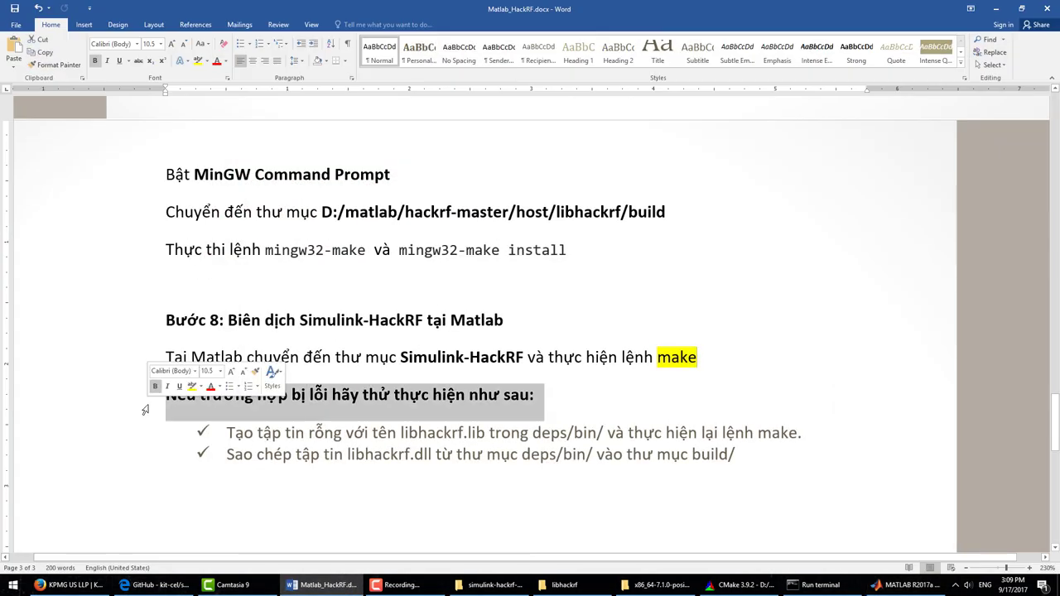
pyautogui.click(287, 432)
pyautogui.moveTo(400, 432); pyautogui.dragTo(483, 432)
pyautogui.rightClick(482, 433)
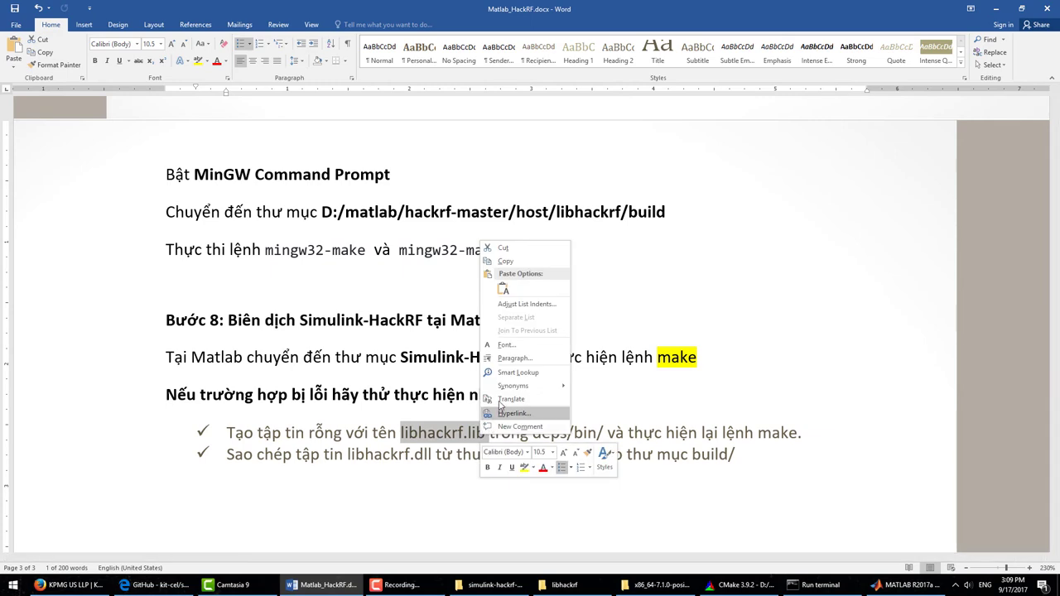
pyautogui.click(505, 261)
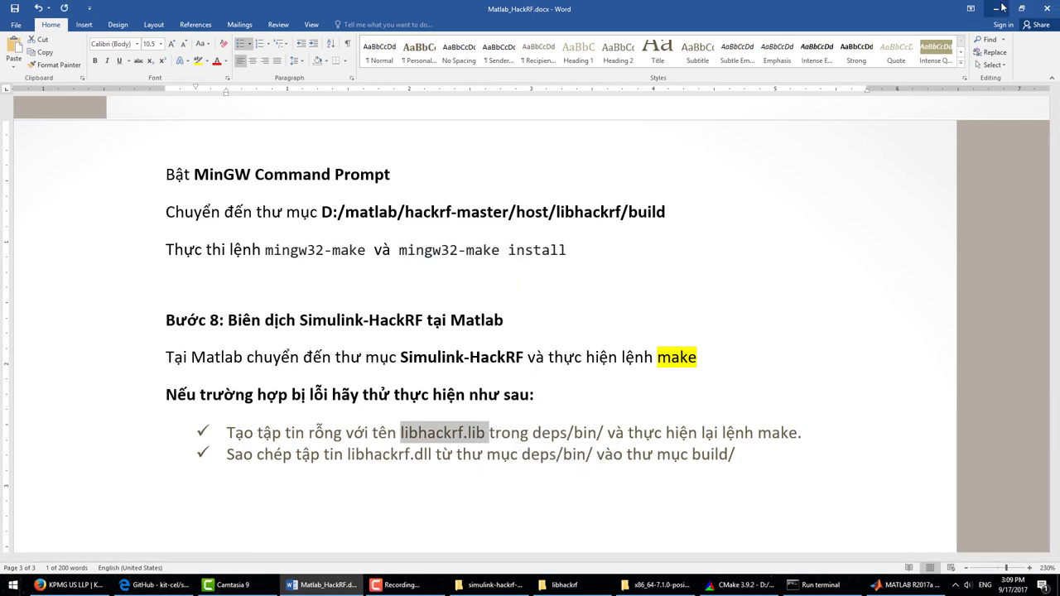
pyautogui.click(1000, 9)
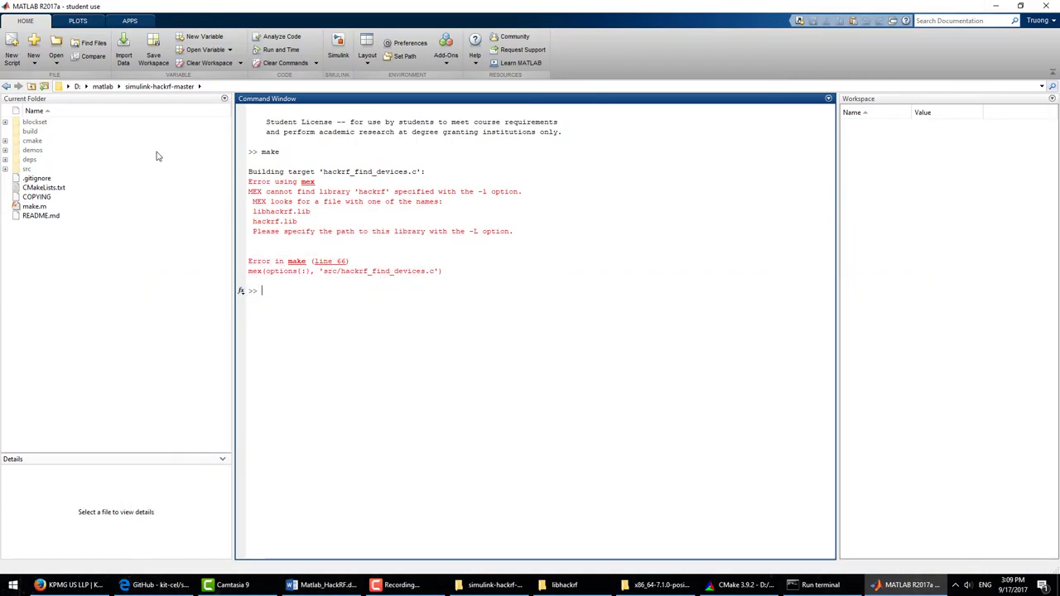
# Step: Create a new Example file in MATLAB's deps/bin folder and name it libhackrf.lib
pyautogui.doubleClick(28, 160)
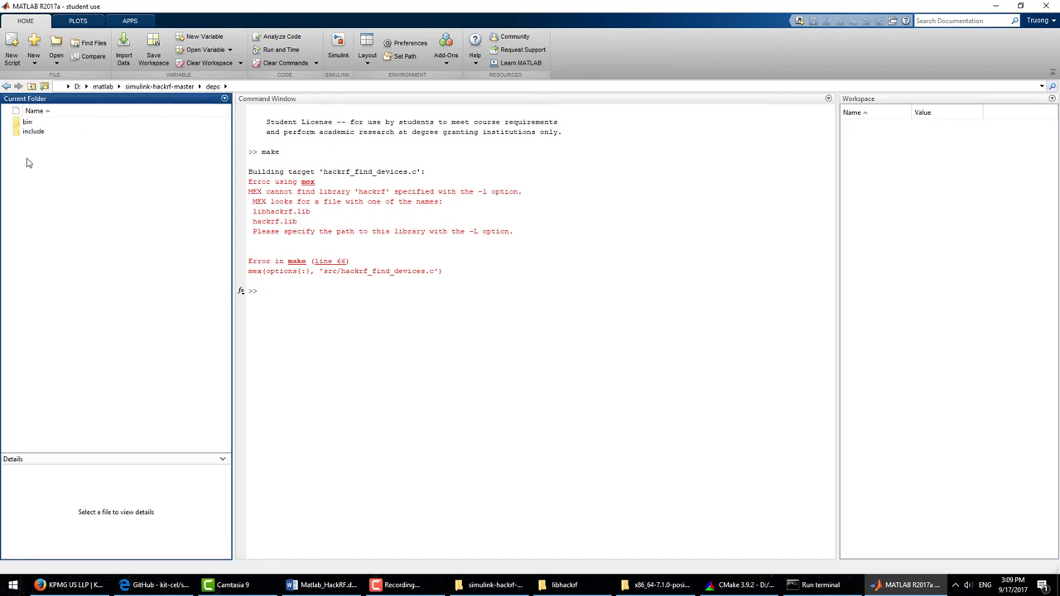
pyautogui.doubleClick(33, 124)
pyautogui.rightClick(59, 195)
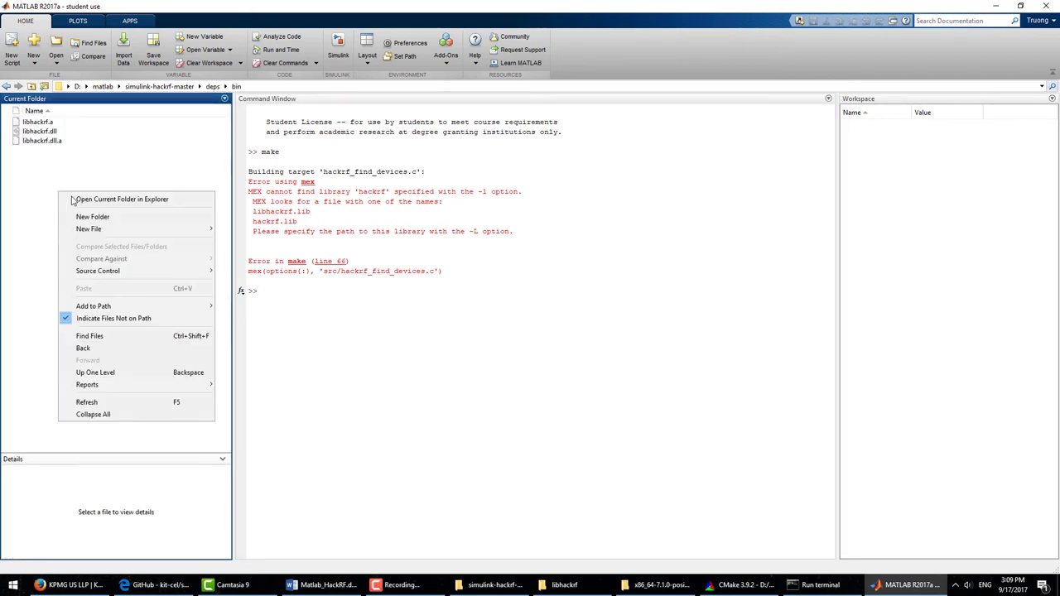
pyautogui.moveTo(103, 229)
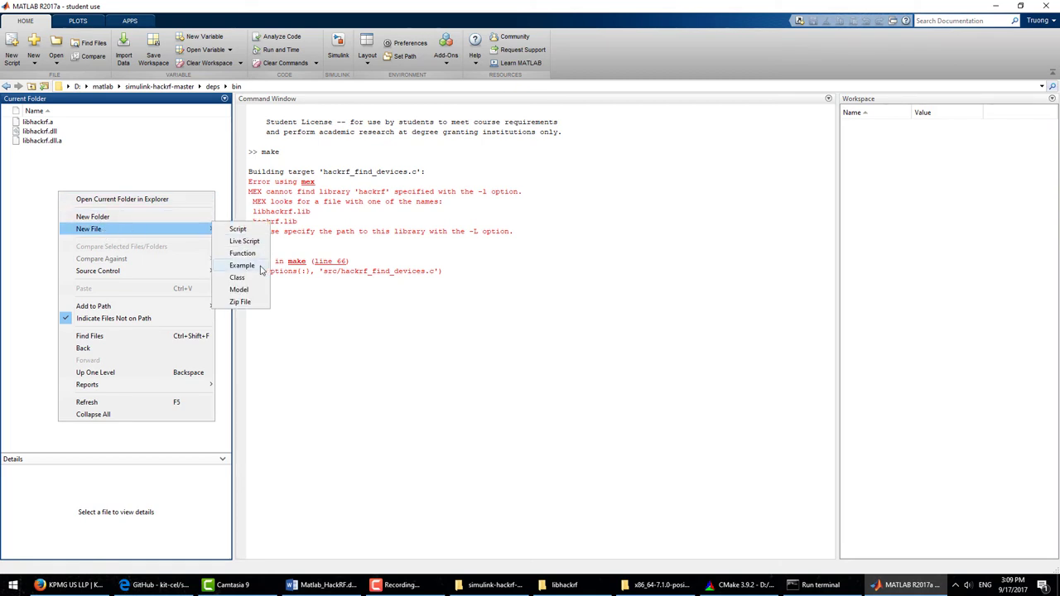
pyautogui.click(242, 265)
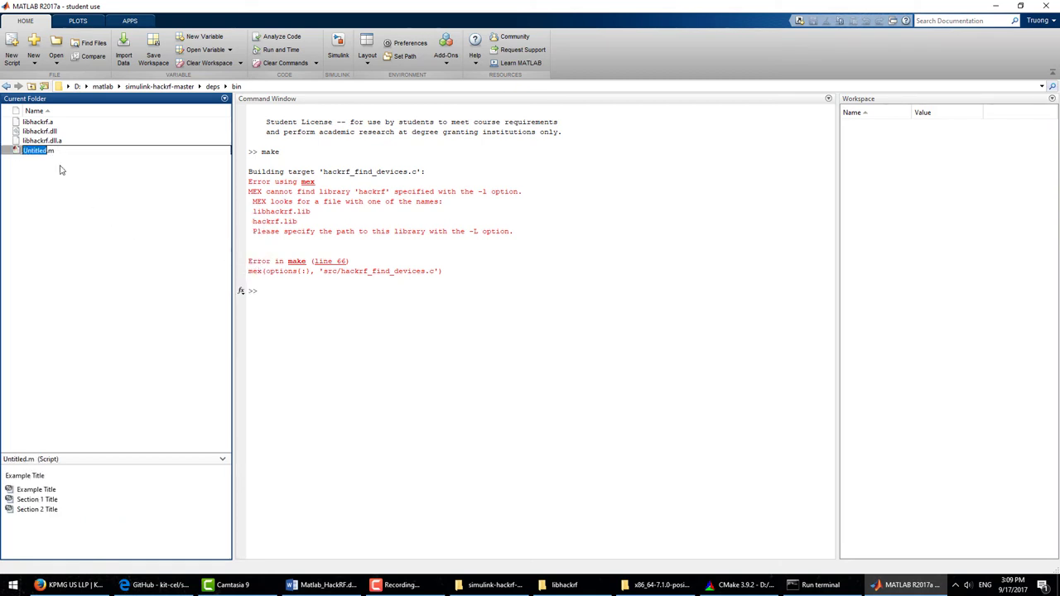
pyautogui.hotkey('ctrl', 'v')
pyautogui.press('Return')
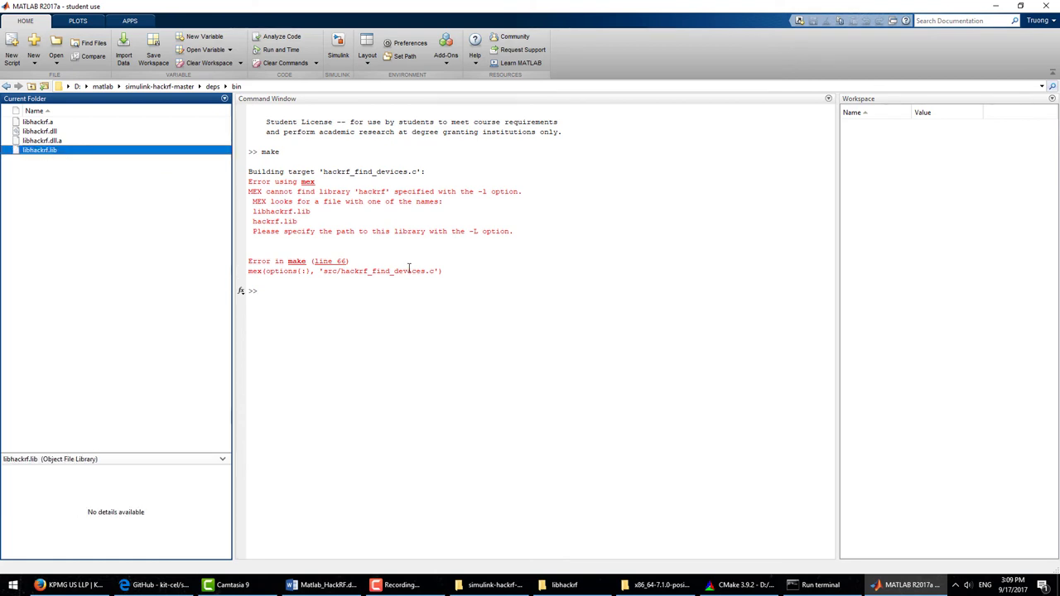
# Step: Open libhackrf.lib in the editor and delete all of its contents
pyautogui.press('Return')
pyautogui.hotkey('ctrl', 'a')
pyautogui.press('Delete')
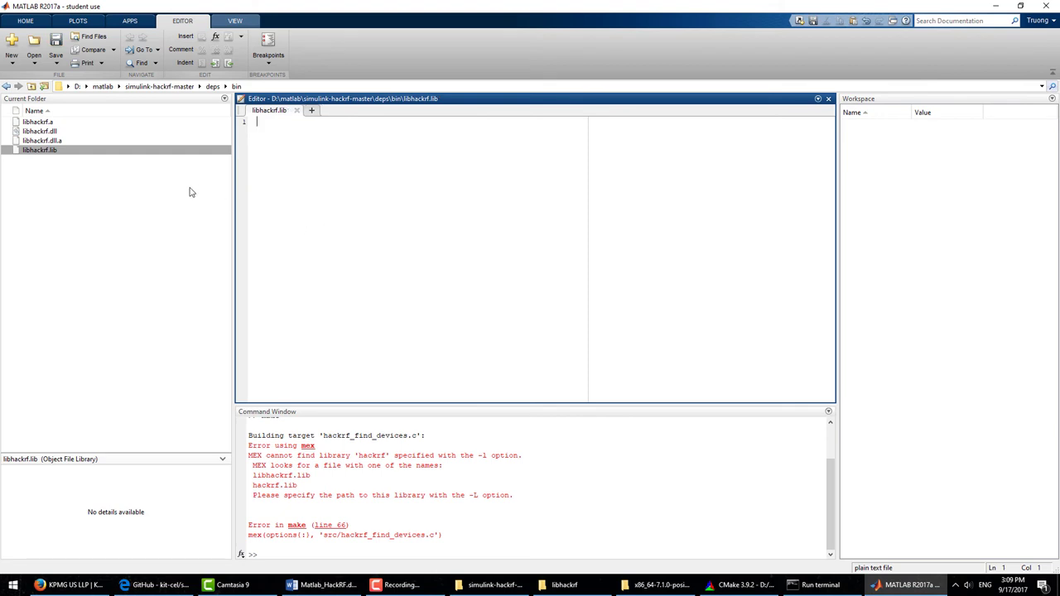
# Step: Recheck the libhackrf.lib instruction in the Word document and rerun make in MATLAB from the simulink-hackrf-master folder
pyautogui.click(356, 586)
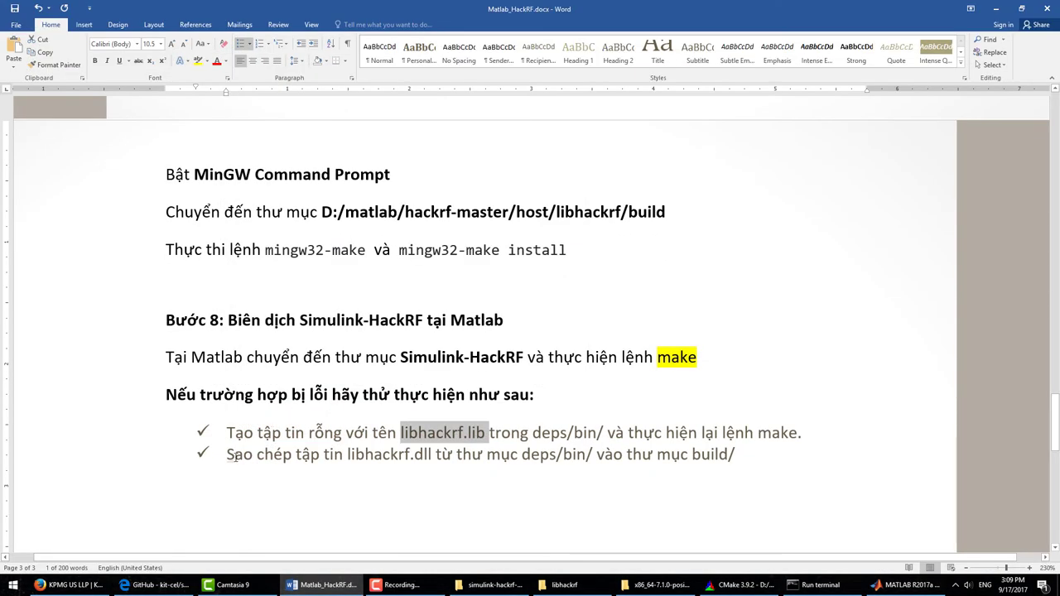
pyautogui.moveTo(229, 433); pyautogui.dragTo(800, 437)
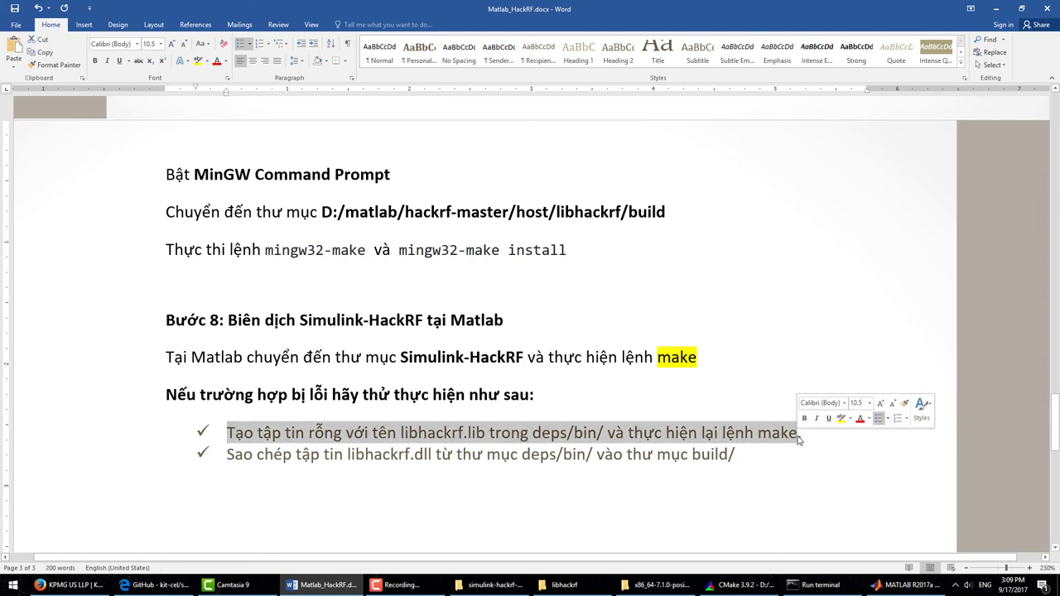
pyautogui.click(907, 584)
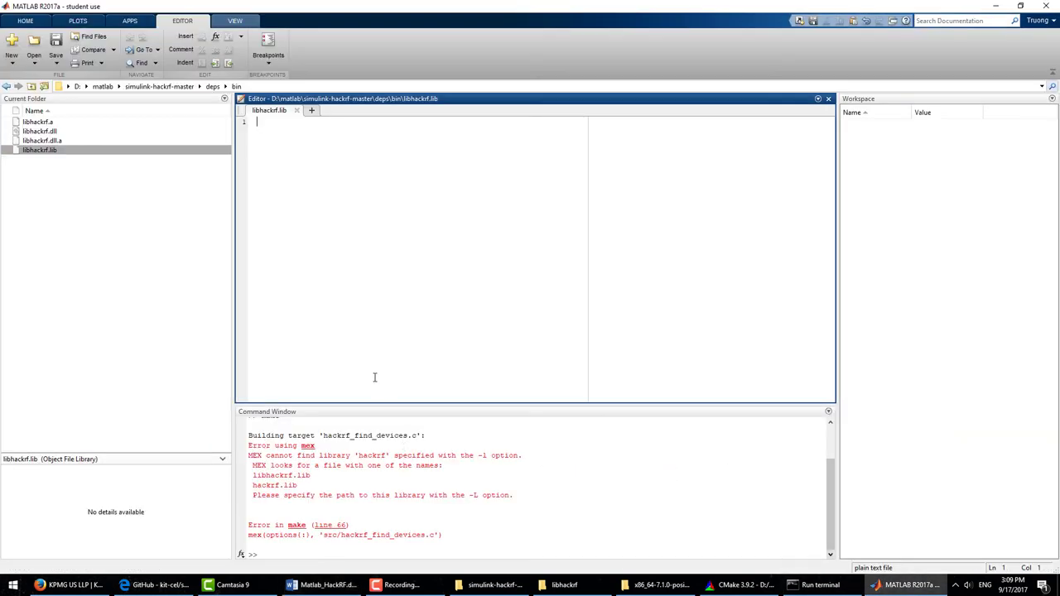
pyautogui.click(172, 87)
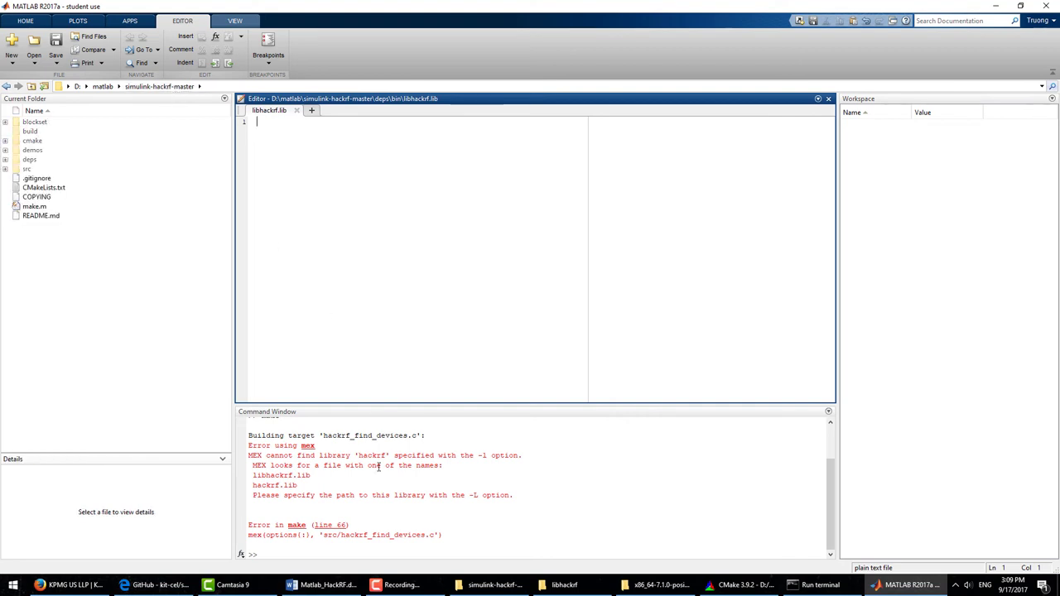
pyautogui.click(344, 553)
pyautogui.write('make')
pyautogui.press('Return')
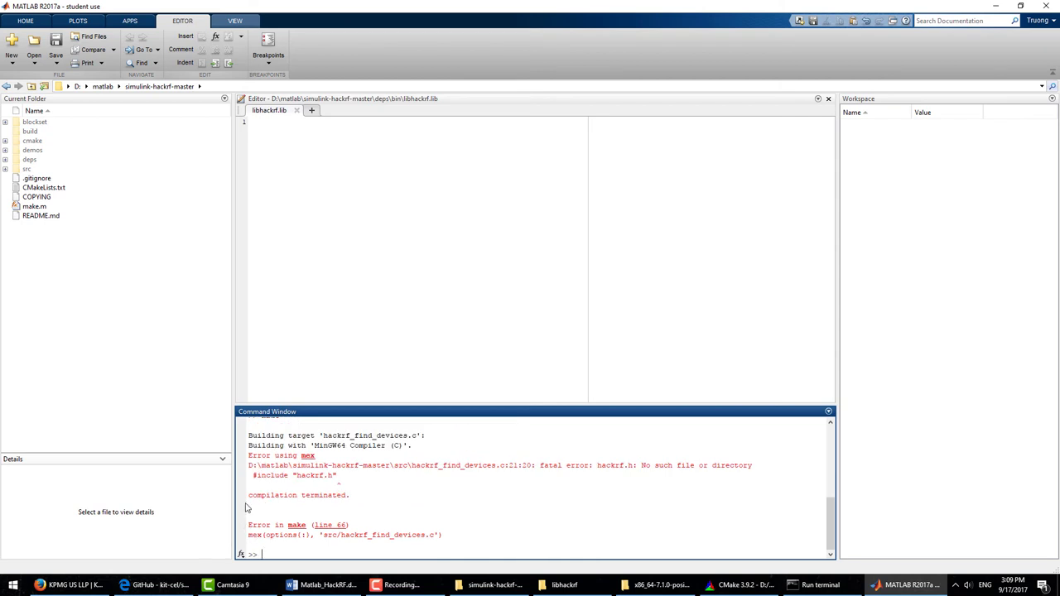
# Step: Copy the mex error text about hackrf.h from the Command Window to the end of the Word document
pyautogui.moveTo(248, 466); pyautogui.dragTo(629, 481)
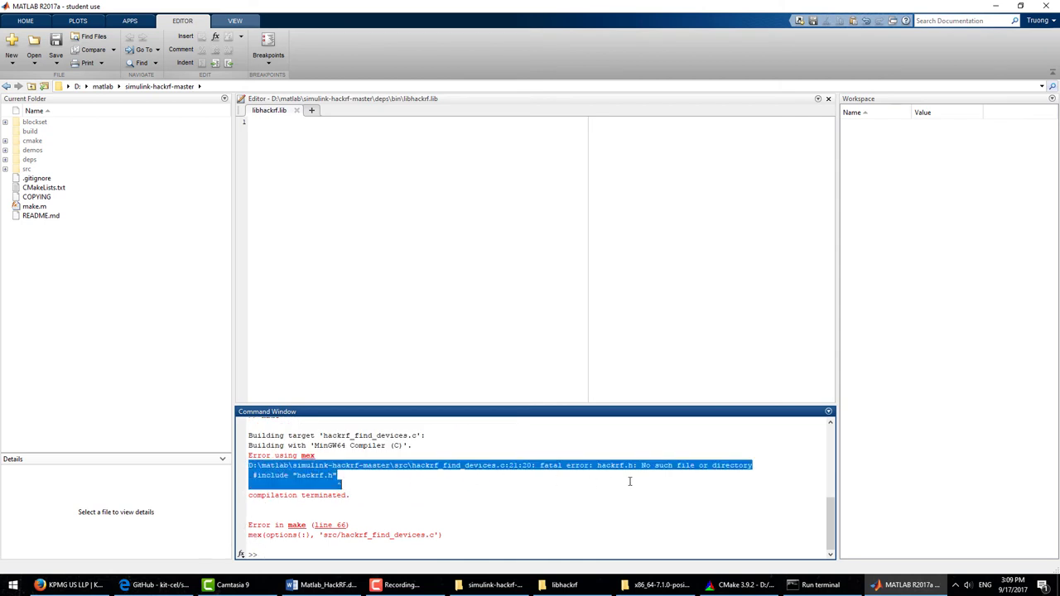
pyautogui.click(325, 475)
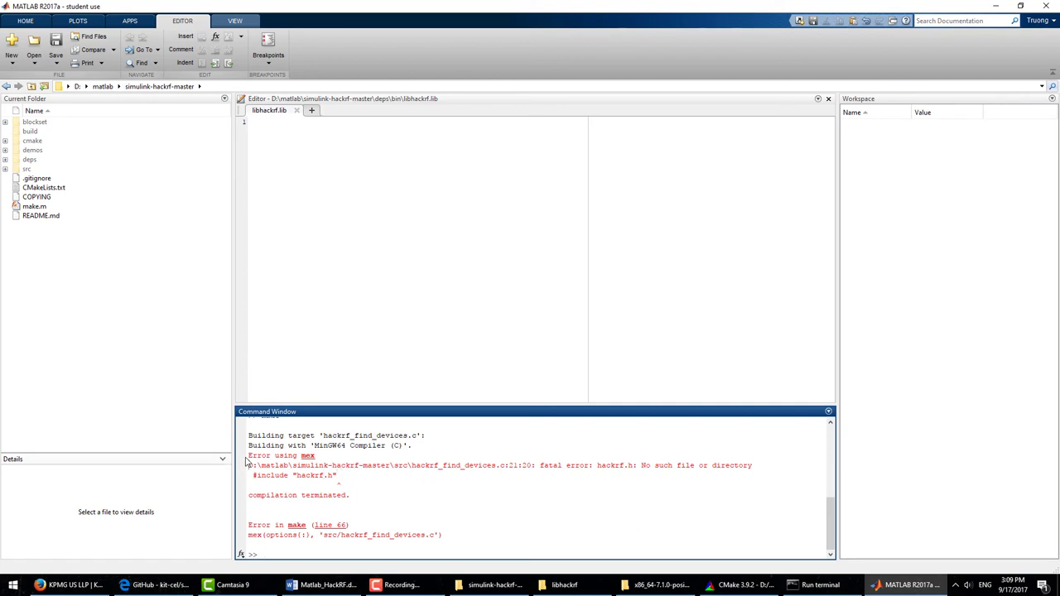
pyautogui.moveTo(248, 455); pyautogui.dragTo(359, 511)
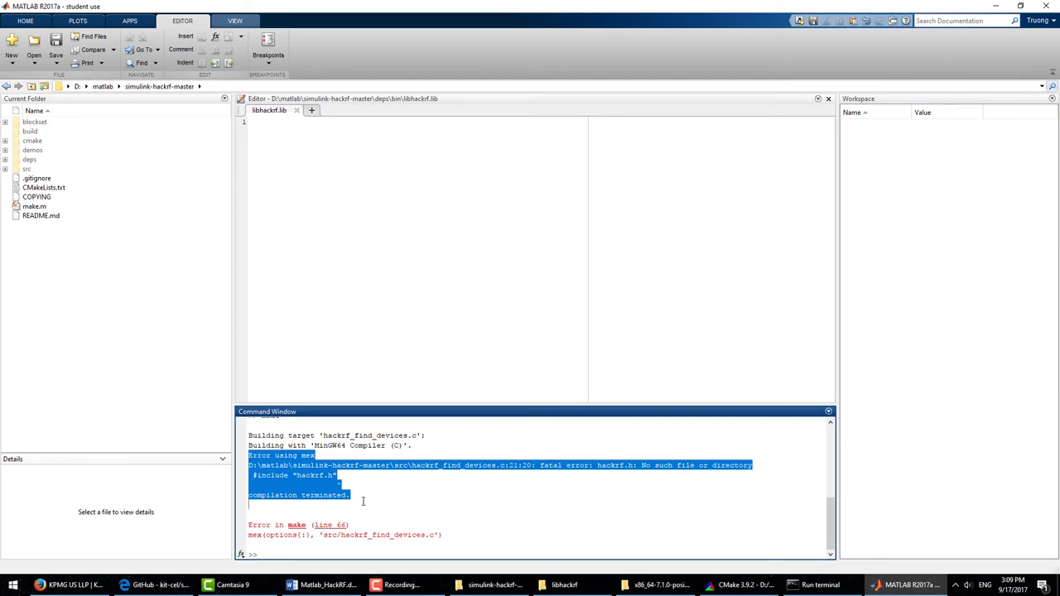
pyautogui.click(321, 585)
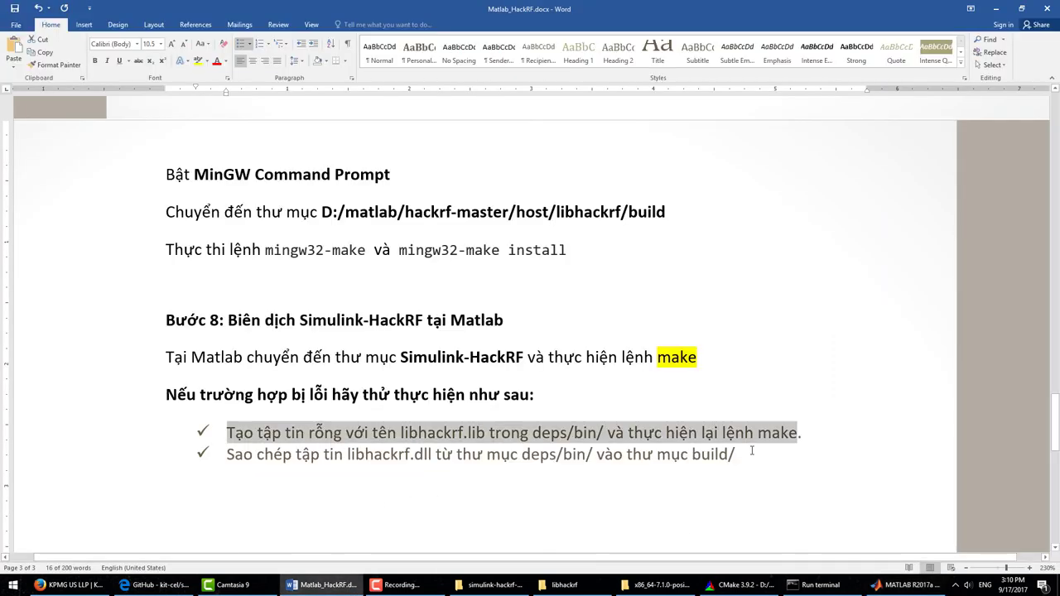
pyautogui.hotkey('ctrl', 'v')
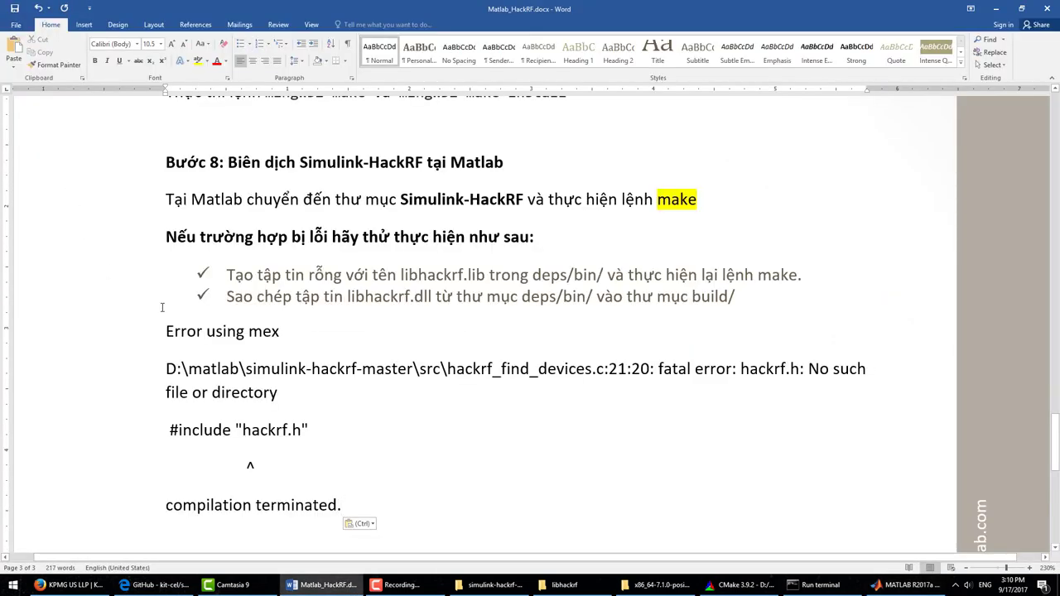
# Step: Move the pasted mex error down one blank line and highlight the hackrf_find_devices.c fatal error and #include "hackrf.h" lines in yellow
pyautogui.hotkey('ctrl', 'z')
pyautogui.press('Return')
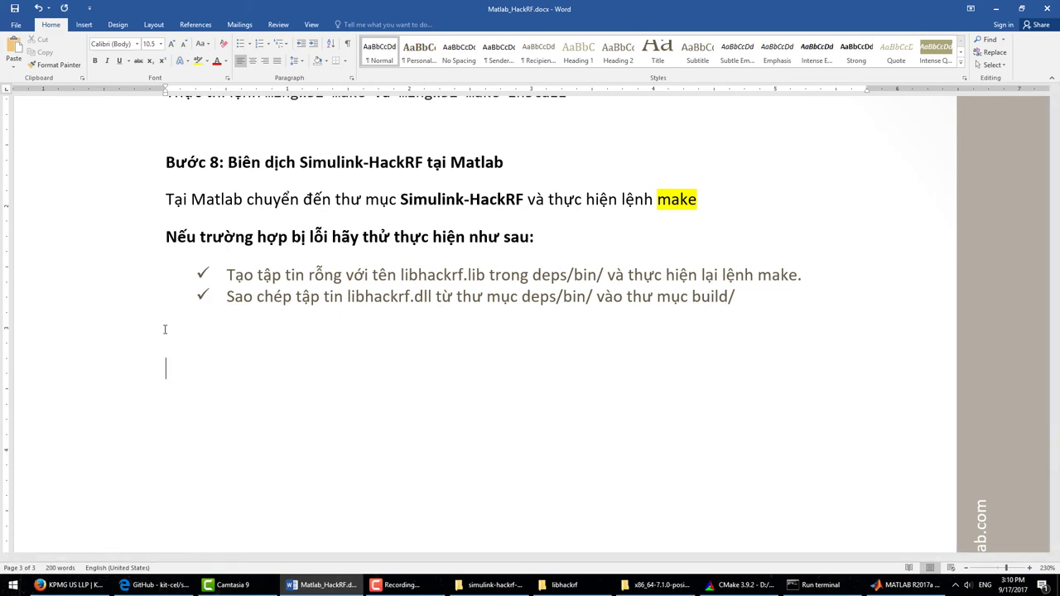
pyautogui.hotkey('ctrl', 'v')
pyautogui.click(166, 331)
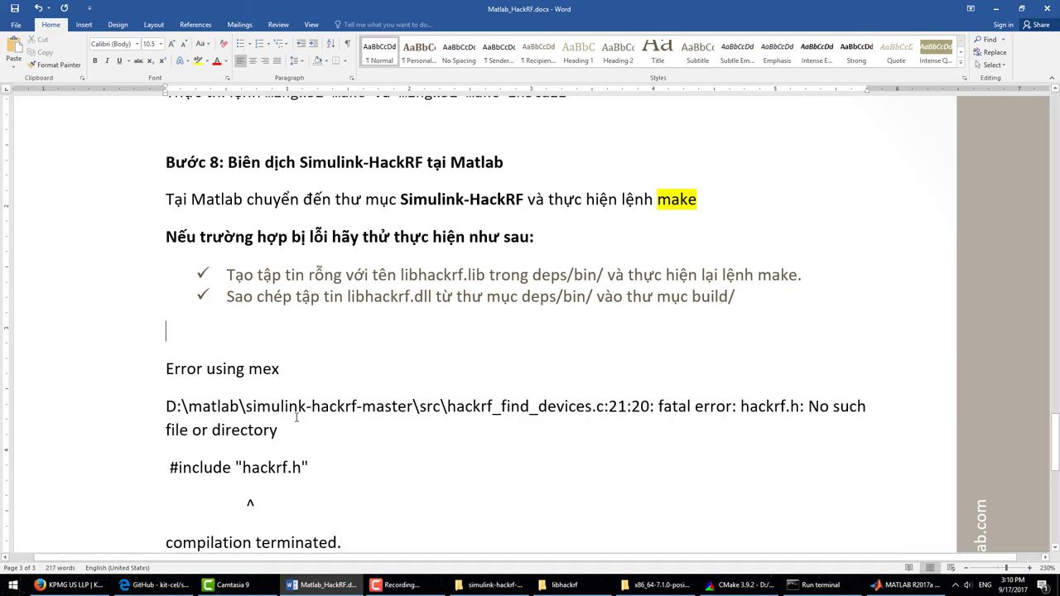
pyautogui.moveTo(169, 406); pyautogui.dragTo(302, 461)
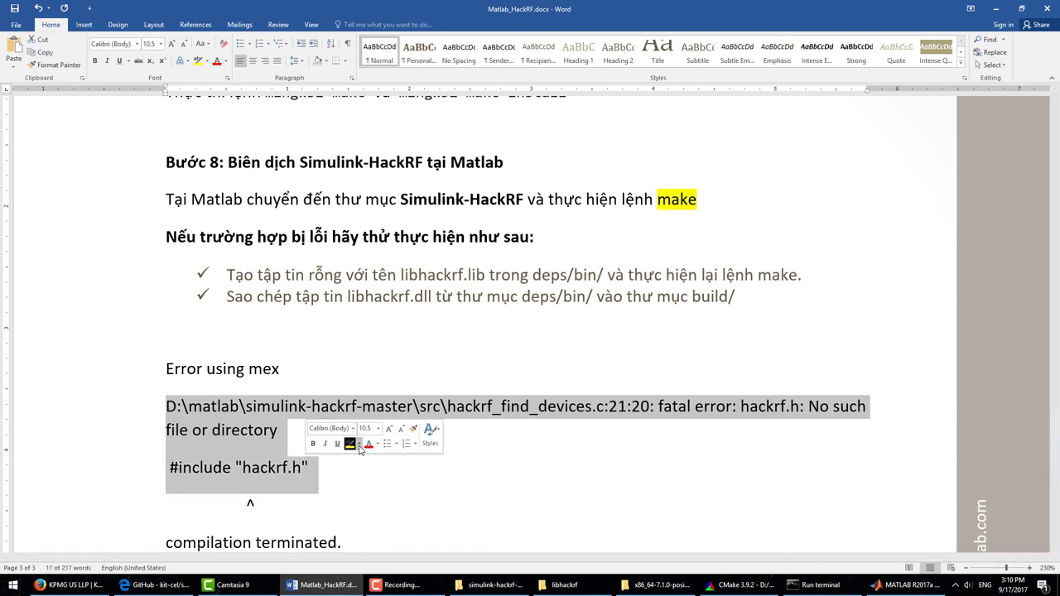
pyautogui.click(349, 443)
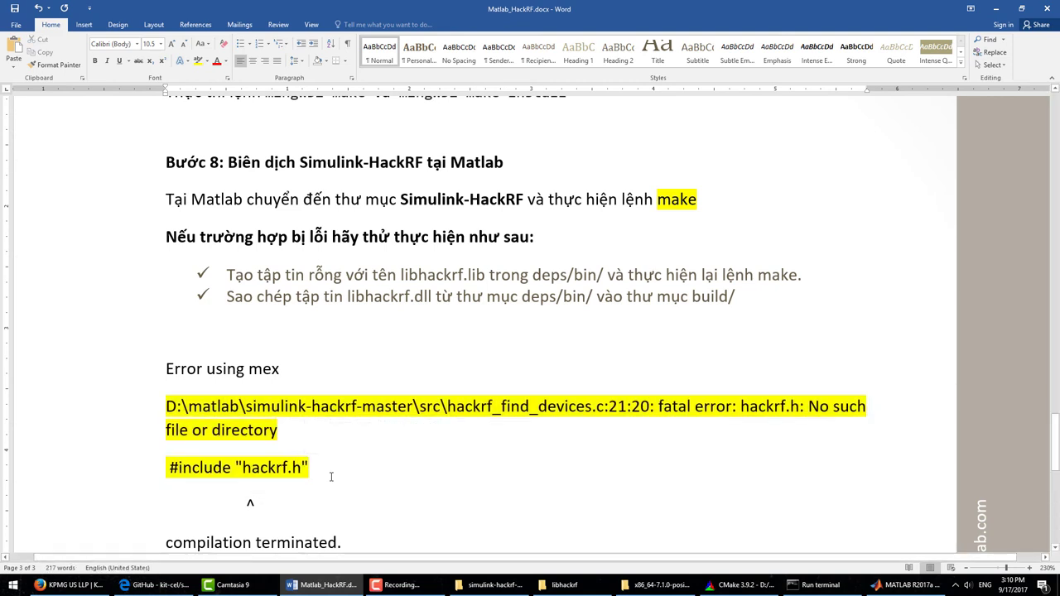
# Step: Add an arrow bullet below "compilation terminated." reading "Copy thư viện Libhackrf vào cùng thư mục biên dịch"
pyautogui.scroll(-3, 319, 478)
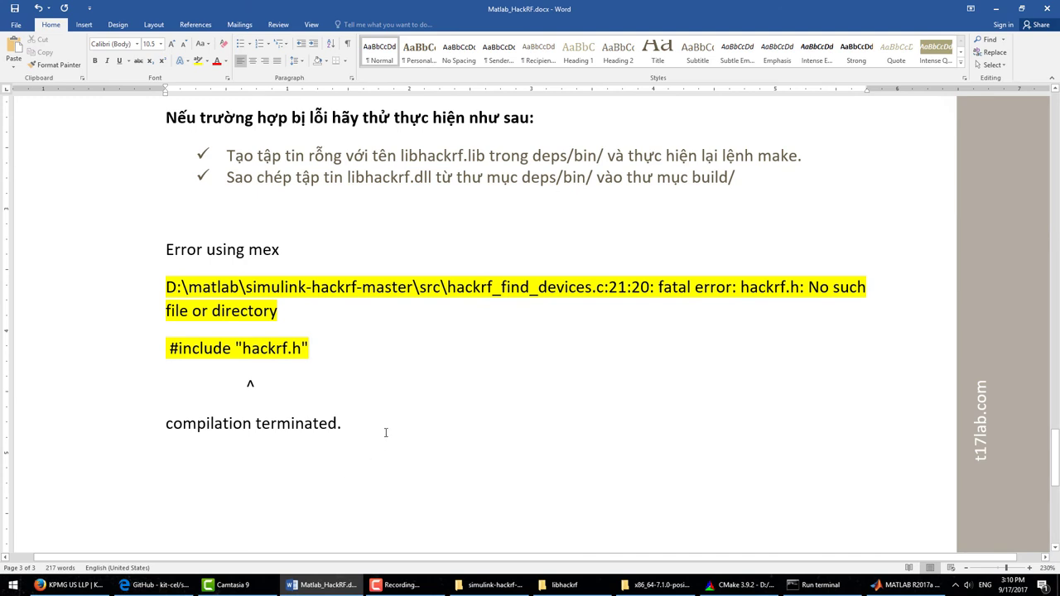
pyautogui.write('> Copy')
pyautogui.write(' thư viện ')
pyautogui.write('Libhackr')
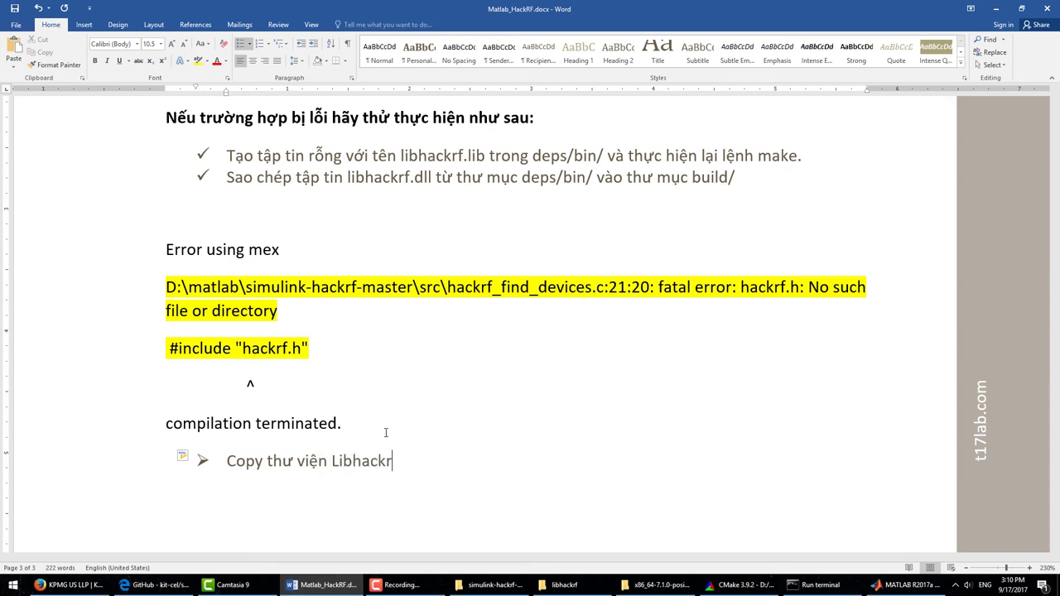
pyautogui.write('f vào cùng thư')
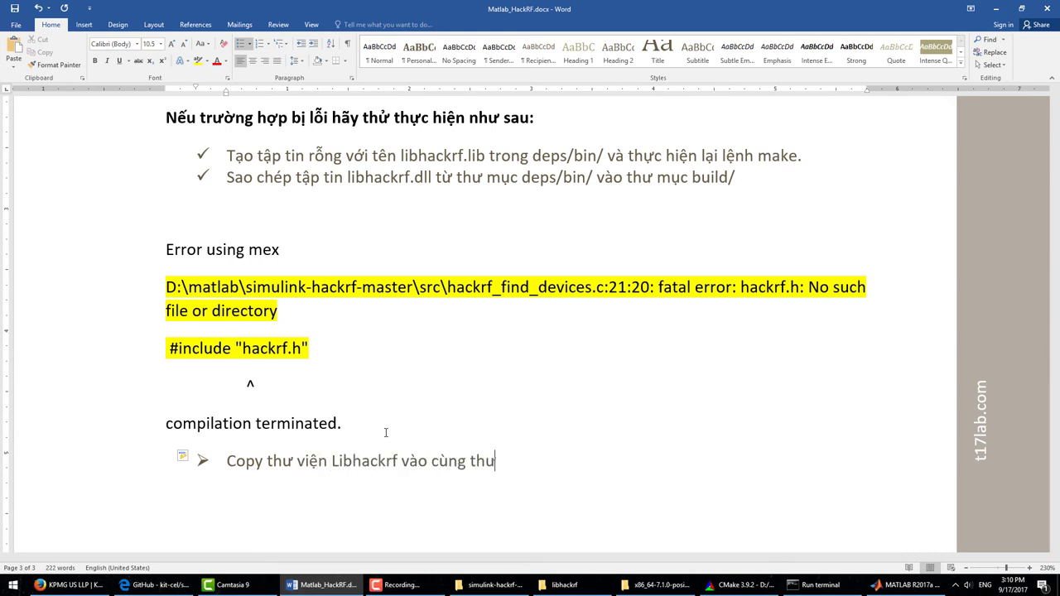
pyautogui.write(' mục biên')
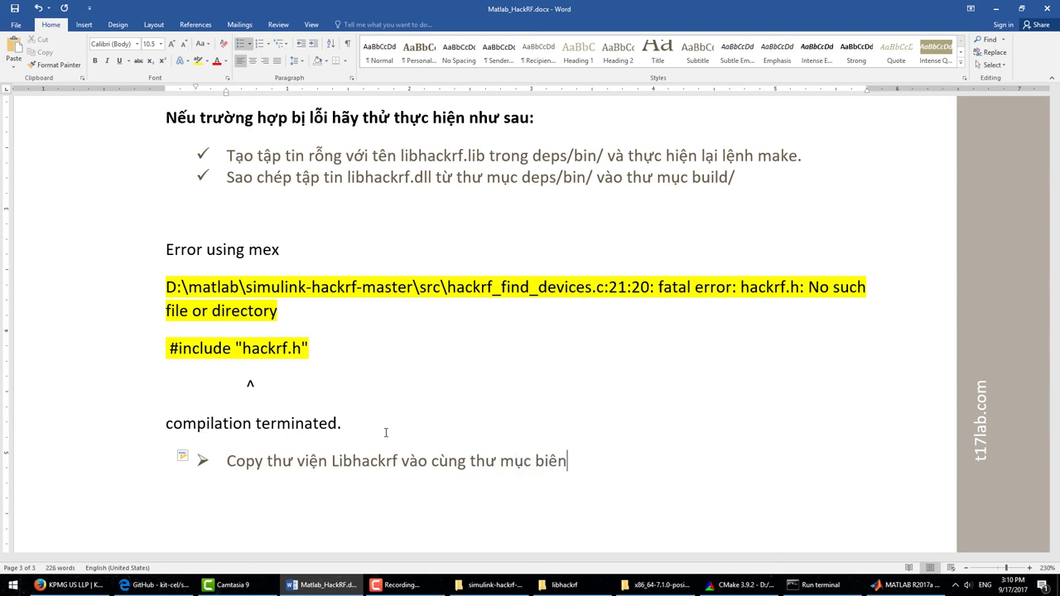
pyautogui.write(' dịch')
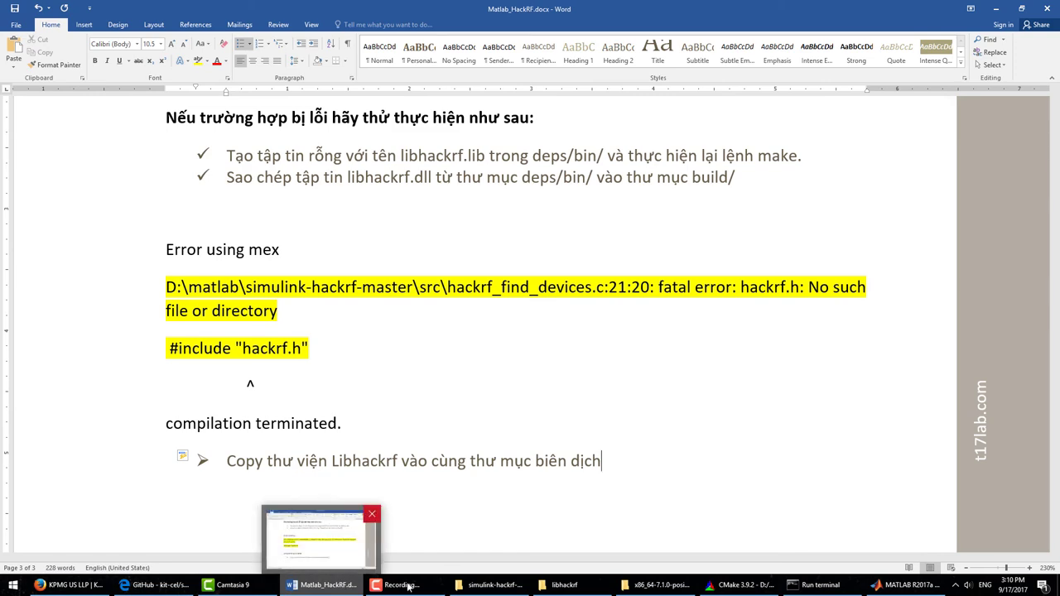
# Step: Switch to File Explorer and open the folder D:\matlab\hackrf-master\host\libhackrf\src
pyautogui.moveTo(489, 590)
pyautogui.click(451, 538)
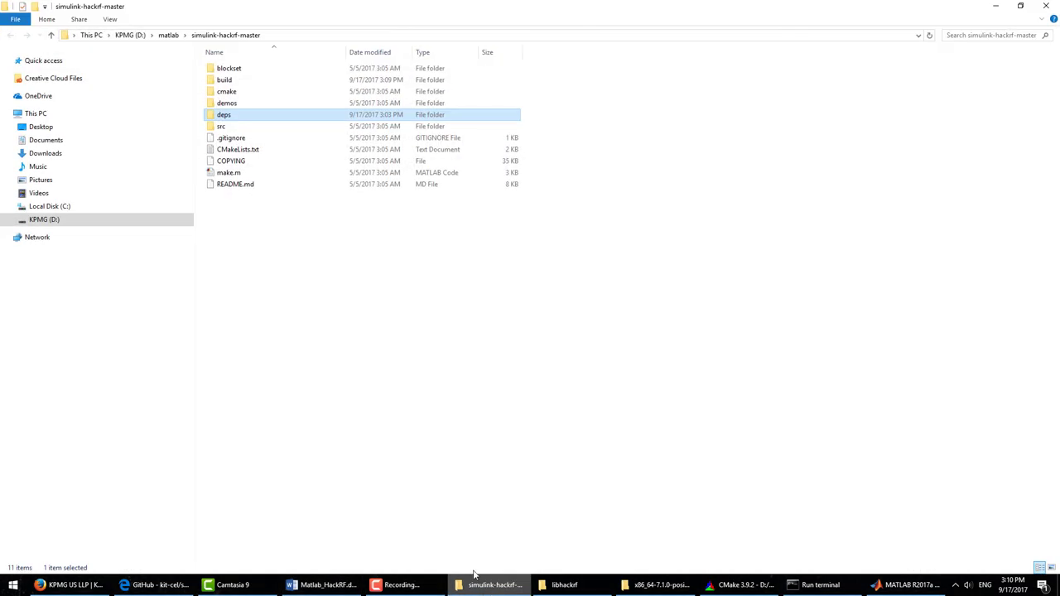
pyautogui.click(169, 36)
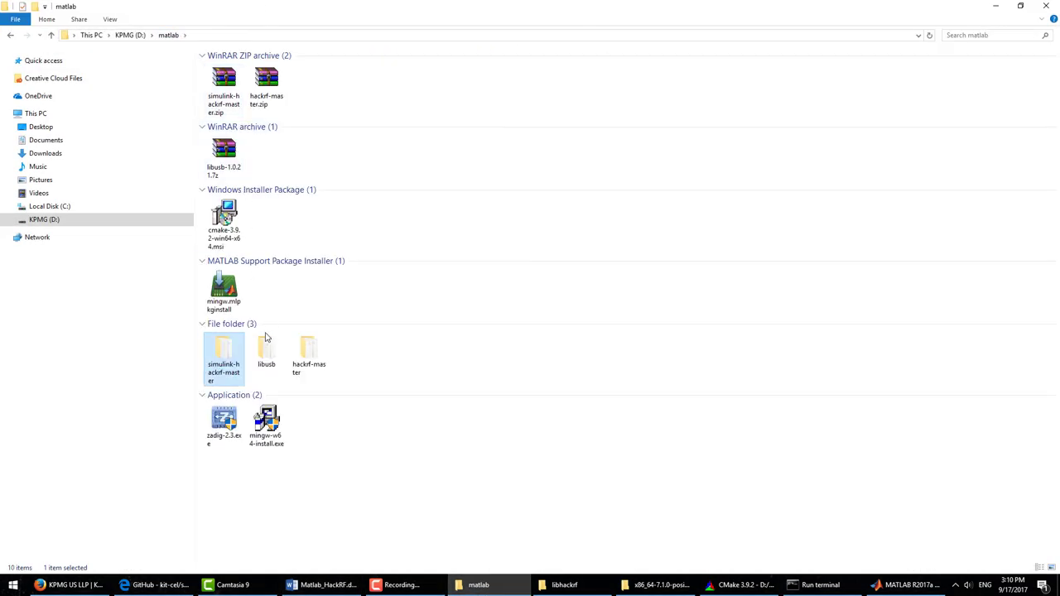
pyautogui.click(291, 362)
pyautogui.doubleClick(291, 361)
pyautogui.doubleClick(237, 104)
pyautogui.doubleClick(236, 90)
pyautogui.doubleClick(239, 80)
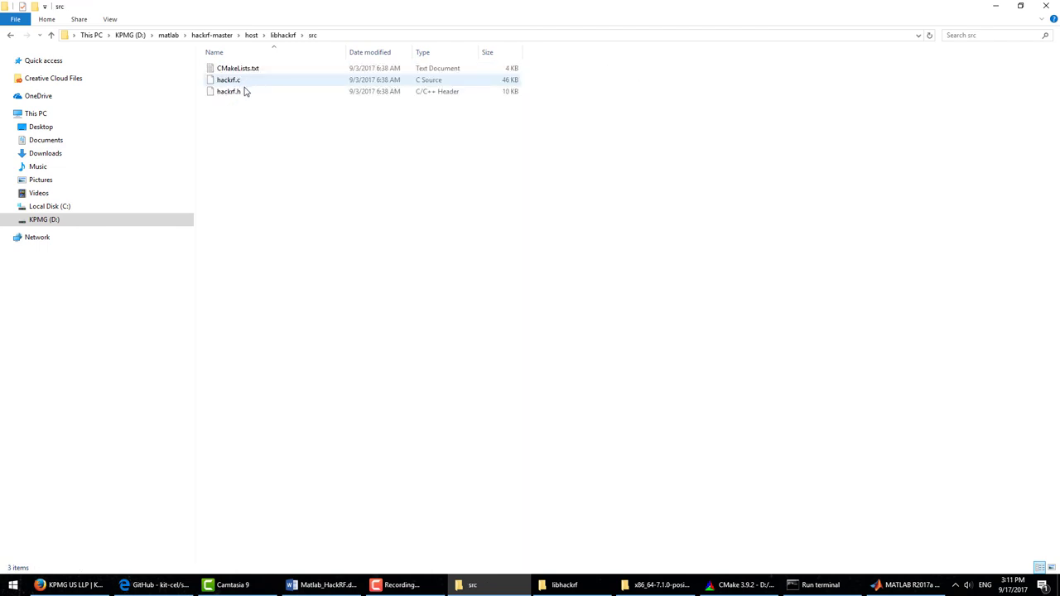
# Step: Copy hackrf.c and hackrf.h from the libhackrf src folder into D:\matlab\simulink-hackrf-master
pyautogui.click(232, 91)
pyautogui.keyDown('ctrl'); pyautogui.click(240, 82); pyautogui.keyUp('ctrl')
pyautogui.rightClick(243, 83)
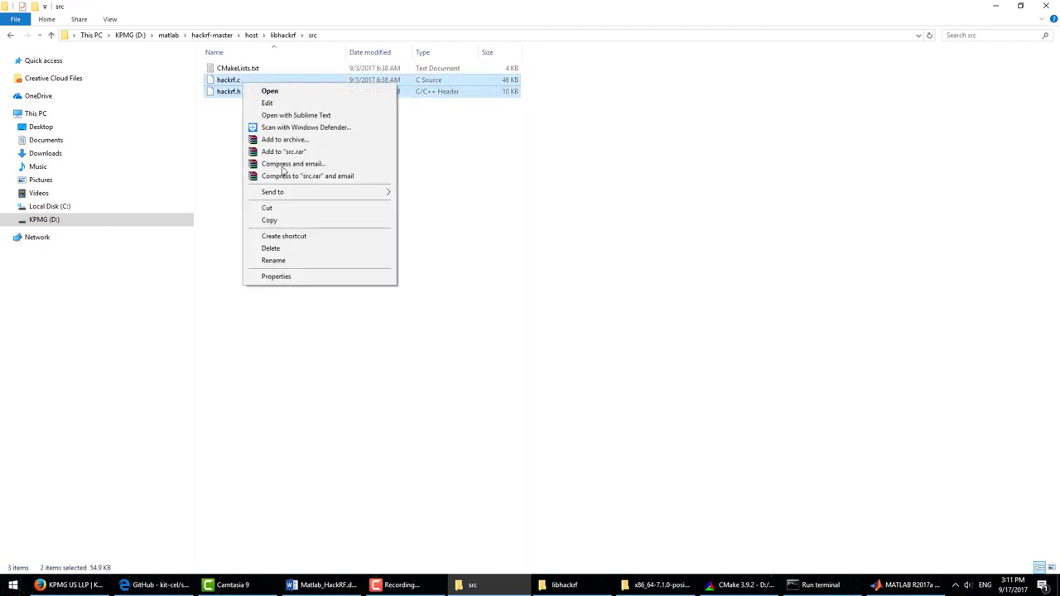
pyautogui.click(281, 221)
pyautogui.click(169, 34)
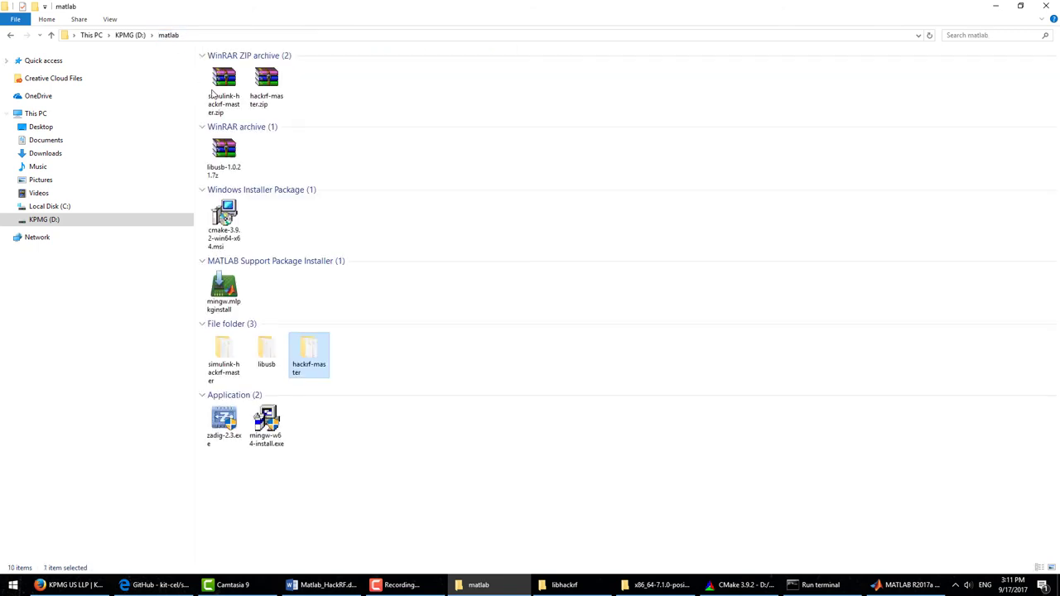
pyautogui.doubleClick(237, 339)
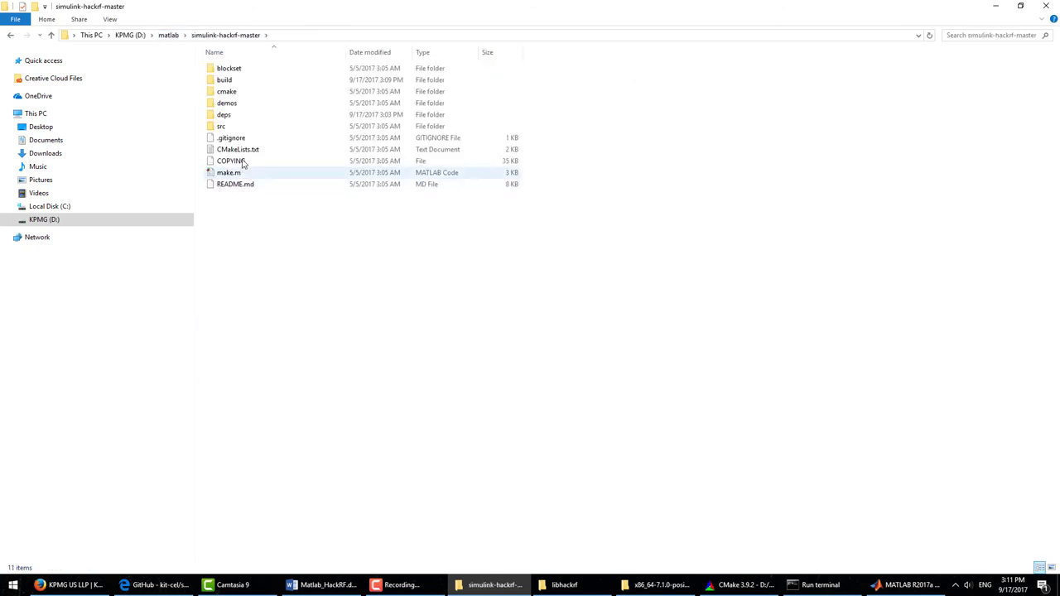
pyautogui.rightClick(284, 261)
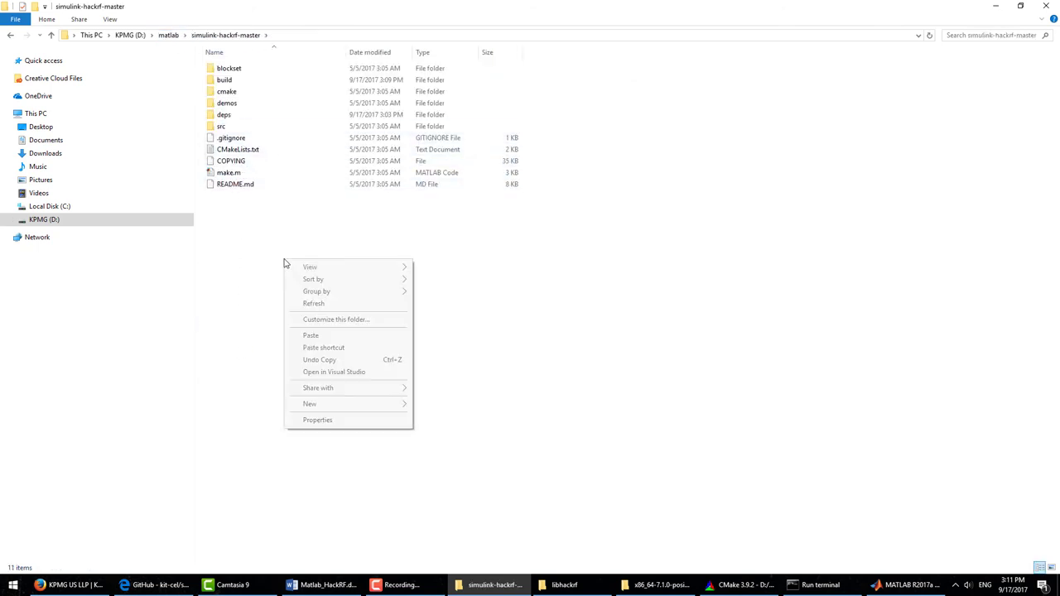
pyautogui.click(334, 336)
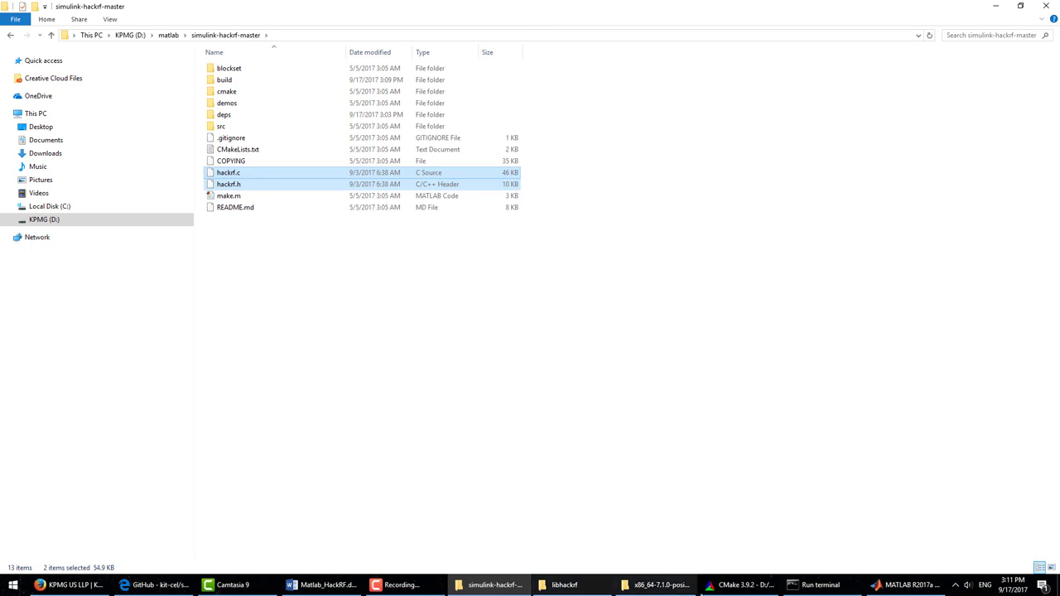
# Step: Switch to MATLAB and rerun the make command in the simulink-hackrf-master folder
pyautogui.click(743, 584)
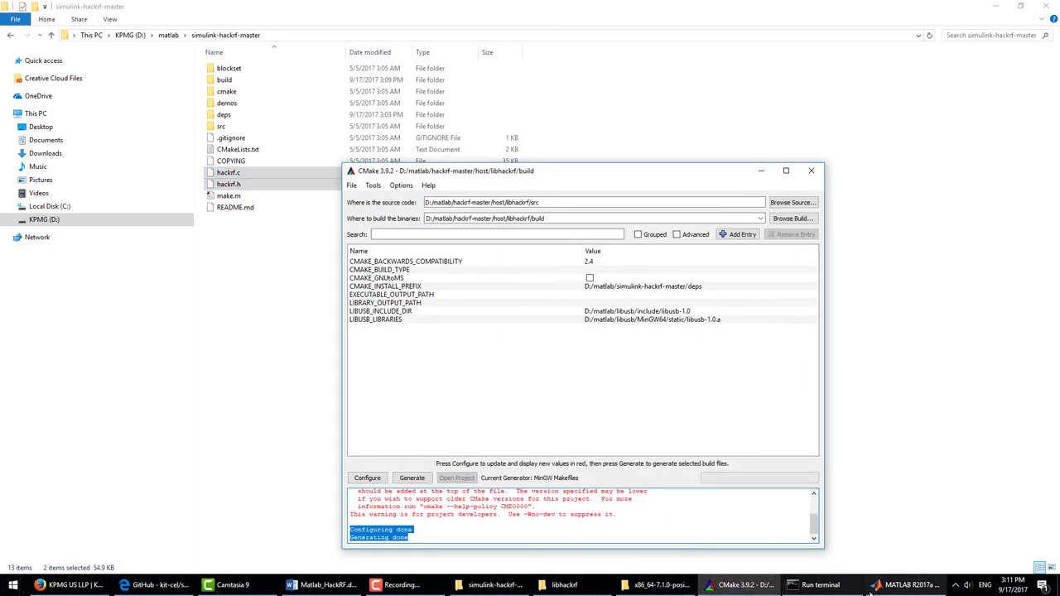
pyautogui.click(911, 585)
pyautogui.click(523, 545)
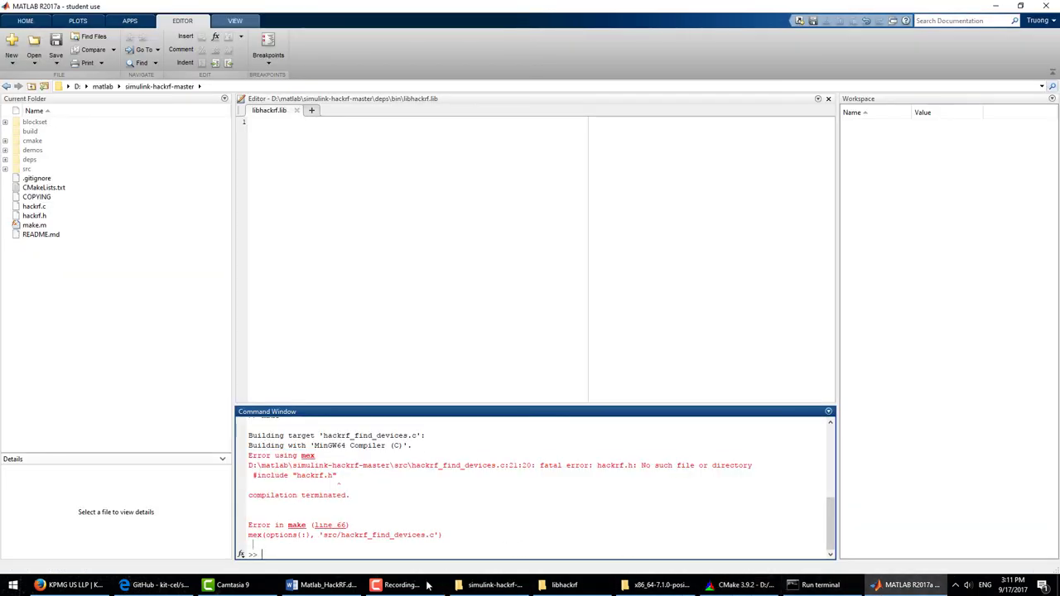
pyautogui.click(317, 584)
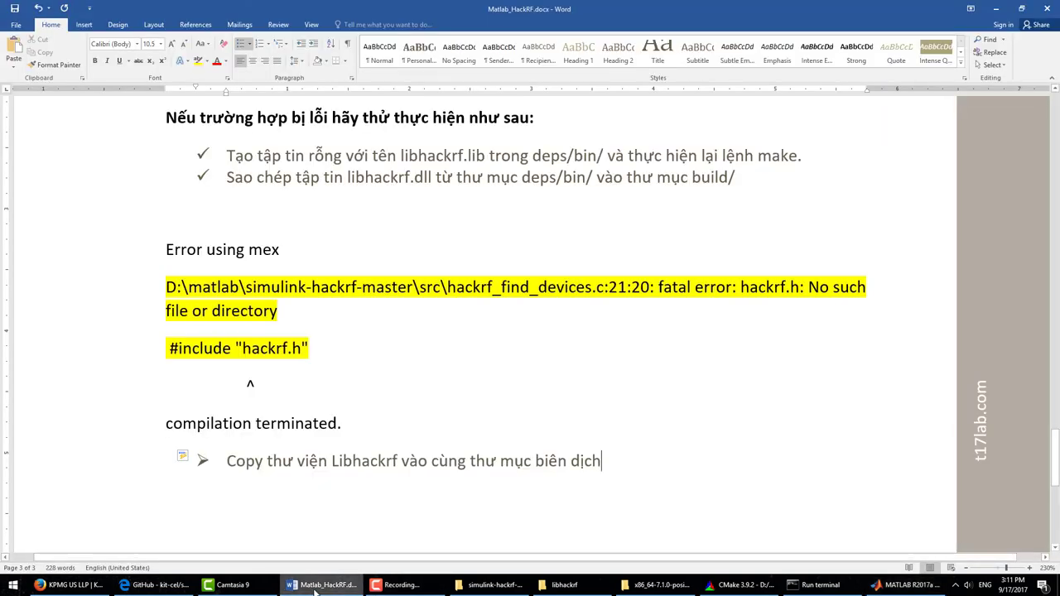
pyautogui.click(314, 587)
pyautogui.write('mak')
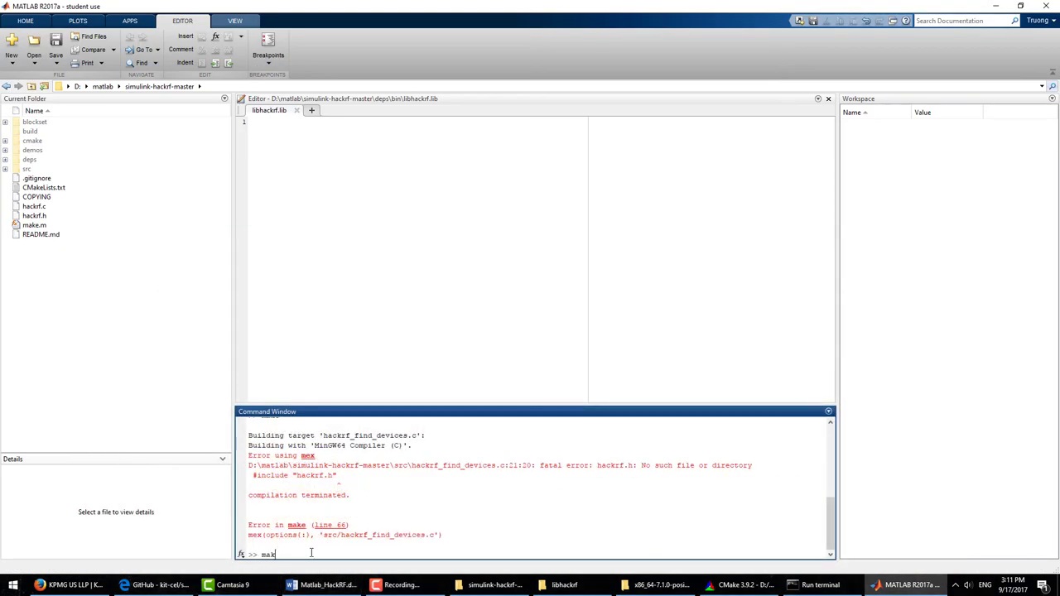
pyautogui.write('e')
pyautogui.press('Return')
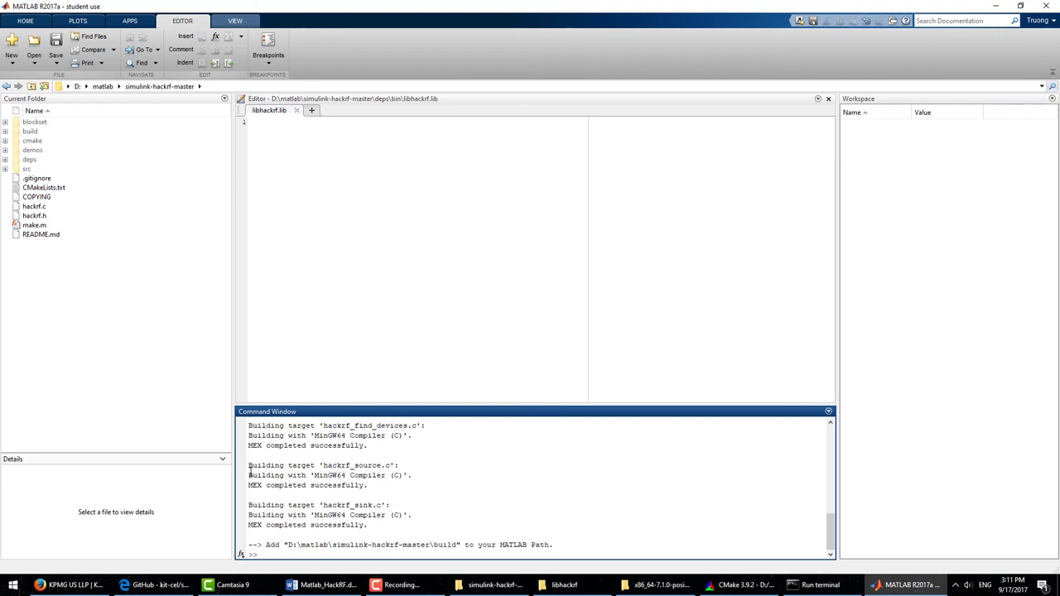
# Step: Copy the latest make command and its build output from the Command Window to the end of the Word document
pyautogui.scroll(1, 248, 470)
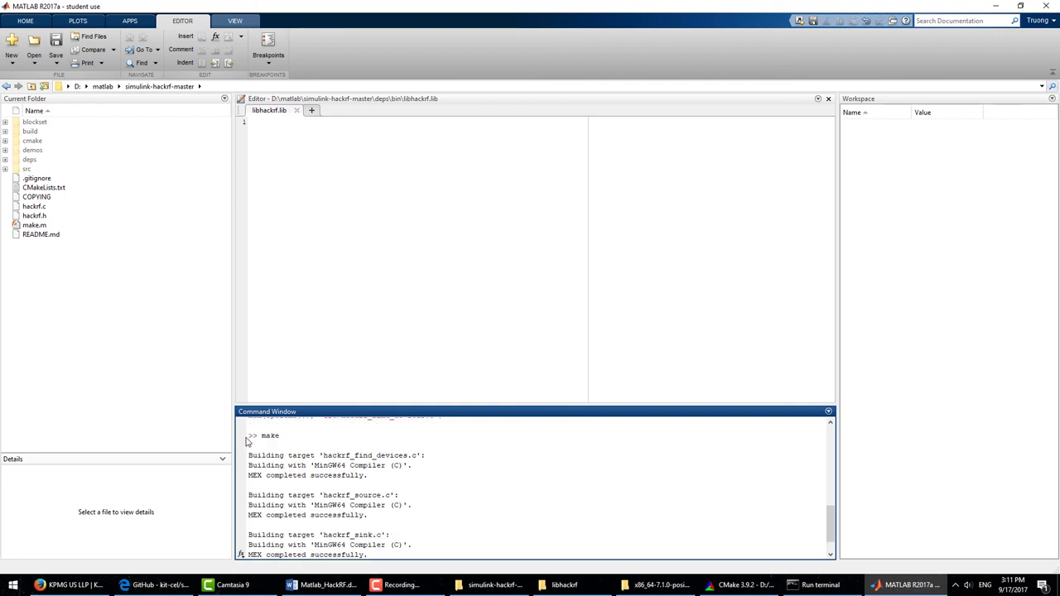
pyautogui.moveTo(277, 454); pyautogui.dragTo(576, 548)
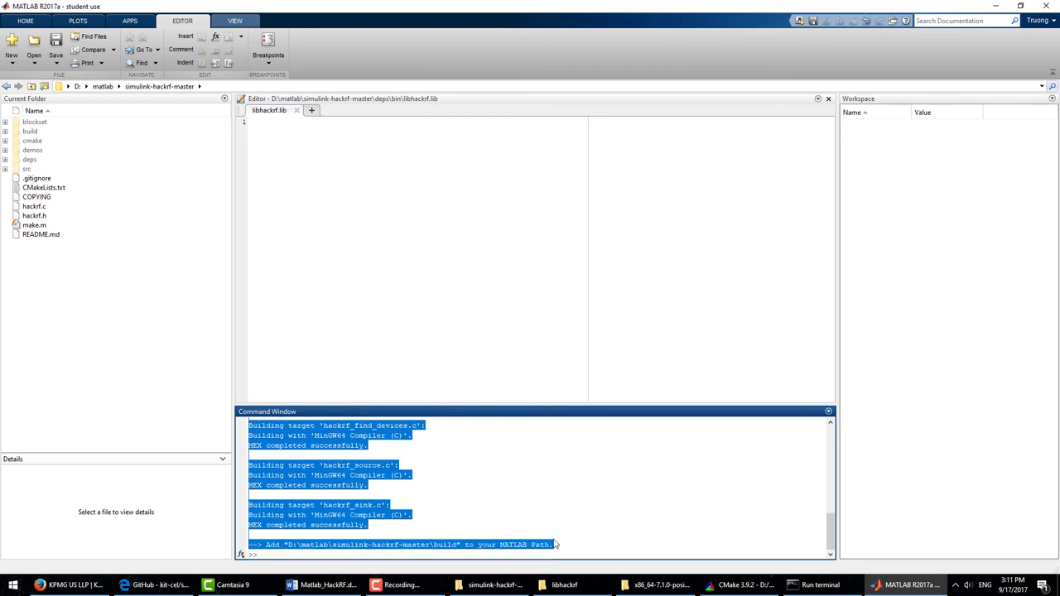
pyautogui.click(323, 584)
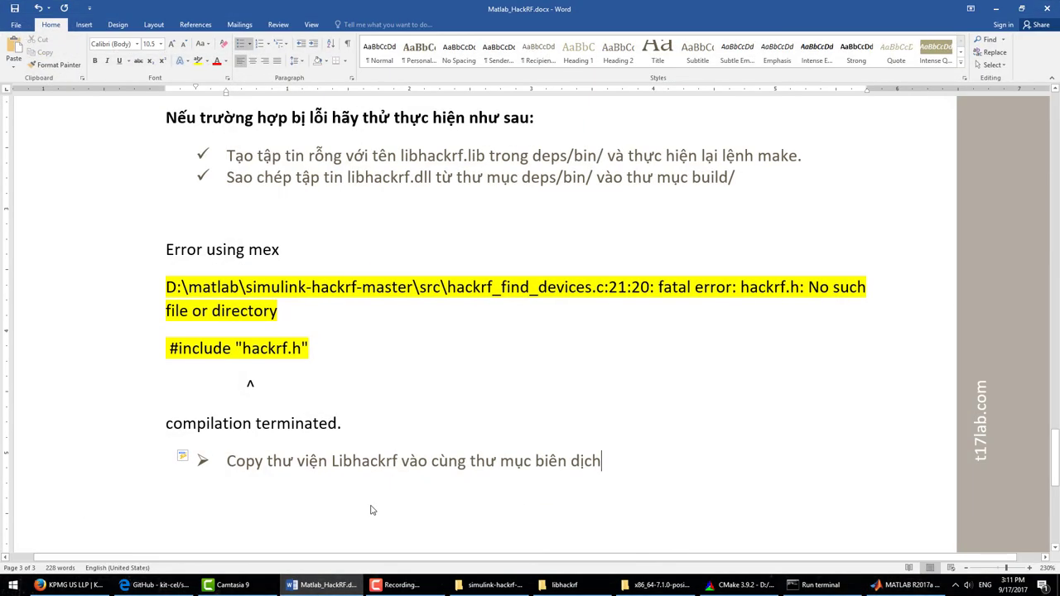
pyautogui.click(414, 503)
pyautogui.press('Return')
pyautogui.hotkey('ctrl', 'v')
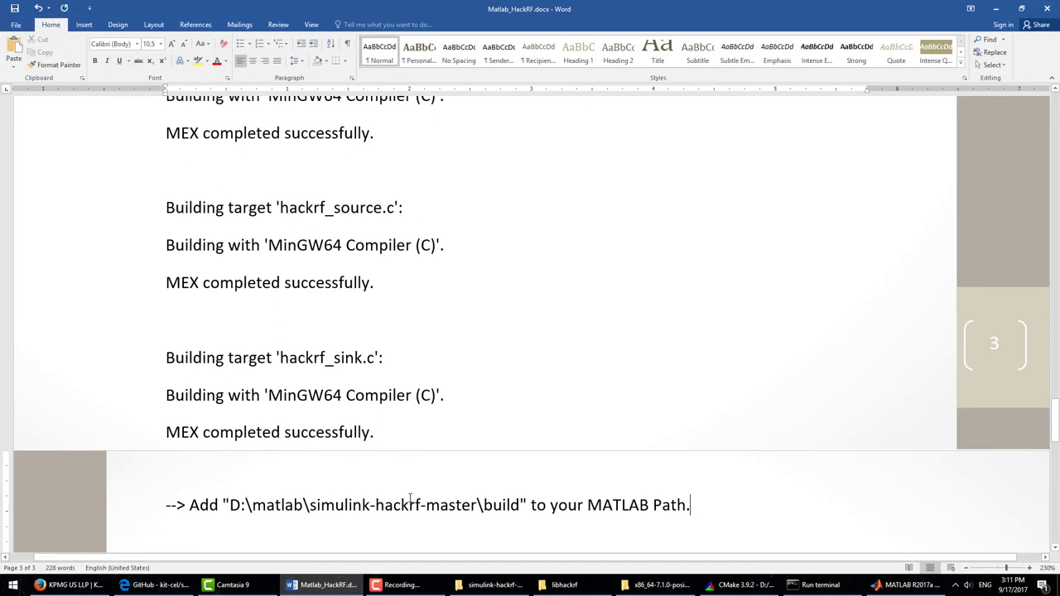
pyautogui.scroll(5, 302, 428)
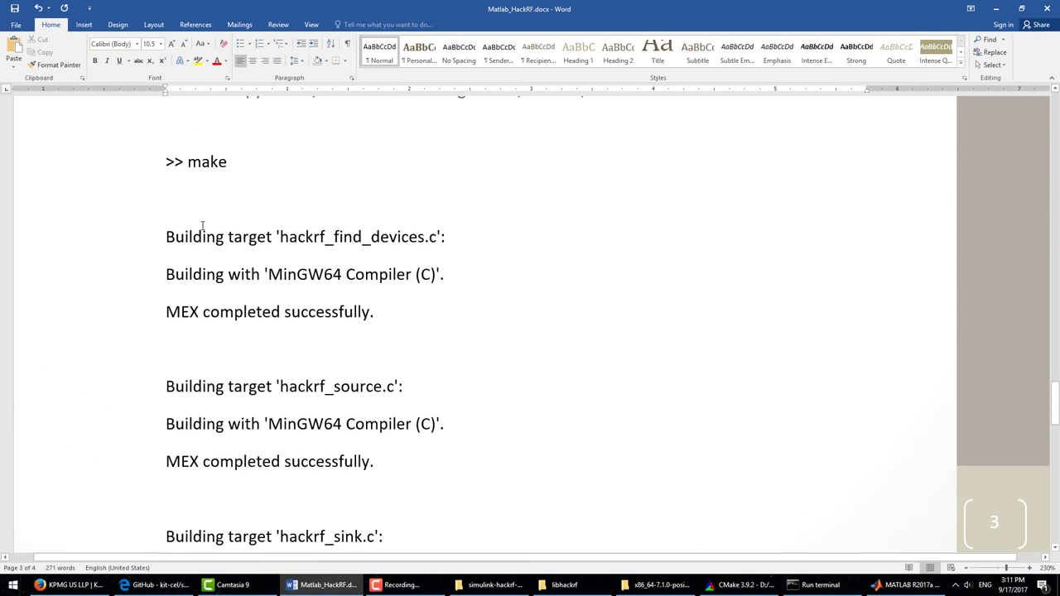
pyautogui.click(141, 244)
pyautogui.scroll(-4, 174, 337)
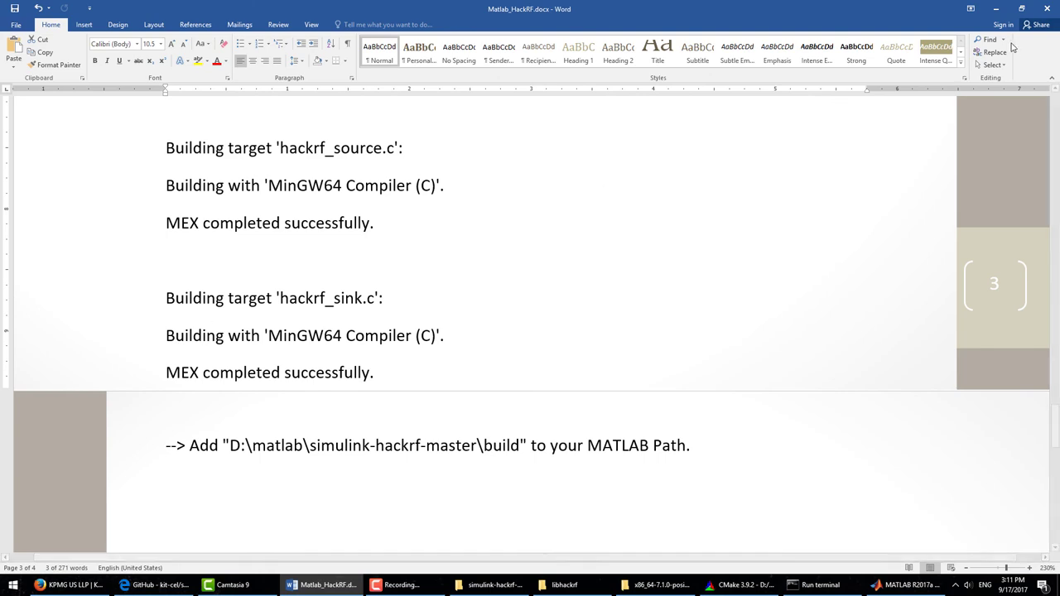
# Step: Minimize Word and close the Simulink windows, MATLAB, CMake and the simulink-hackrf-master folder window
pyautogui.click(996, 9)
pyautogui.click(398, 465)
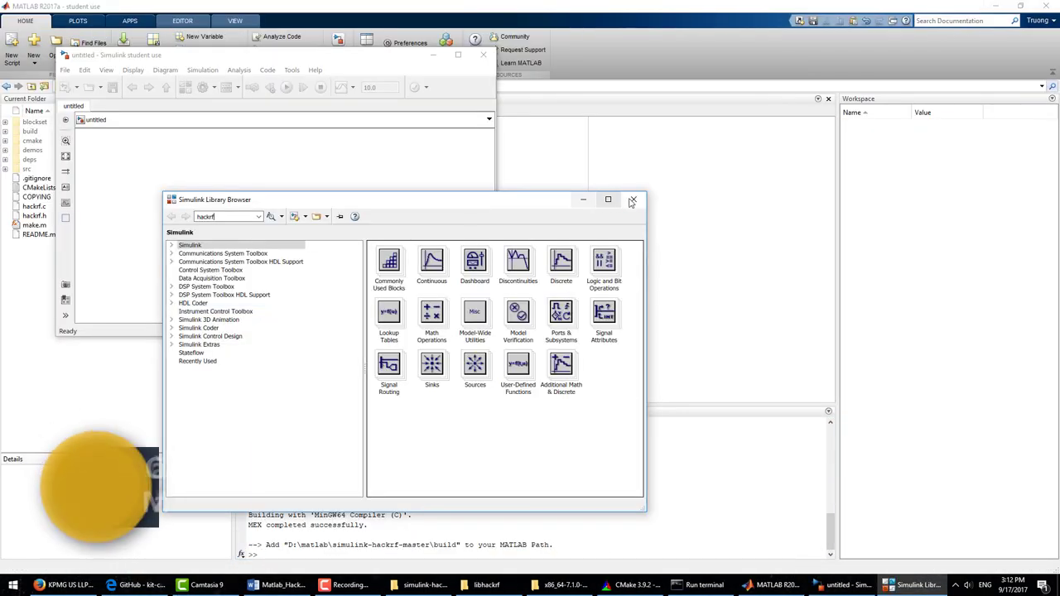
pyautogui.click(831, 193)
pyautogui.click(483, 55)
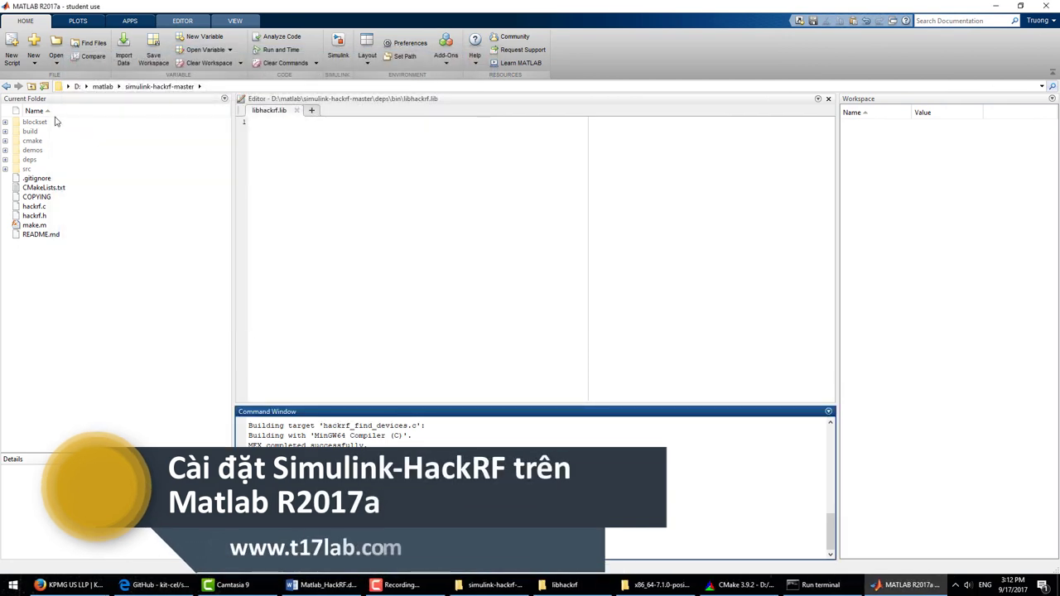
pyautogui.click(1046, 5)
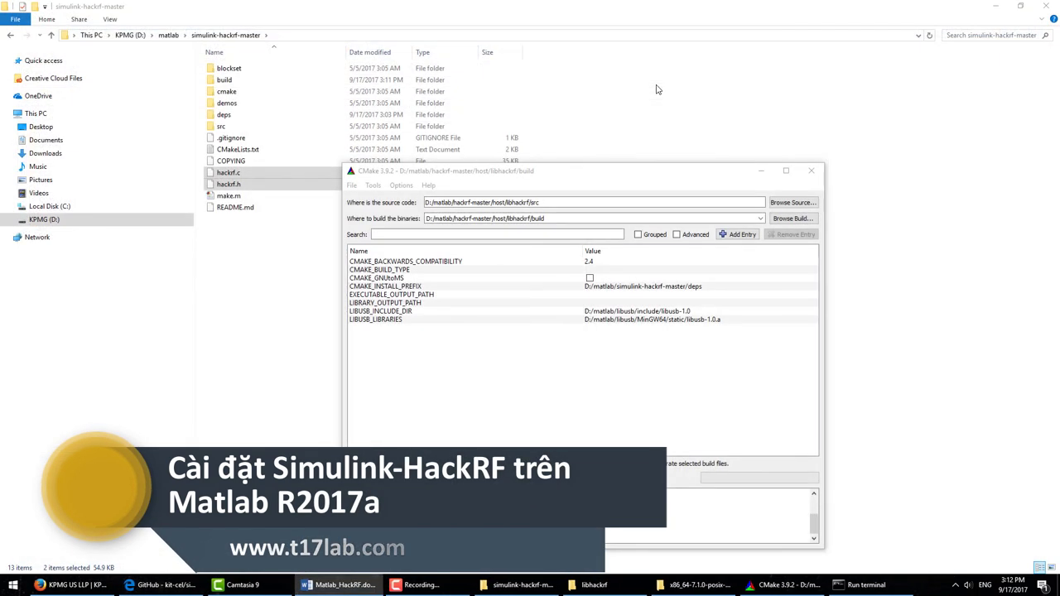
pyautogui.click(811, 171)
pyautogui.click(1045, 6)
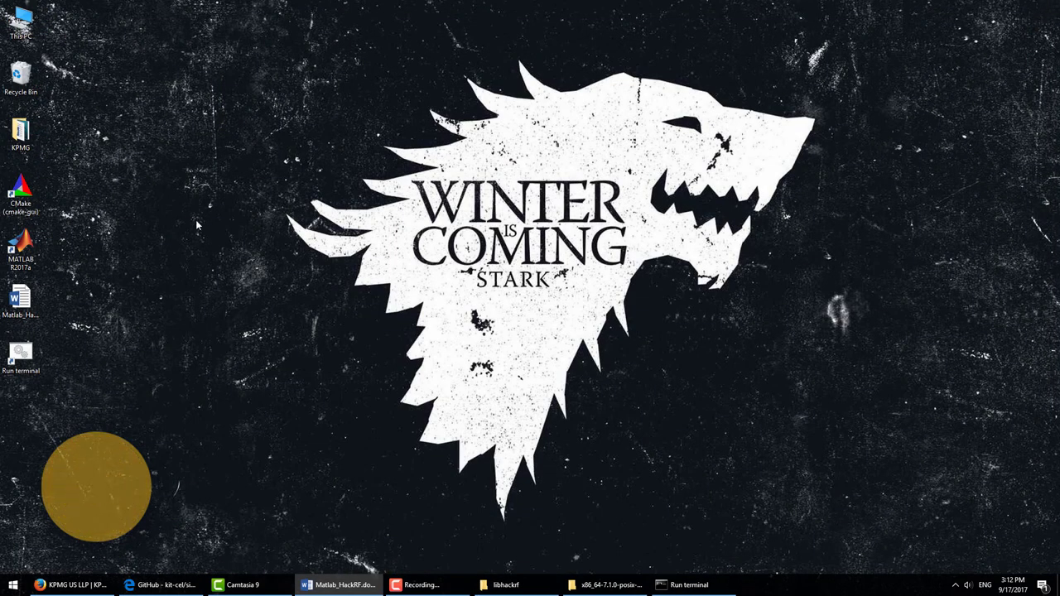
# Step: Relaunch MATLAB R2017a from the desktop and bring the libhackrf File Explorer window up to the D:\matlab folder
pyautogui.doubleClick(33, 255)
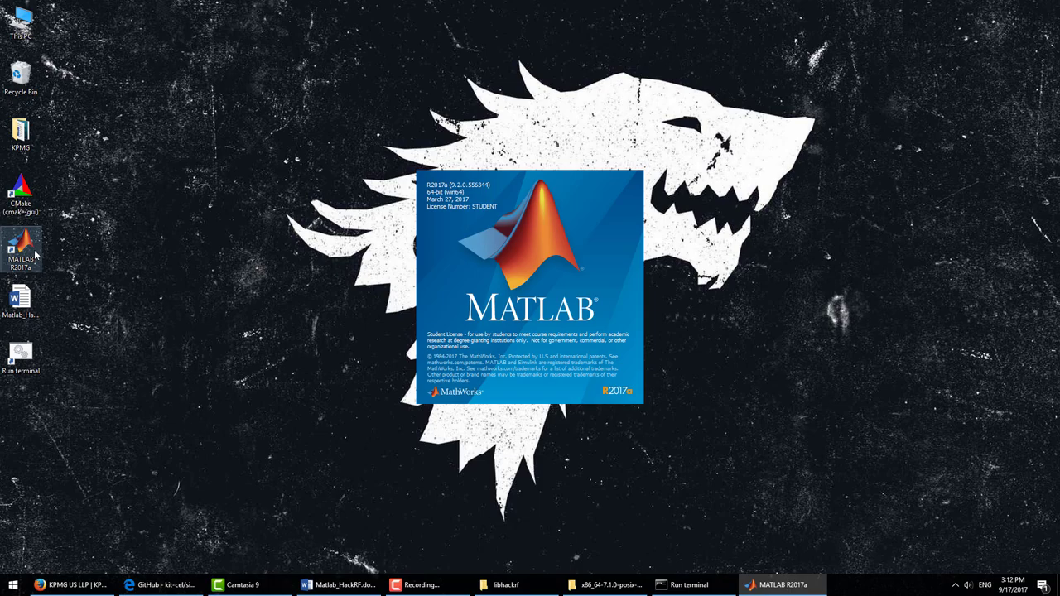
pyautogui.click(491, 584)
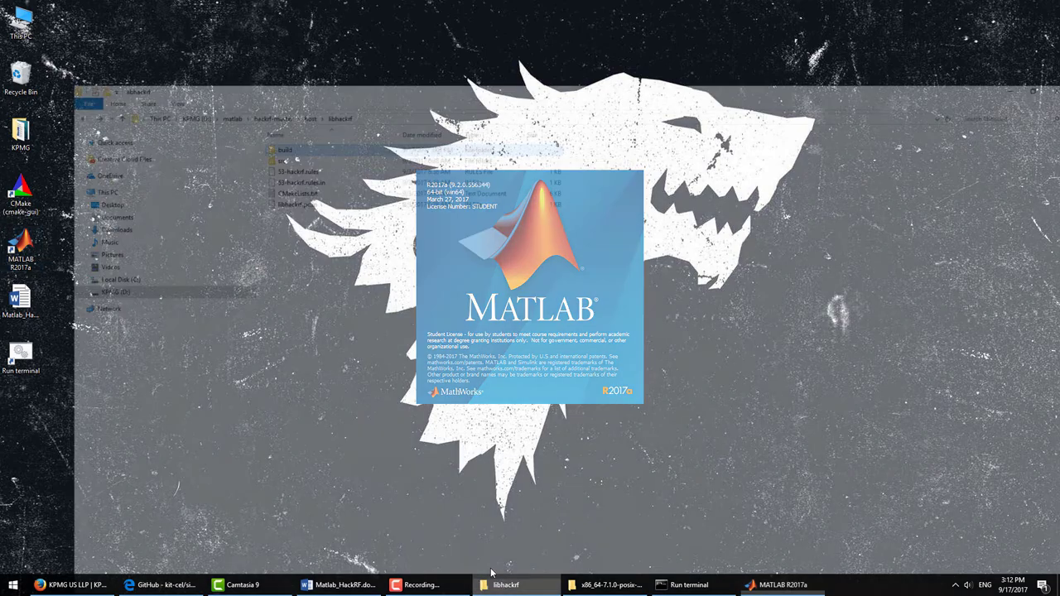
pyautogui.click(168, 34)
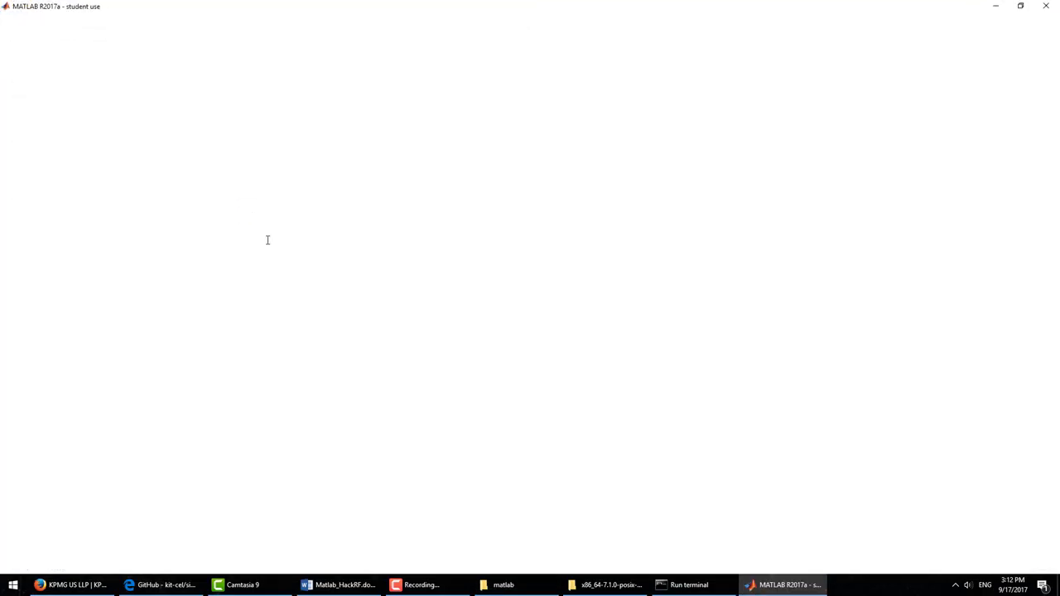
# Step: Close the MinGW-W64 shortcuts folder window and open hackrf_library.slx from the simulink-hackrf-master build folder in MATLAB
pyautogui.click(584, 585)
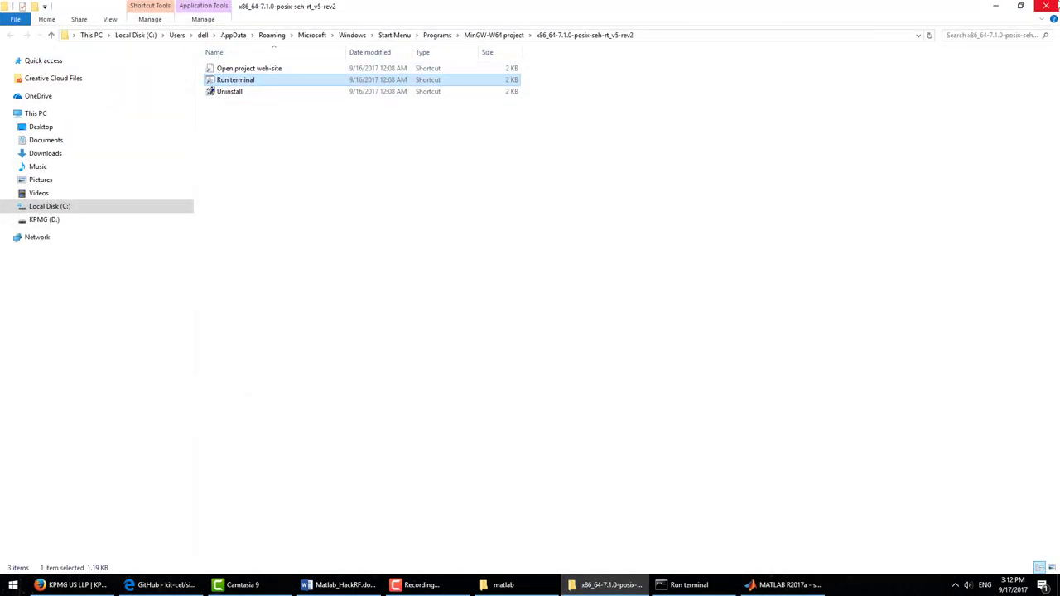
pyautogui.click(1045, 6)
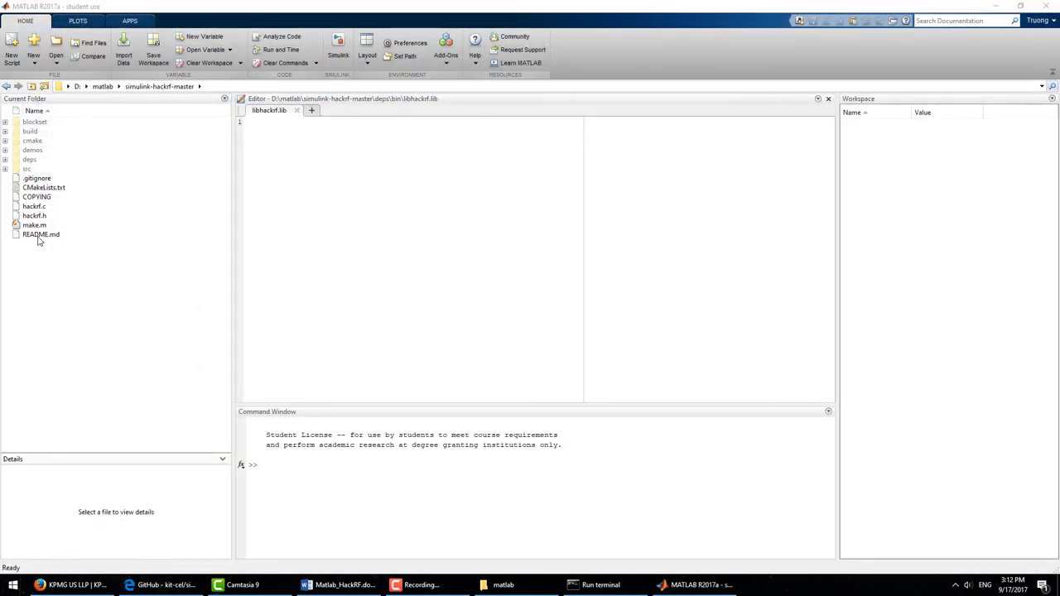
pyautogui.doubleClick(37, 159)
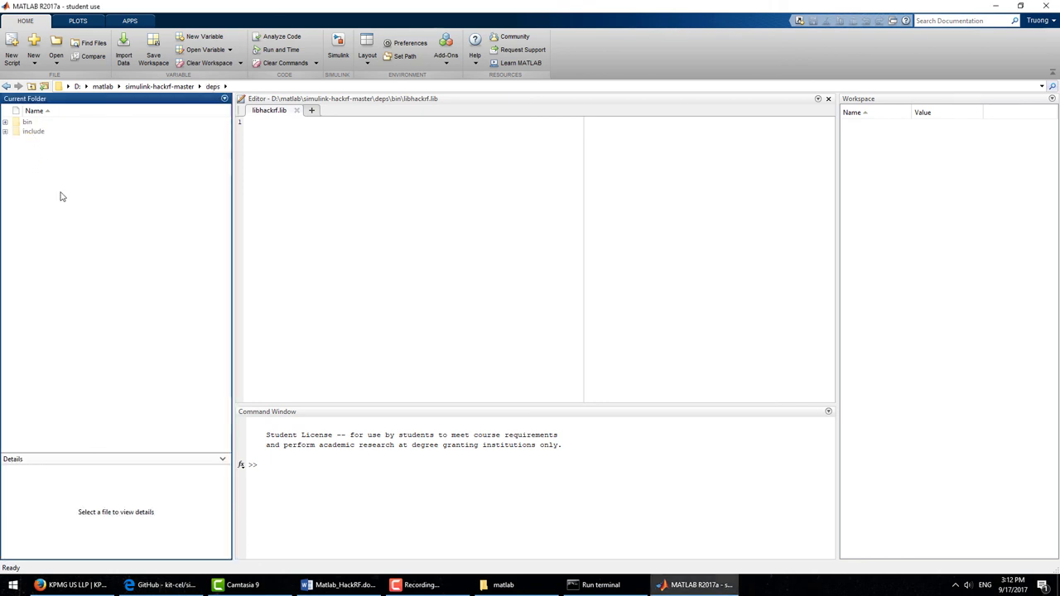
pyautogui.doubleClick(30, 130)
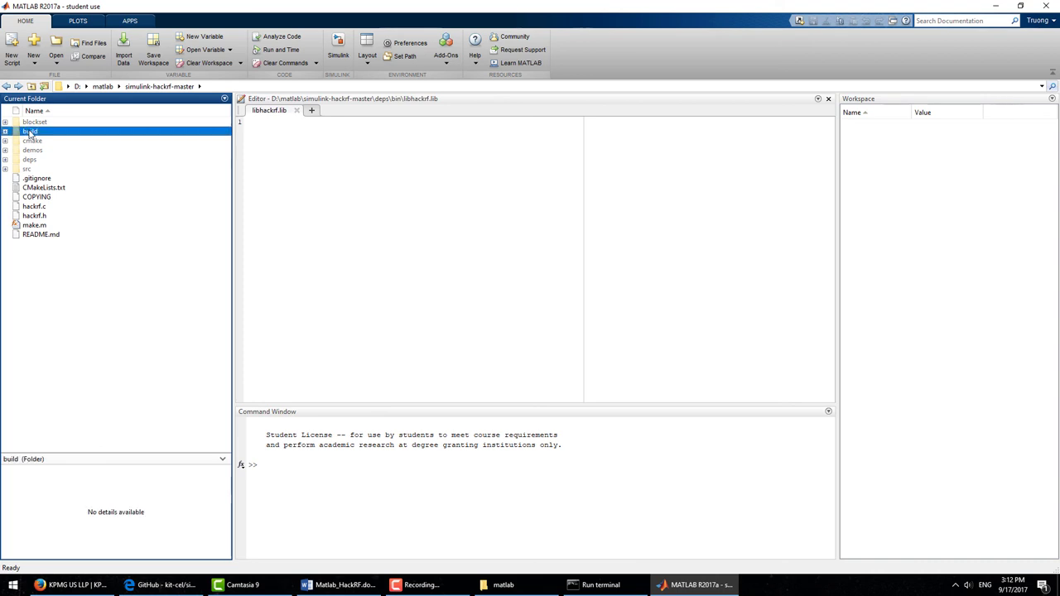
pyautogui.click(56, 161)
pyautogui.click(54, 150)
pyautogui.doubleClick(56, 142)
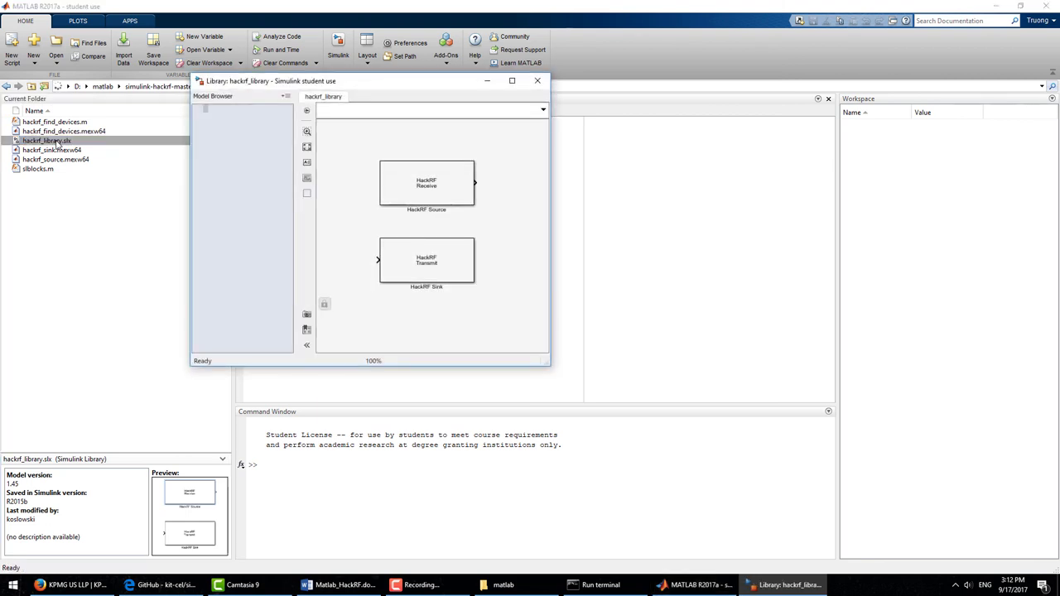
# Step: Maximize the hackrf_library window and examine the block parameters of HackRF Source and HackRF Sink without changing them
pyautogui.click(511, 82)
pyautogui.doubleClick(242, 152)
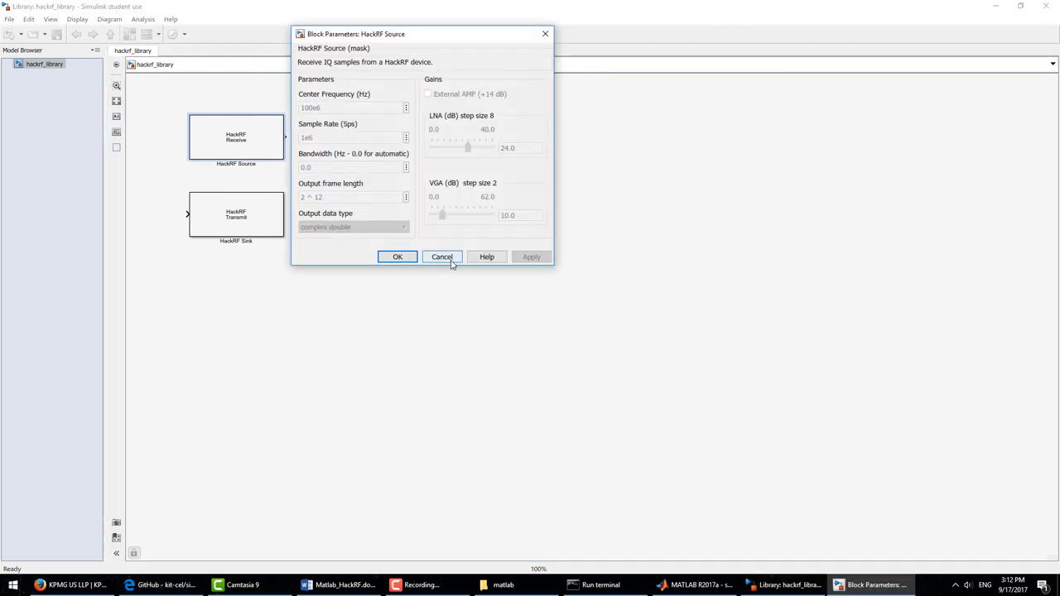
pyautogui.click(441, 257)
pyautogui.doubleClick(256, 224)
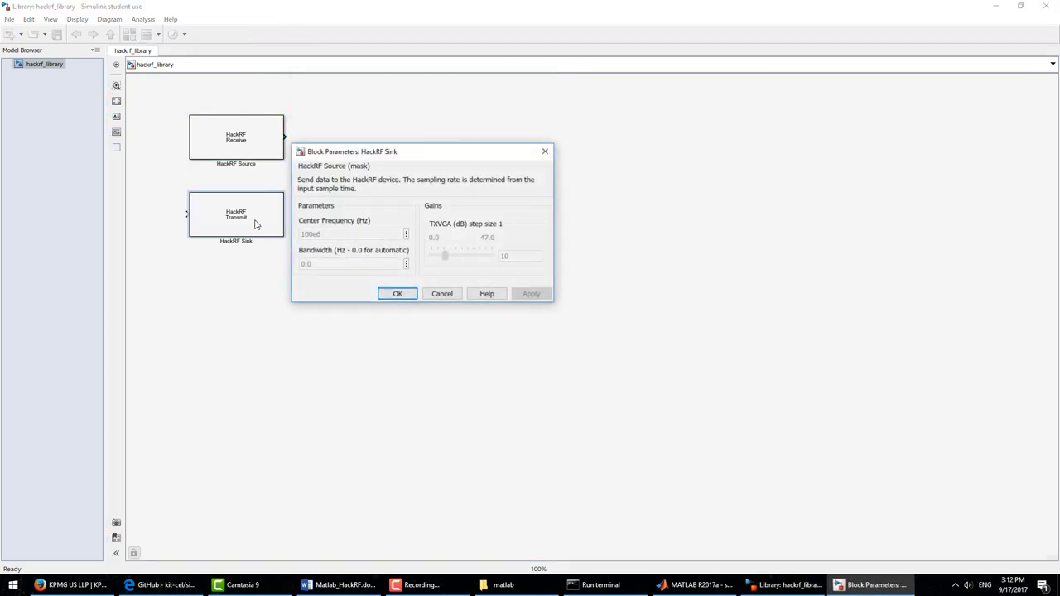
pyautogui.click(443, 292)
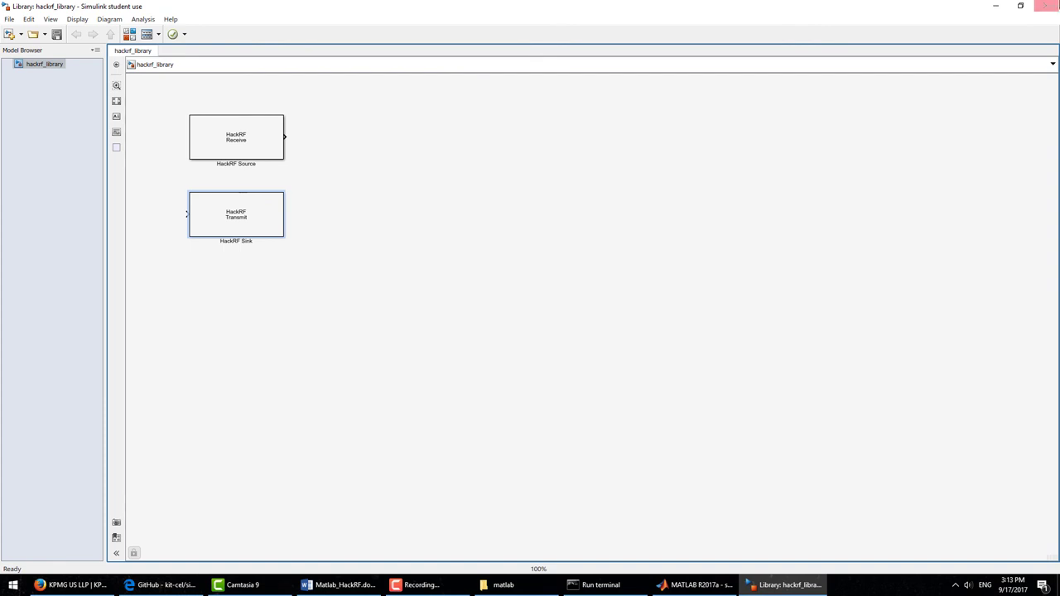
# Step: Close the hackrf_library window, MATLAB and the matlab folder window
pyautogui.click(1046, 7)
pyautogui.click(1048, 8)
pyautogui.click(1048, 9)
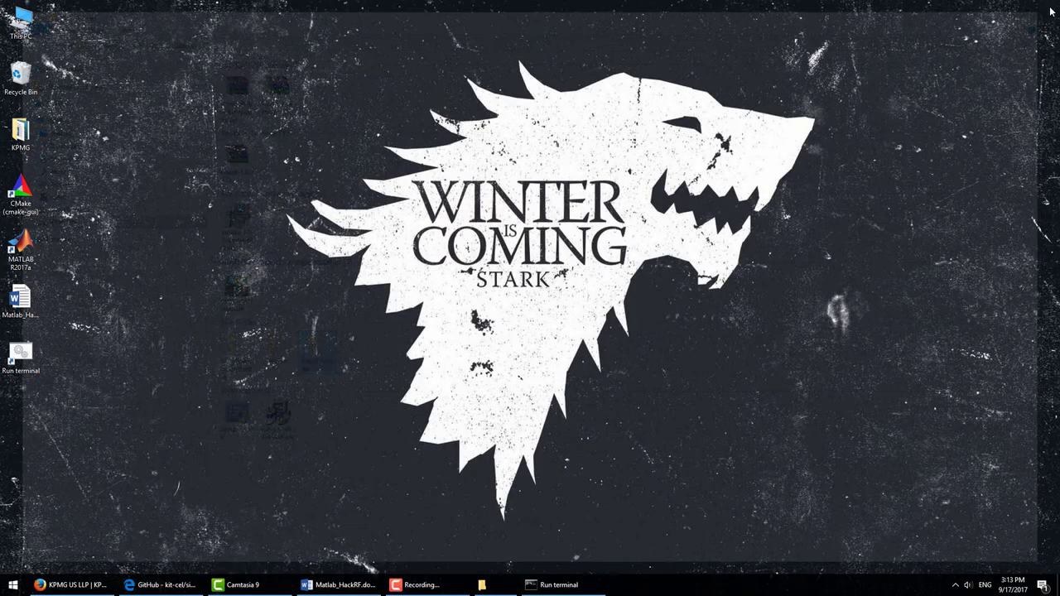
# Step: In the Matlab_HackRF Word document, add the line "Quá trình cài đặt thành công" a few lines below the MATLAB Path note
pyautogui.click(338, 585)
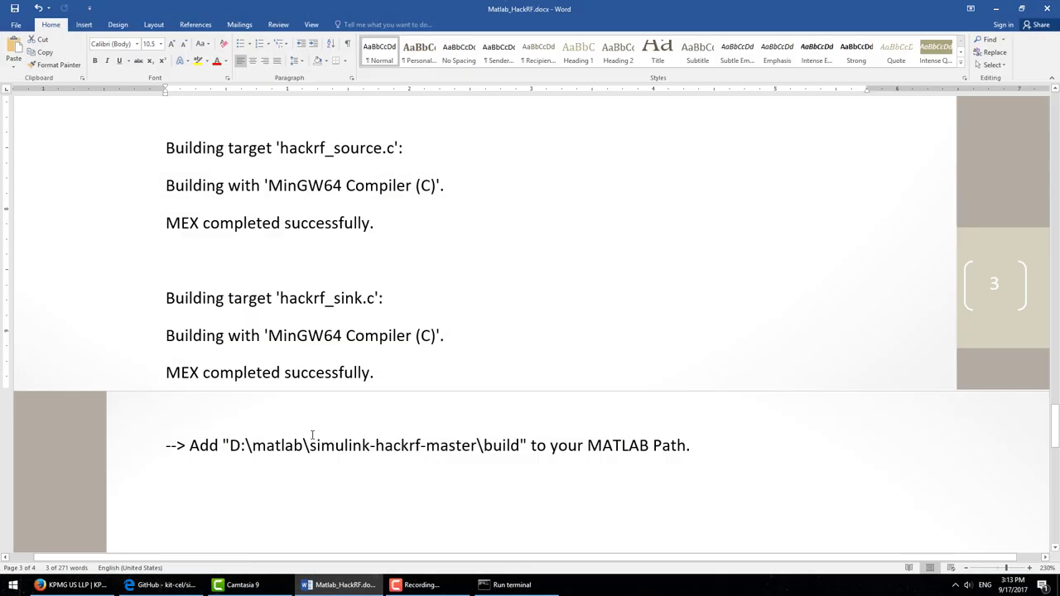
pyautogui.scroll(-2, 719, 423)
pyautogui.click(719, 423)
pyautogui.press('Return')
pyautogui.press('Return')
pyautogui.press('Return')
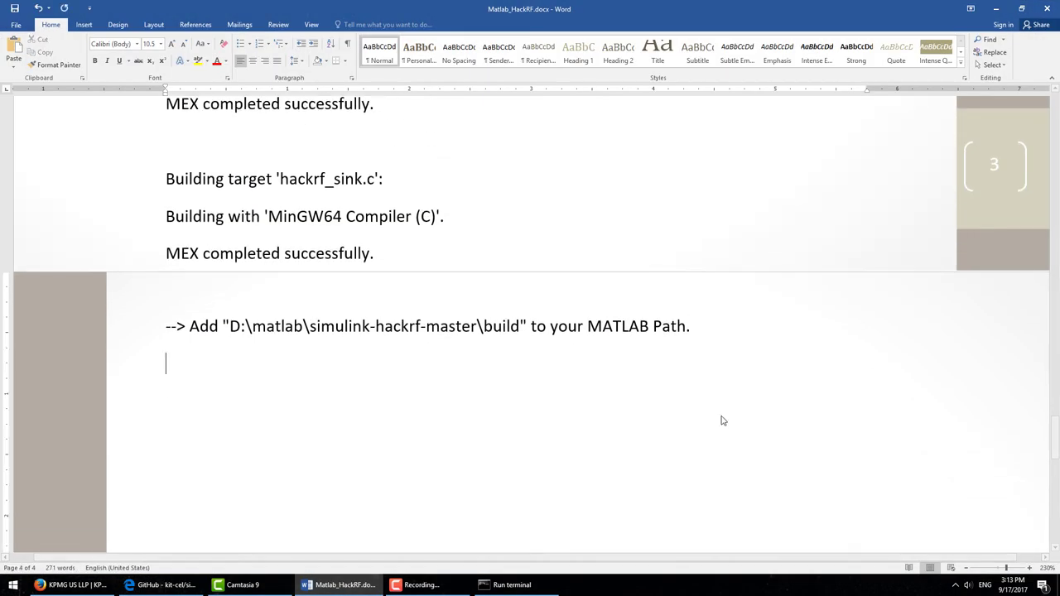
pyautogui.write('Quá trình ')
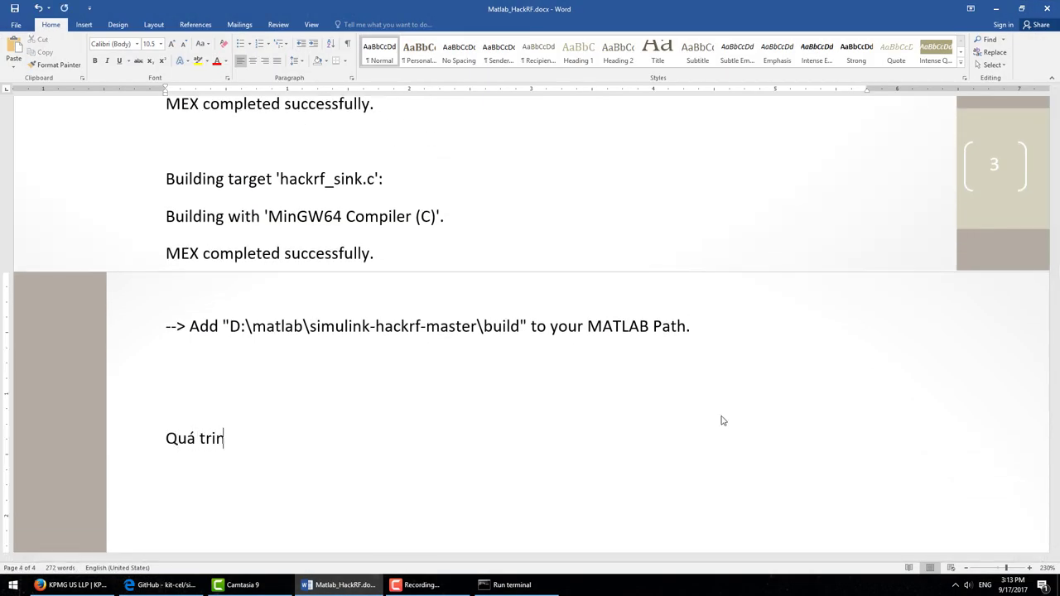
pyautogui.write('cai đạt thành công')
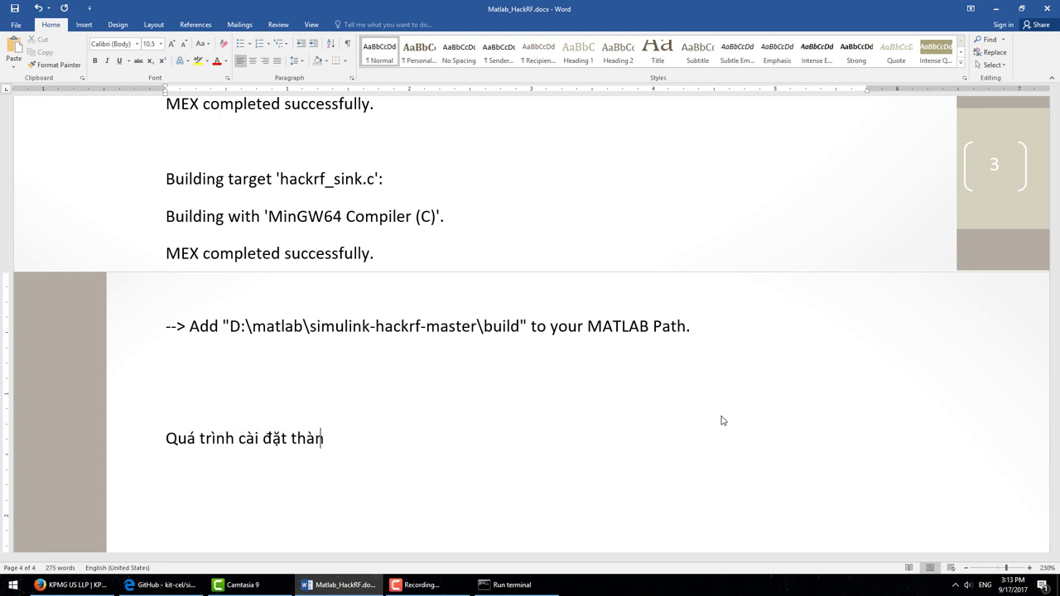